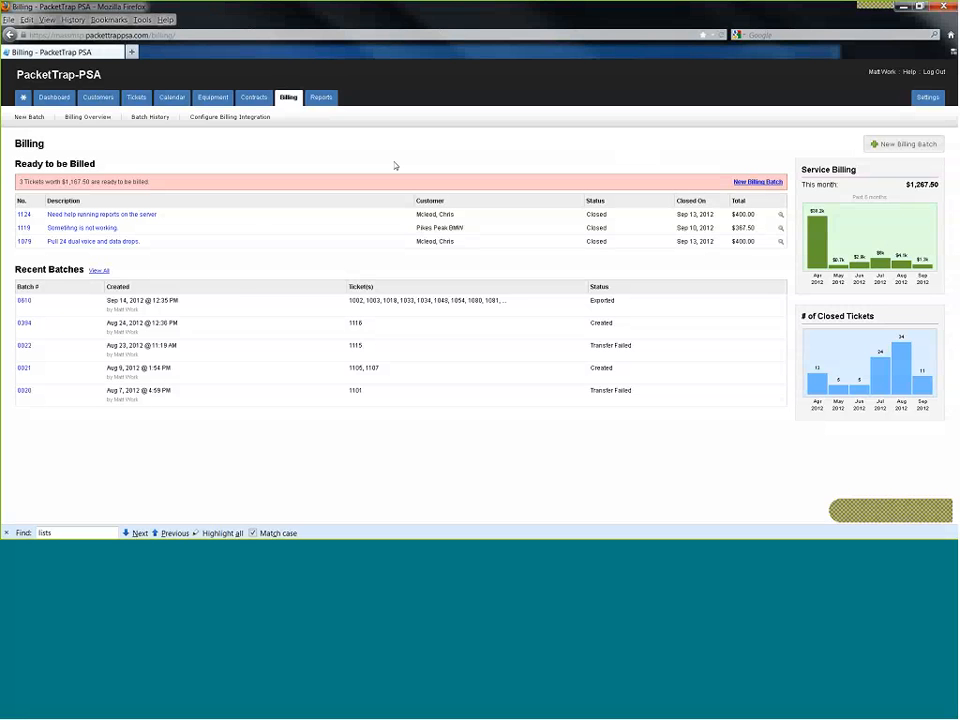
# Step: Open the Pikes Peak BMW record from the list of all customers
pyautogui.click(99, 97)
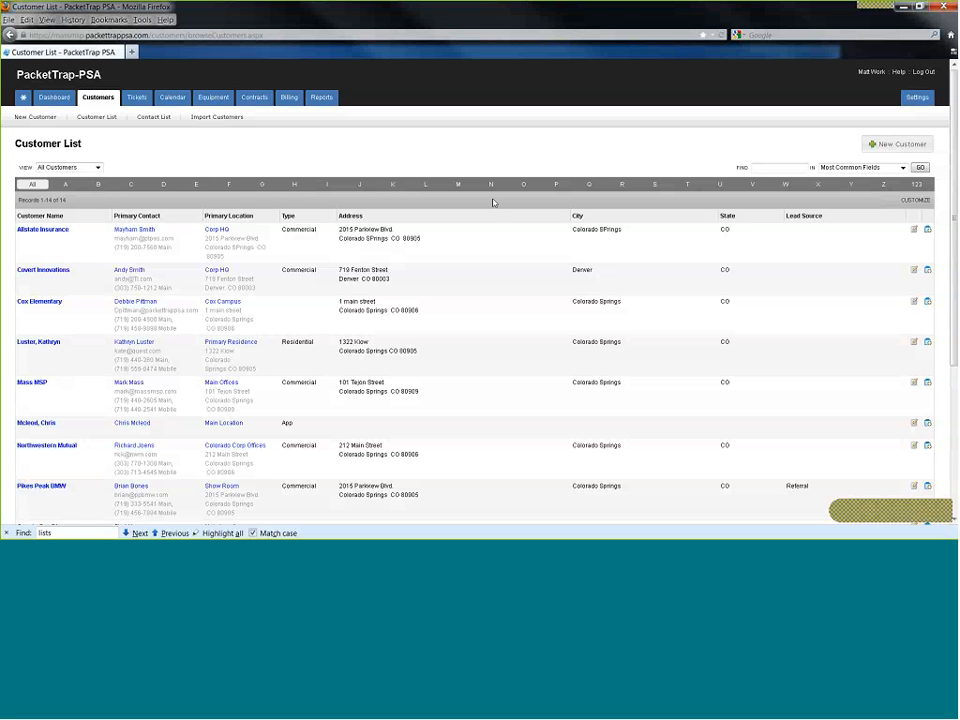
pyautogui.click(762, 170)
pyautogui.click(41, 486)
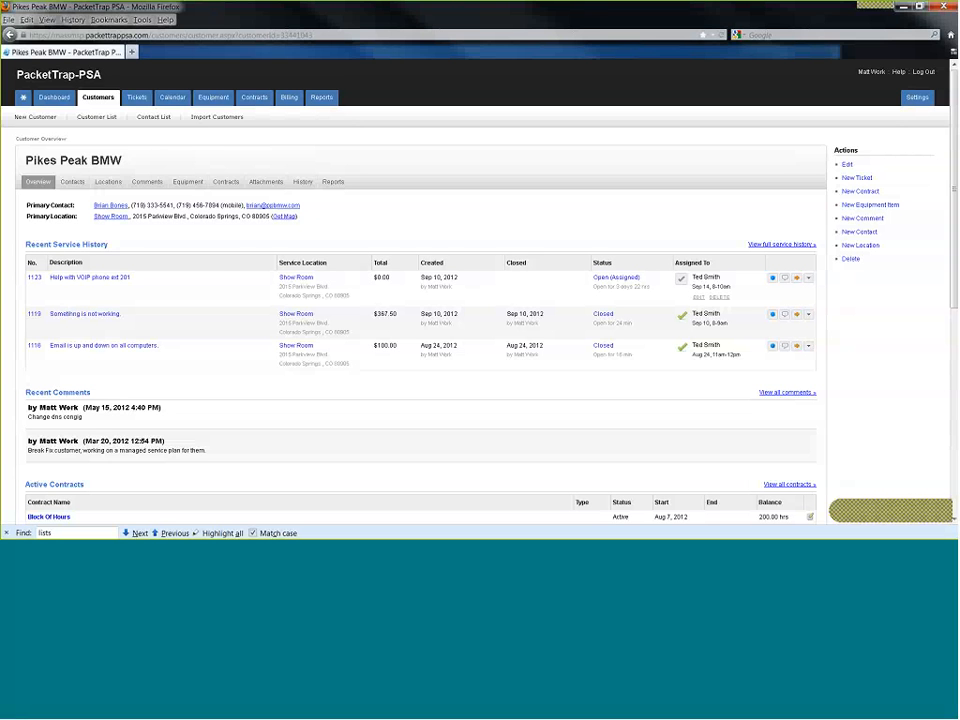
pyautogui.click(105, 100)
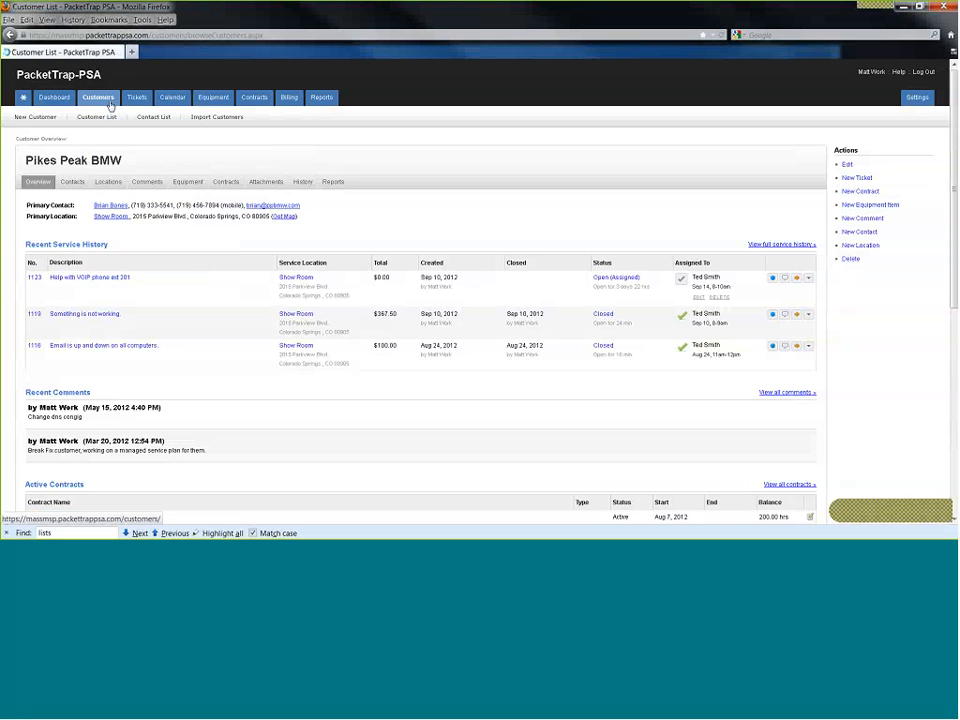
pyautogui.click(41, 487)
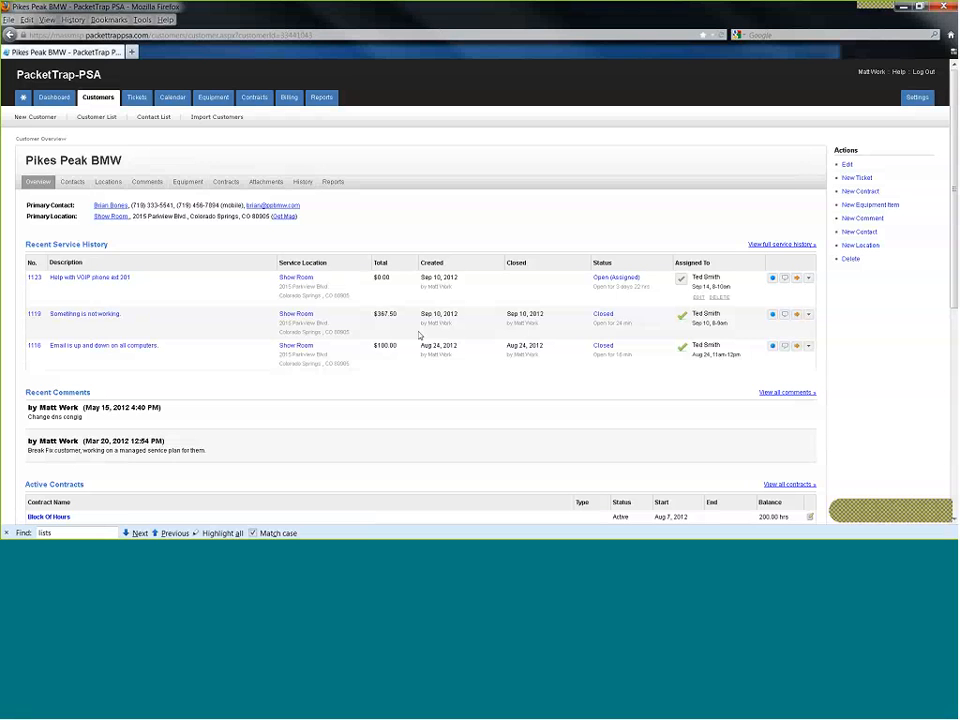
# Step: View the "Sometihng is not working." ticket from the recent service history, and return to the Pikes Peak BMW overview
pyautogui.moveTo(457, 312); pyautogui.dragTo(405, 337)
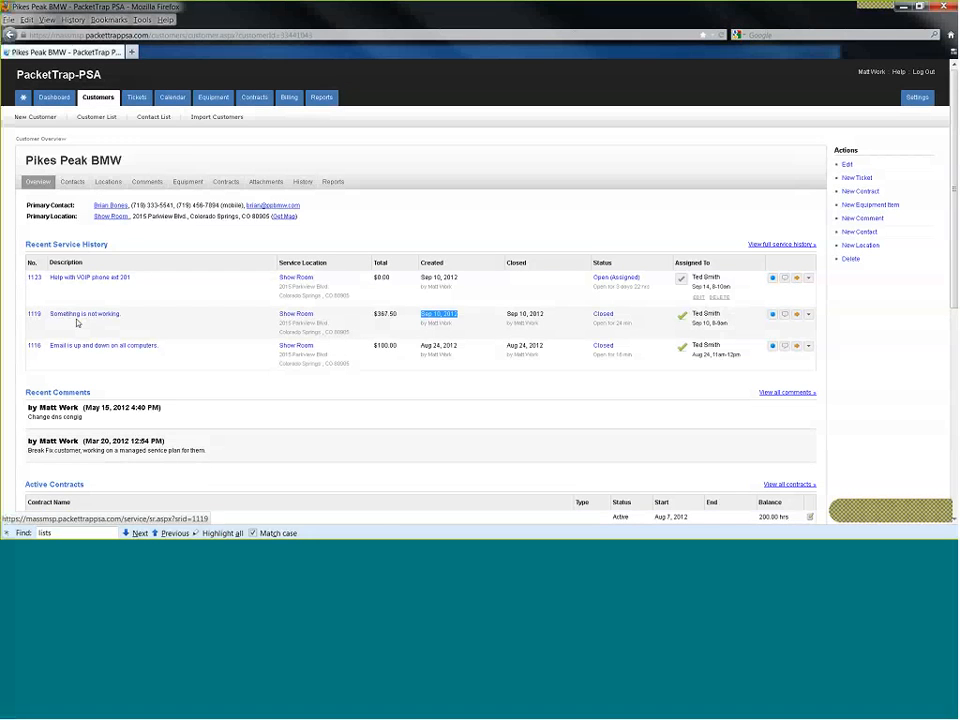
pyautogui.click(33, 316)
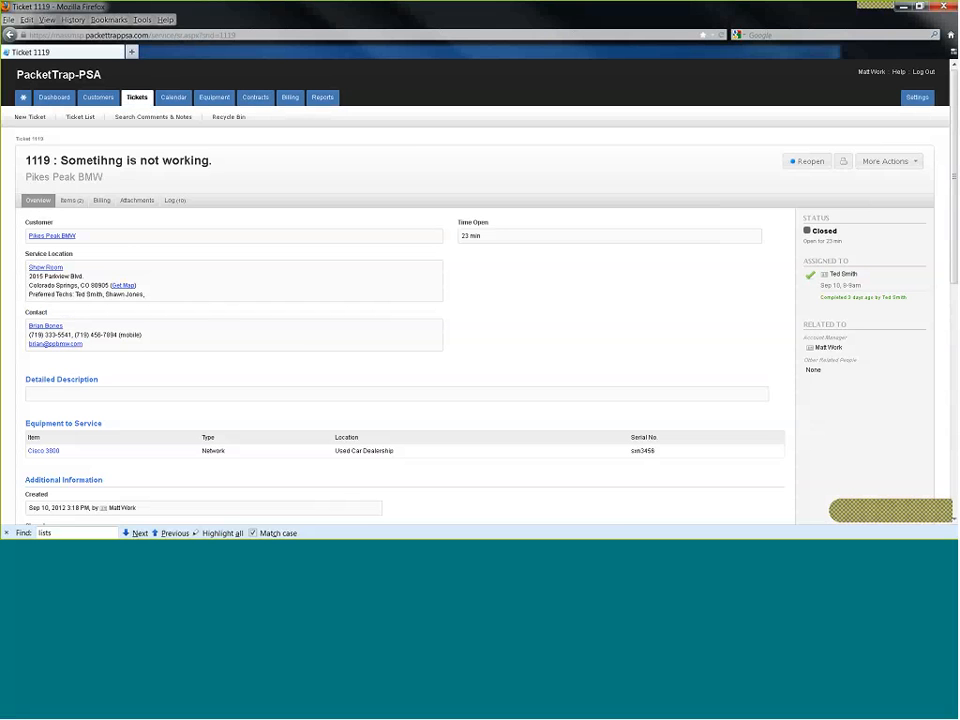
pyautogui.click(72, 186)
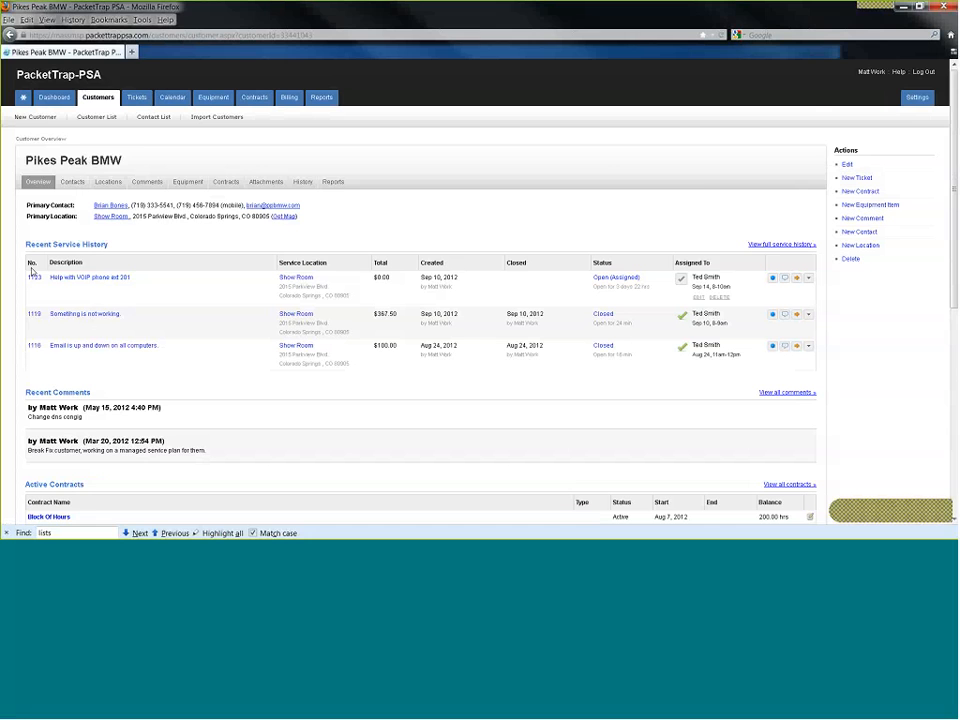
# Step: Review the Pikes Peak BMW overview, including recent comments, active contracts, notes, additional information and billing information
pyautogui.scroll(-2, 31, 268)
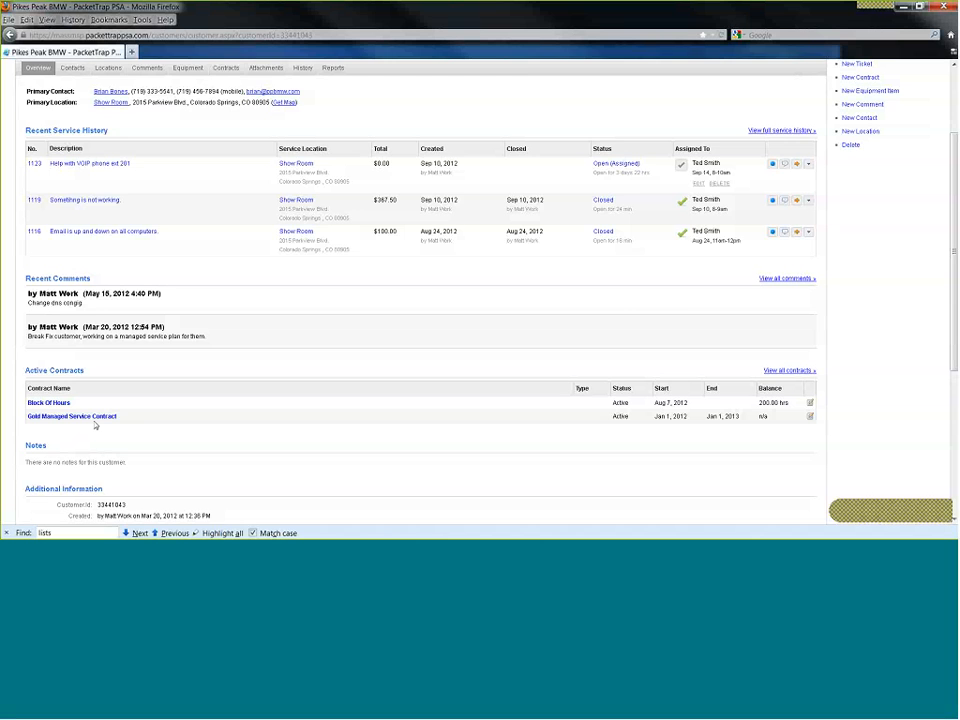
pyautogui.scroll(-2, 95, 425)
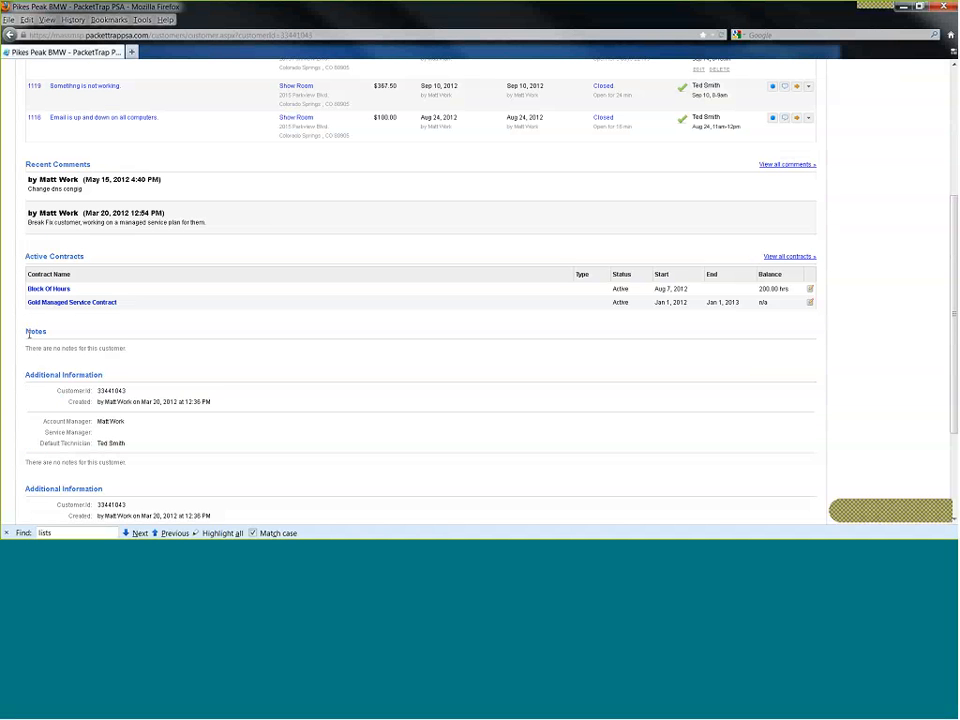
pyautogui.scroll(-1, 33, 350)
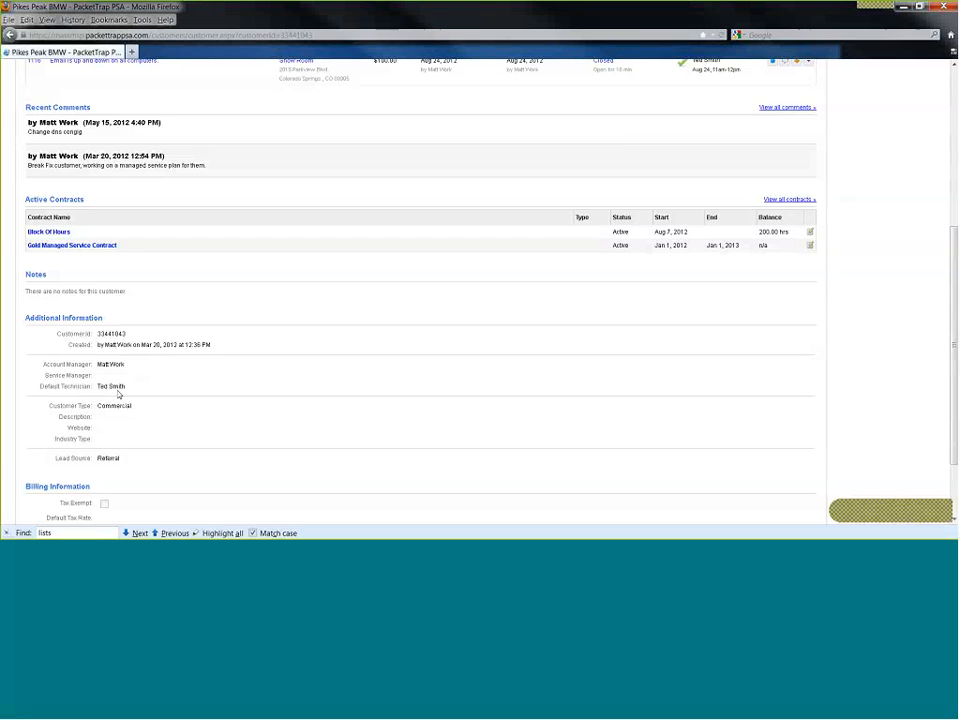
pyautogui.scroll(-2, 118, 394)
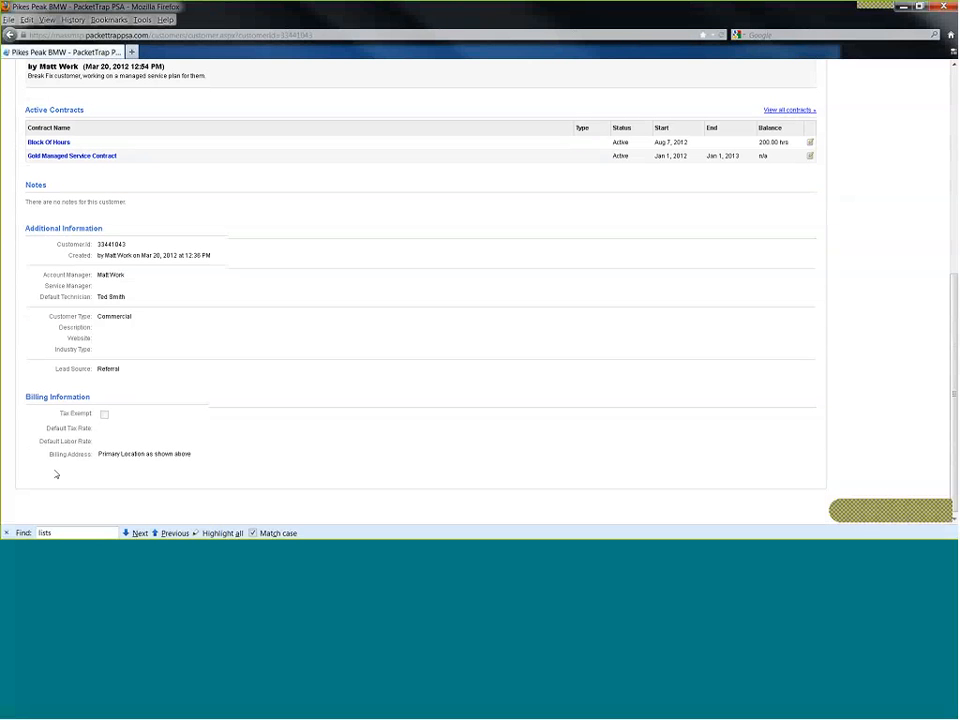
pyautogui.scroll(5, 56, 474)
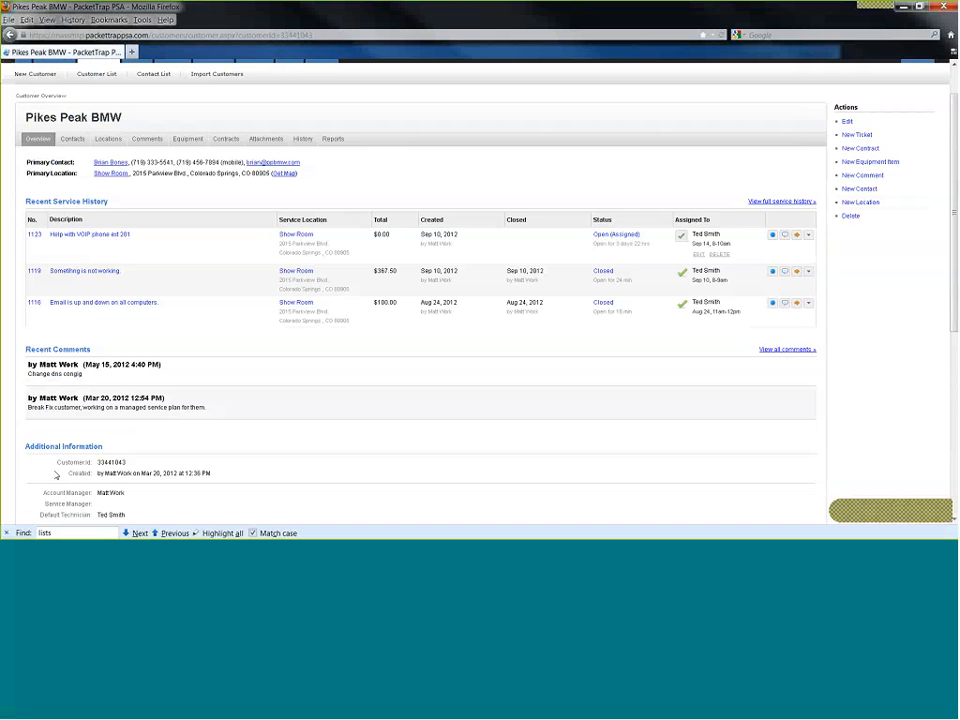
pyautogui.scroll(1, 55, 471)
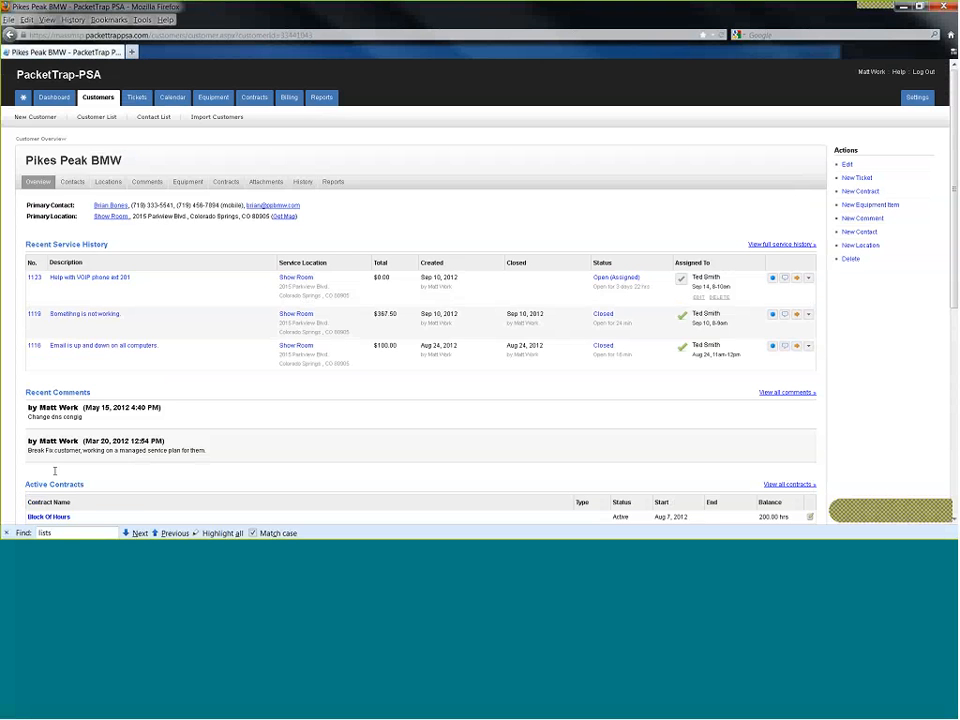
# Step: Look through the Pikes Peak BMW contacts, locations, comments, equipment, contracts and attachments in turn
pyautogui.click(73, 183)
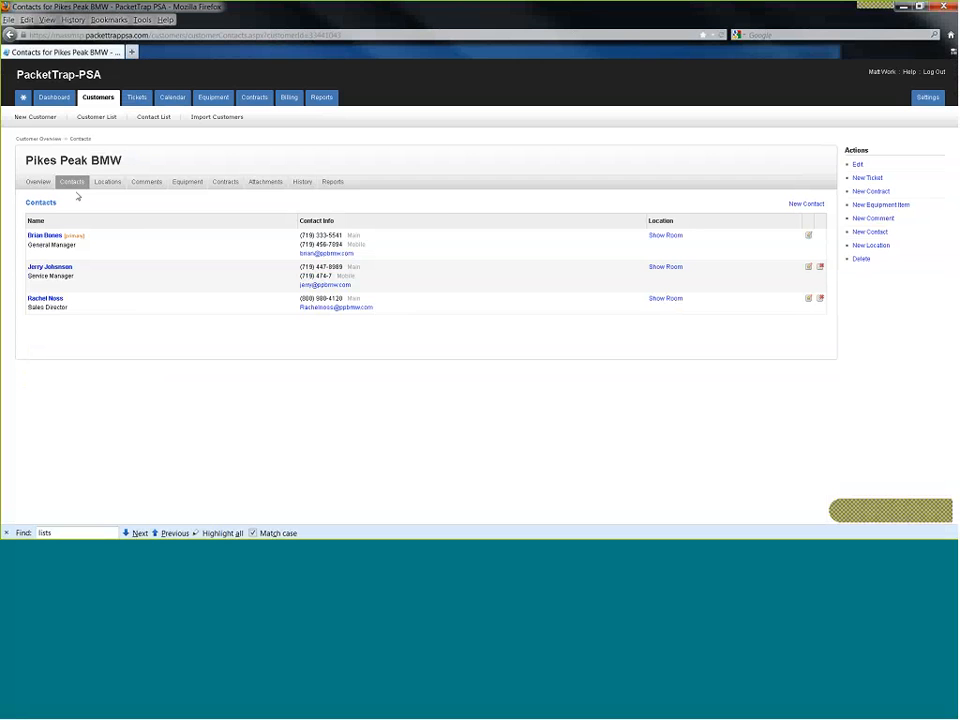
pyautogui.click(108, 183)
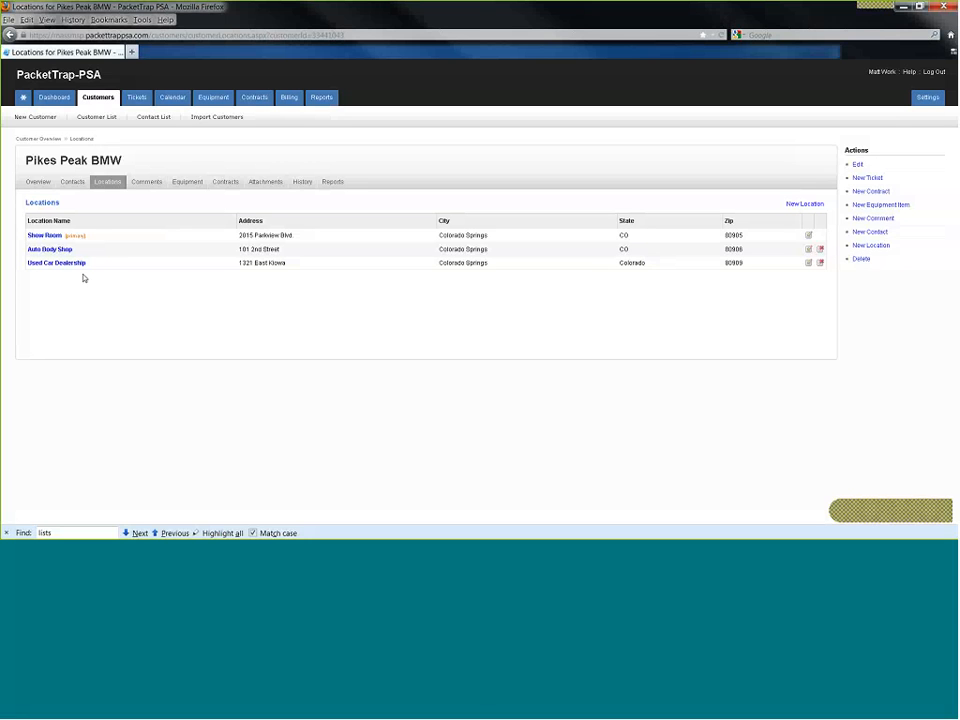
pyautogui.click(146, 181)
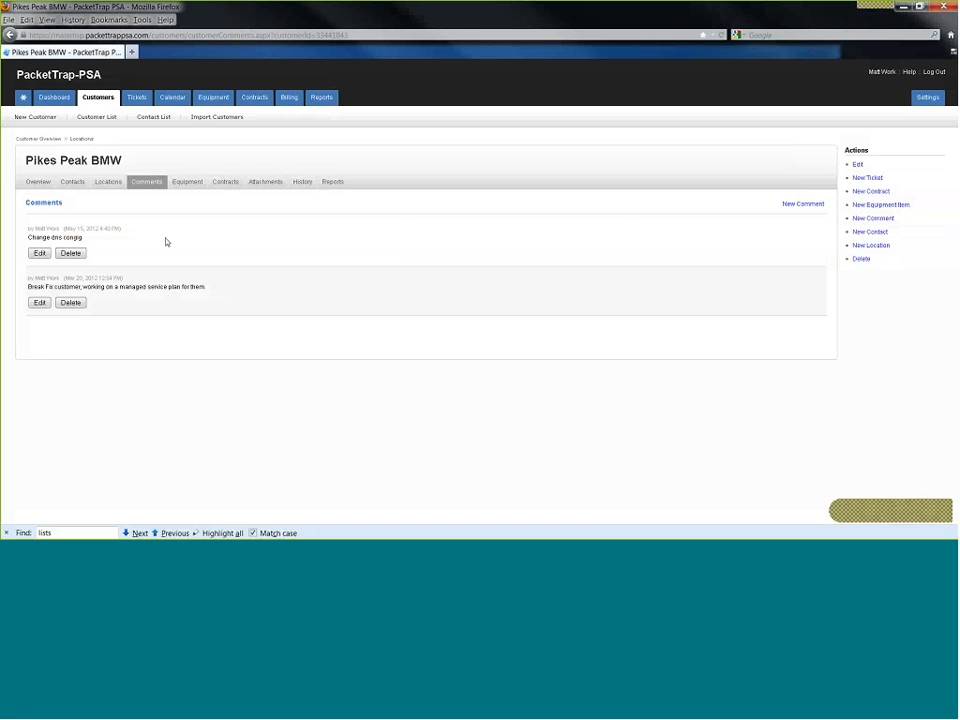
pyautogui.click(189, 184)
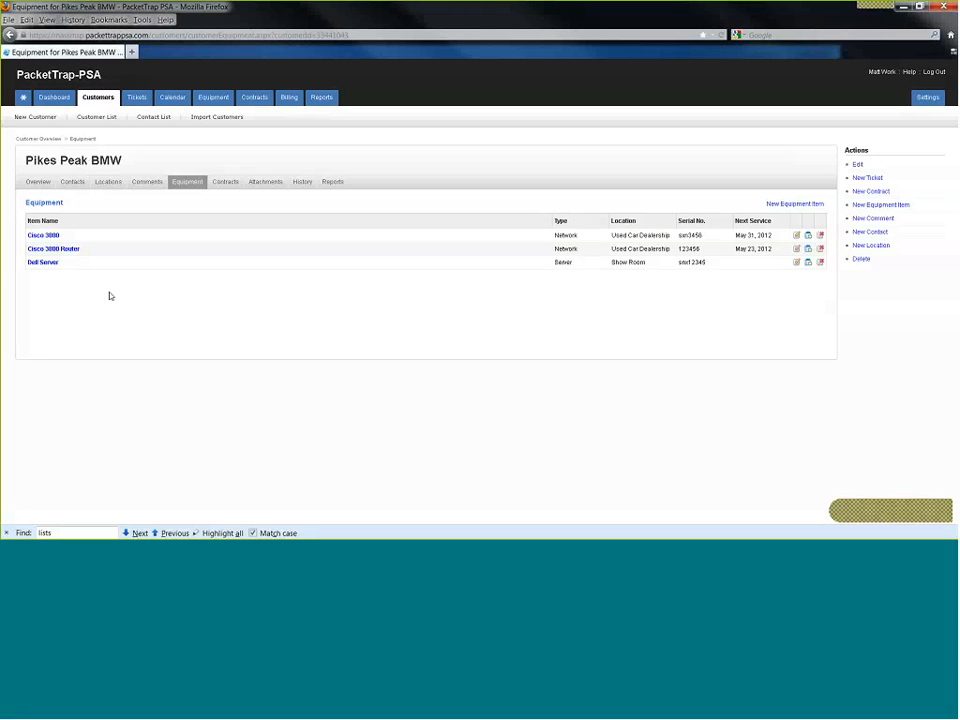
pyautogui.click(228, 184)
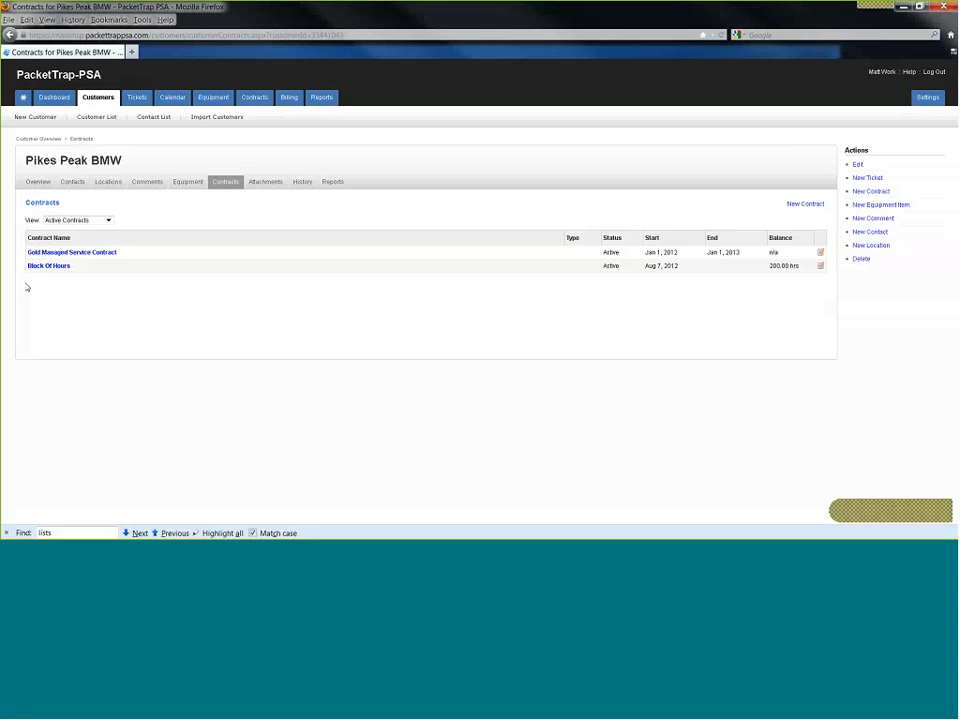
pyautogui.click(263, 183)
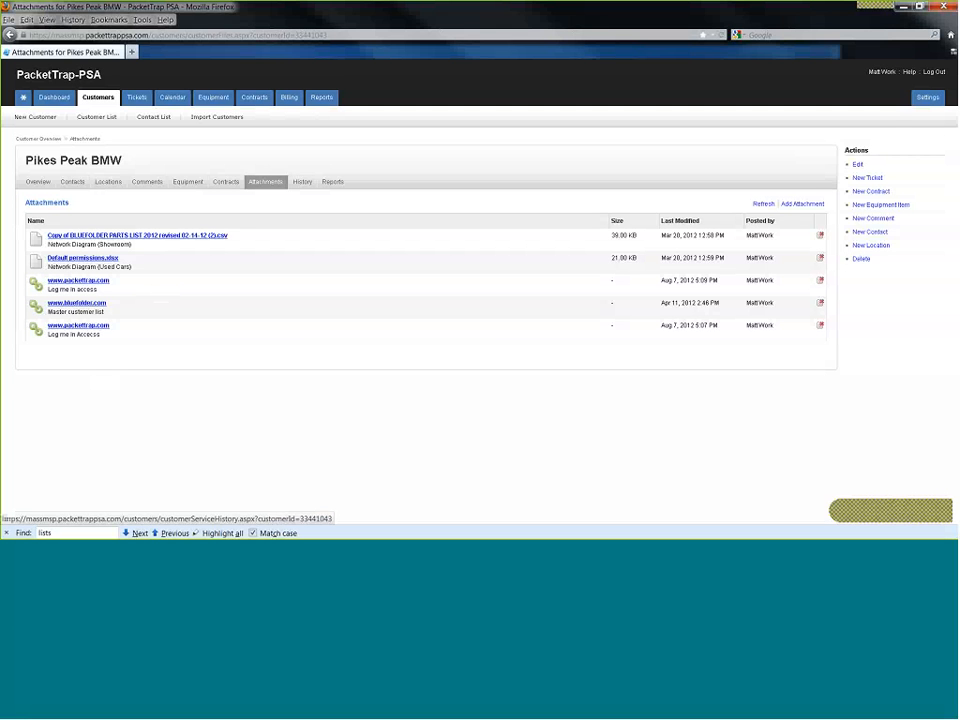
# Step: Review the full service history of Pikes Peak BMW and filter the tickets to the Open status
pyautogui.click(302, 181)
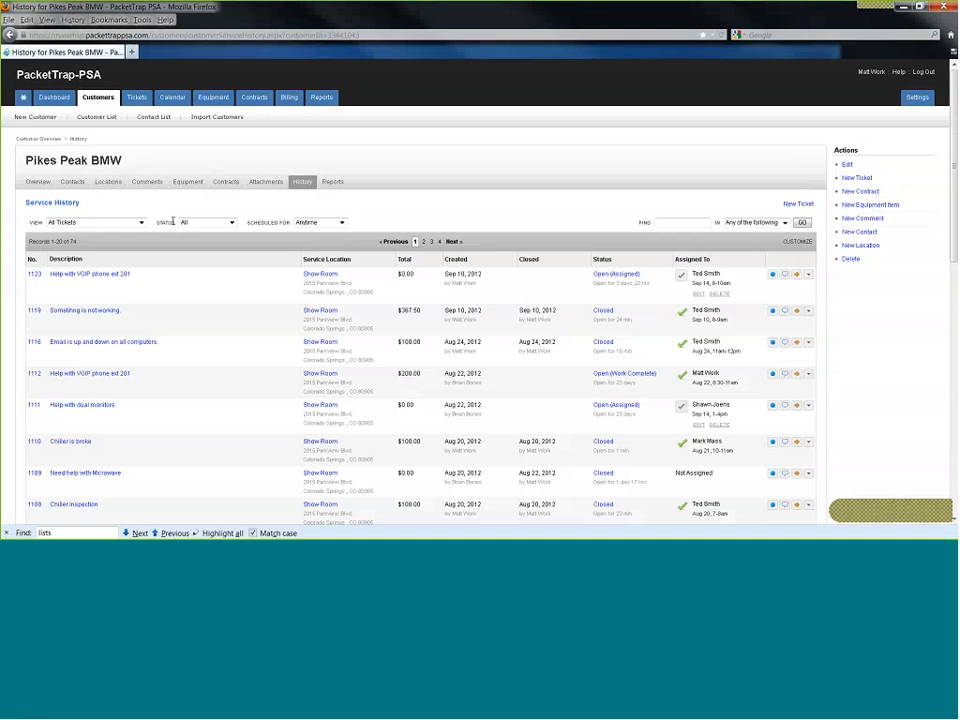
pyautogui.scroll(-8, 176, 312)
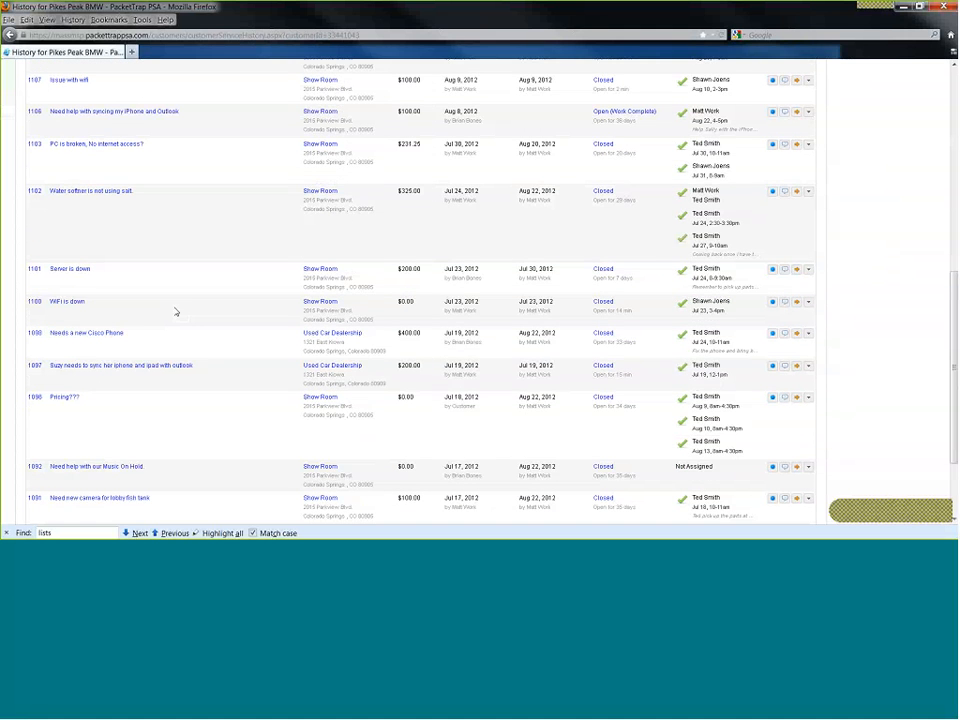
pyautogui.scroll(-2, 176, 312)
pyautogui.scroll(2, 176, 312)
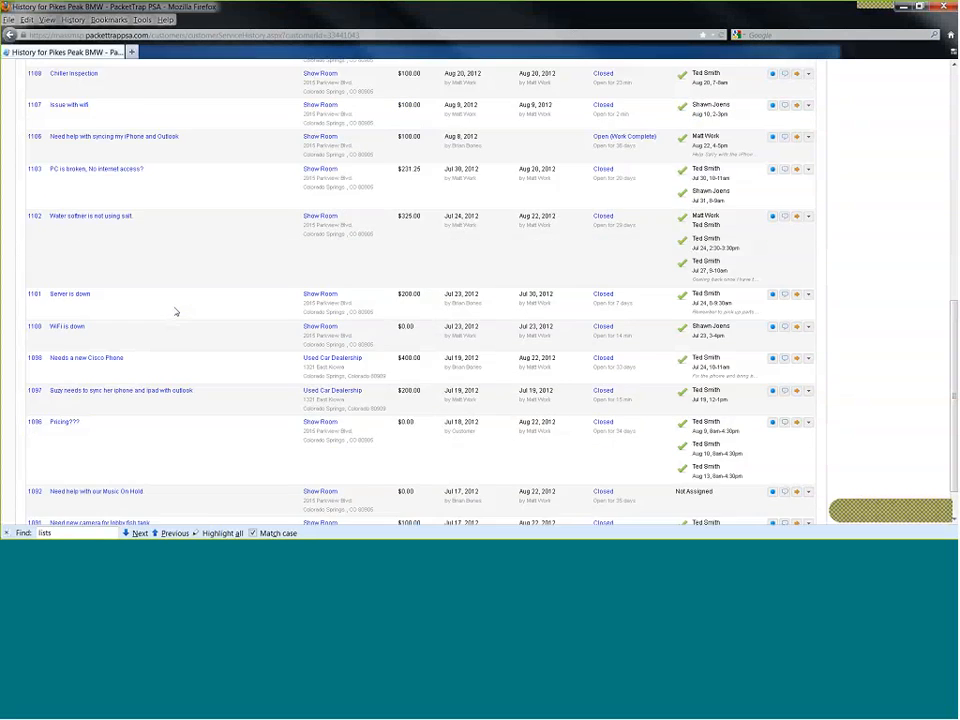
pyautogui.scroll(-2, 111, 504)
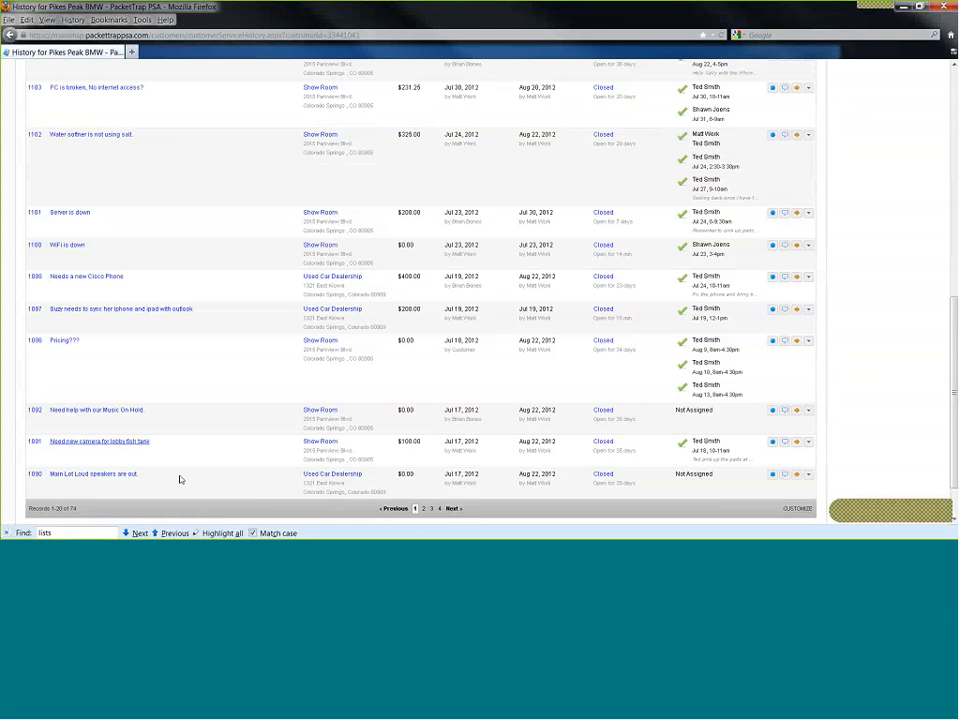
pyautogui.scroll(6, 180, 480)
pyautogui.scroll(2, 150, 320)
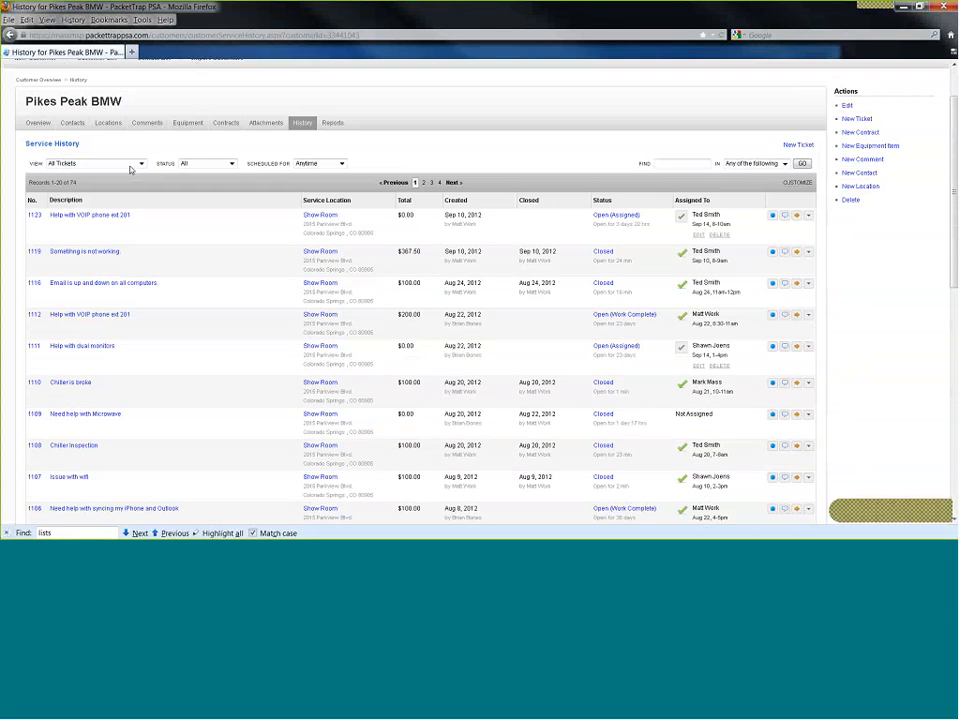
pyautogui.click(202, 168)
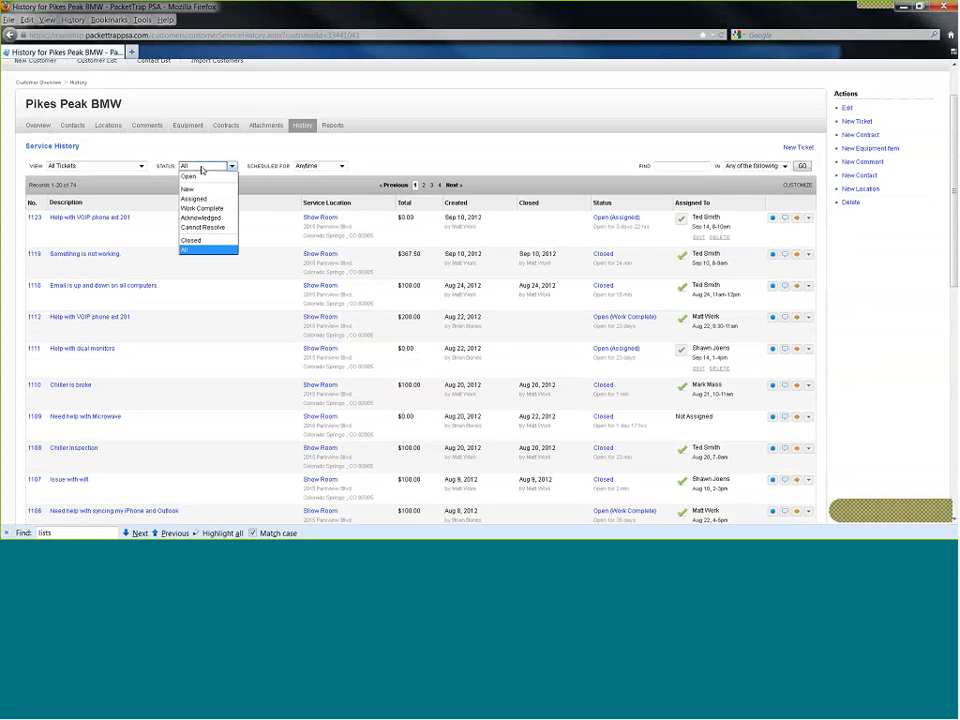
pyautogui.click(201, 178)
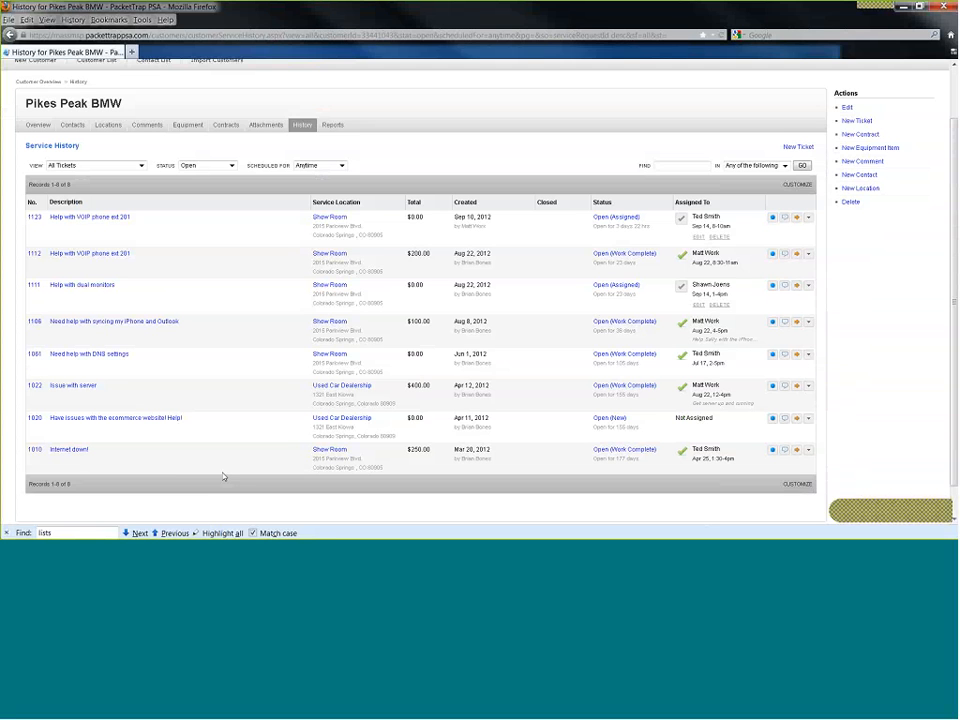
# Step: Run the Service Billing by Month report for Pikes Peak BMW with the date range This Year, review it and close it
pyautogui.scroll(2, 226, 475)
pyautogui.click(332, 193)
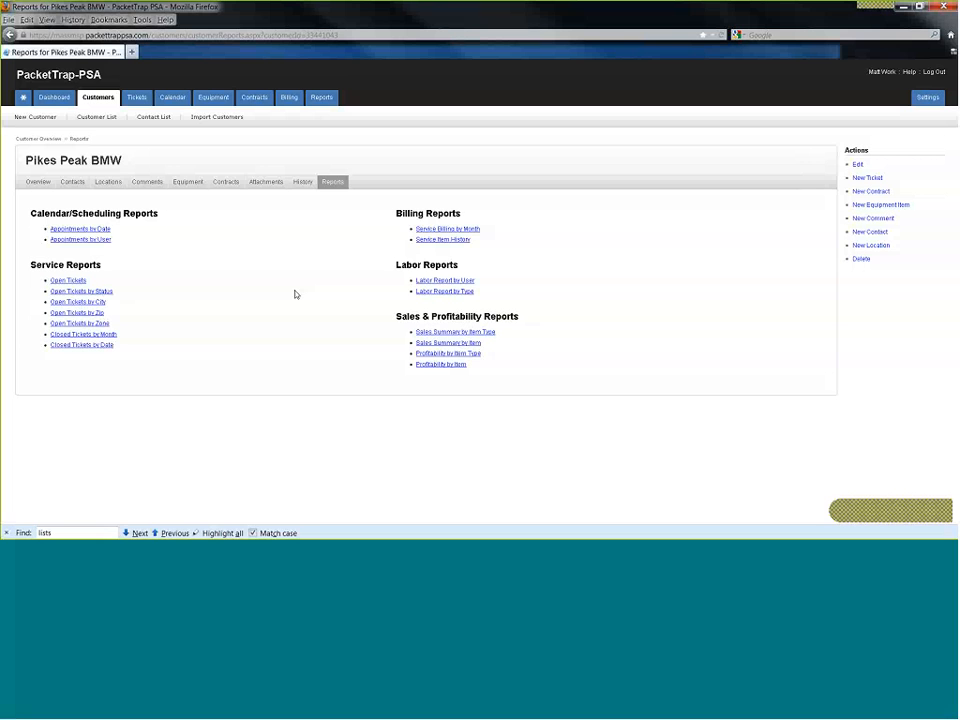
pyautogui.click(449, 230)
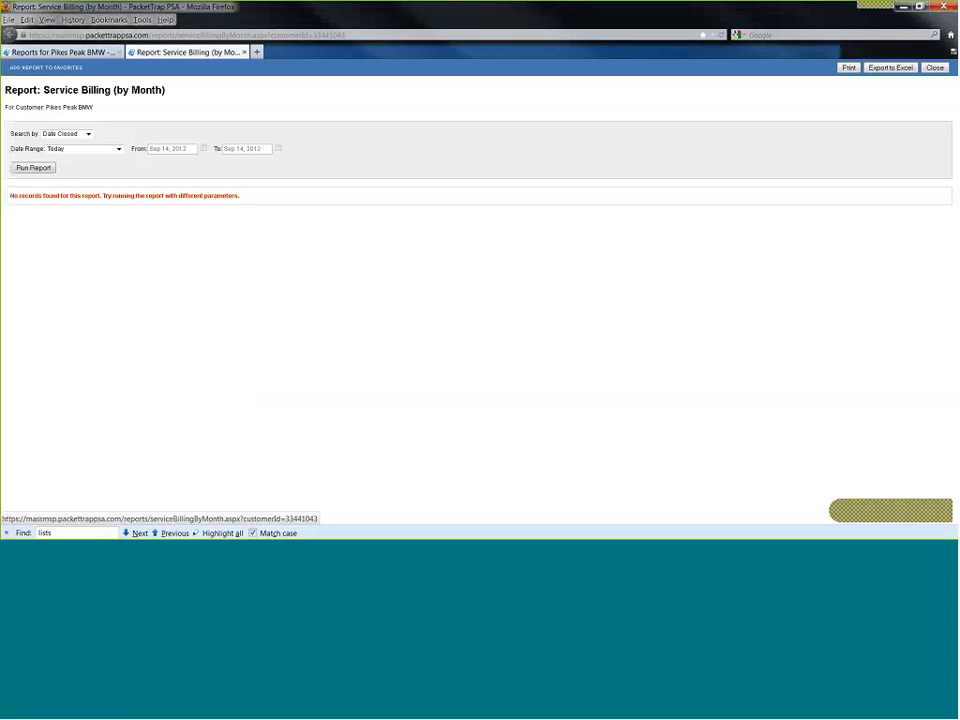
pyautogui.click(106, 151)
pyautogui.click(60, 180)
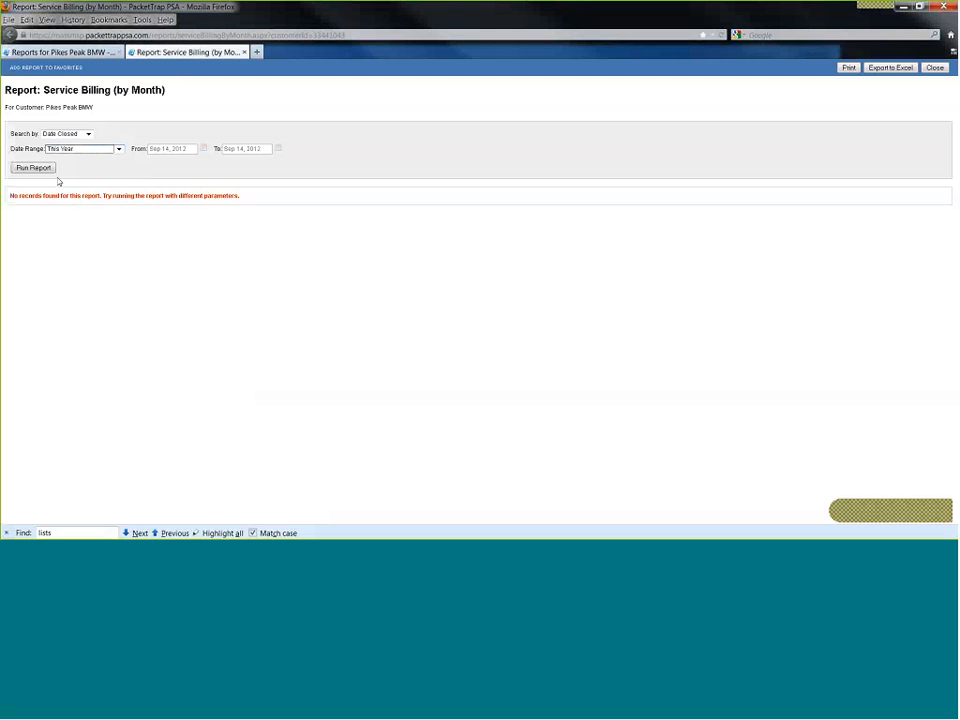
pyautogui.click(35, 168)
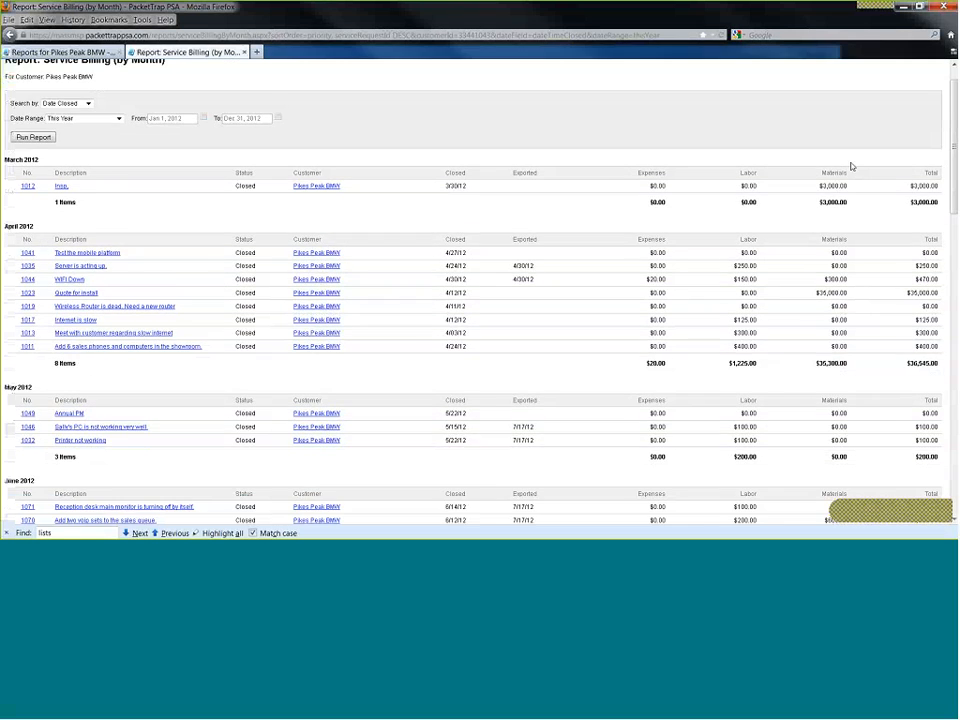
pyautogui.scroll(-1, 938, 123)
pyautogui.scroll(1, 938, 123)
pyautogui.hotkey('ctrl', 'w')
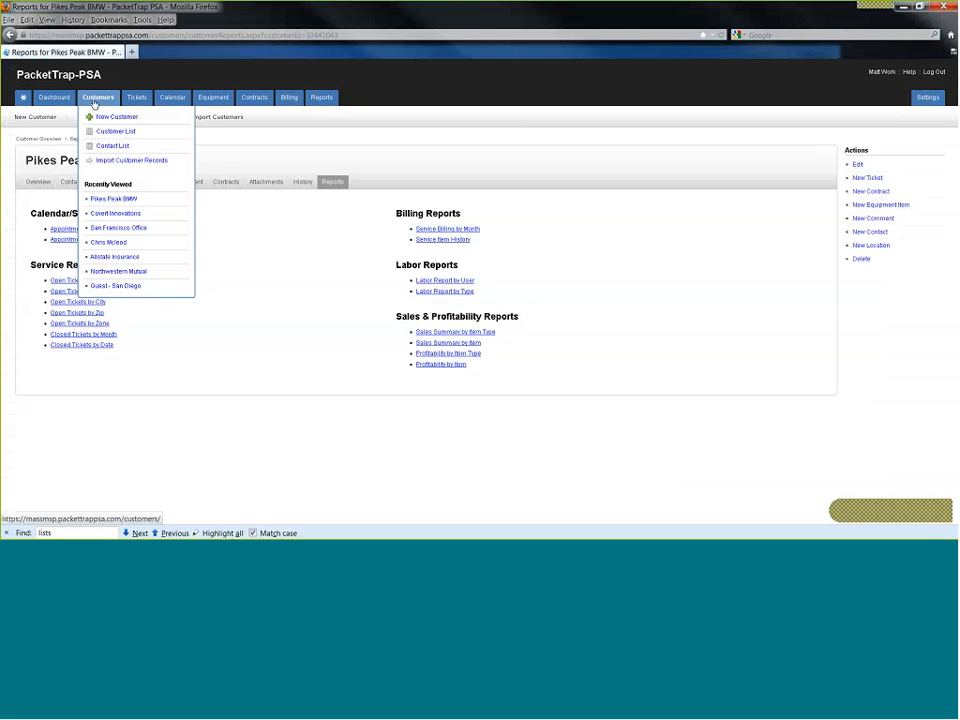
# Step: Start a new ticket from the Pikes Peak BMW customer record with the description "Phone in the show room isn't working"
pyautogui.click(219, 272)
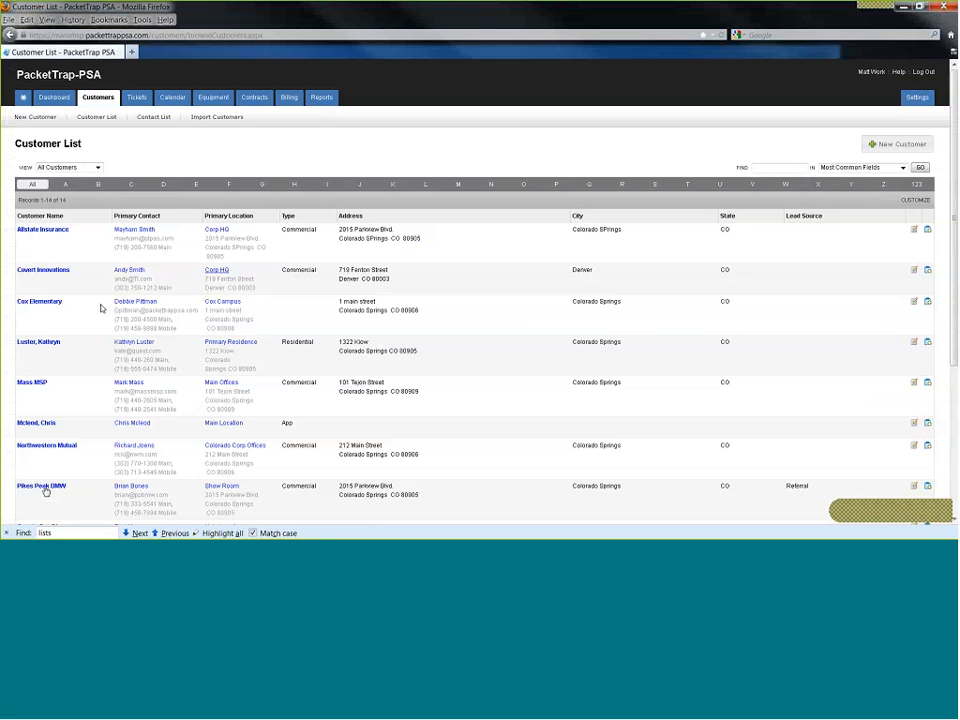
pyautogui.click(42, 486)
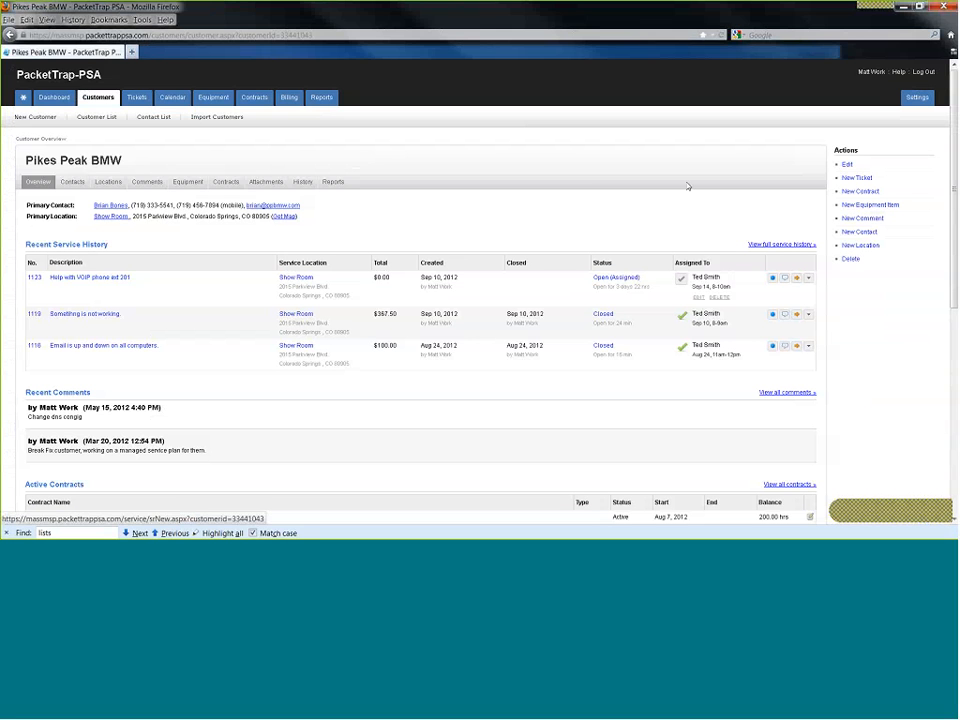
pyautogui.click(856, 178)
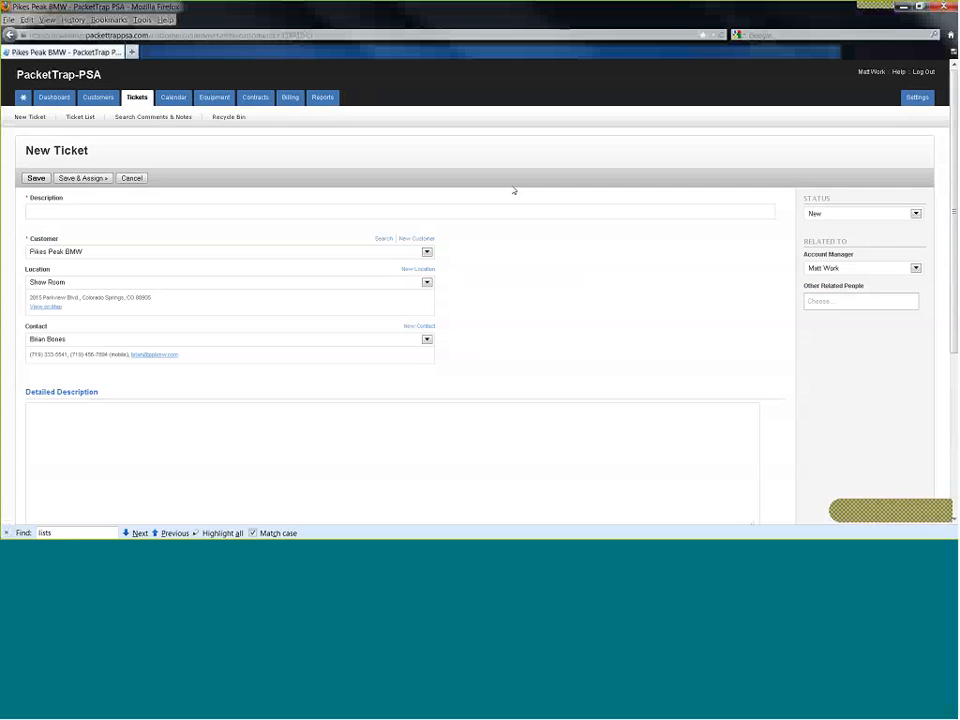
pyautogui.click(188, 212)
pyautogui.write('Phone in the show r')
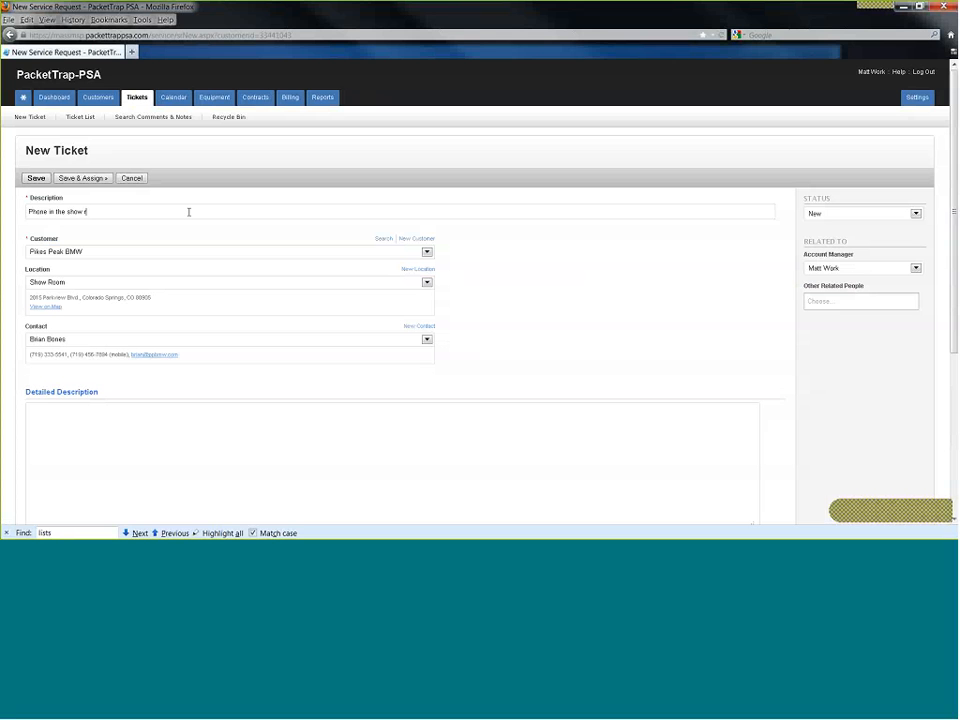
pyautogui.write("oom isn't working")
# Step: Set the ticket's location to Show Room and choose the customer's primary contact as the ticket contact
pyautogui.click(90, 282)
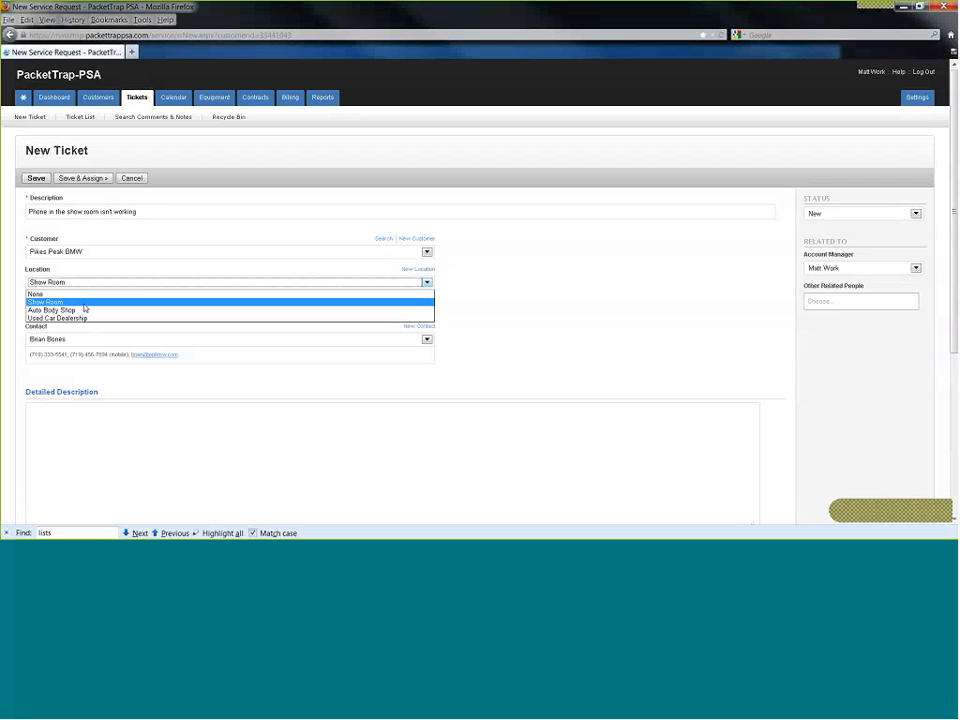
pyautogui.click(84, 302)
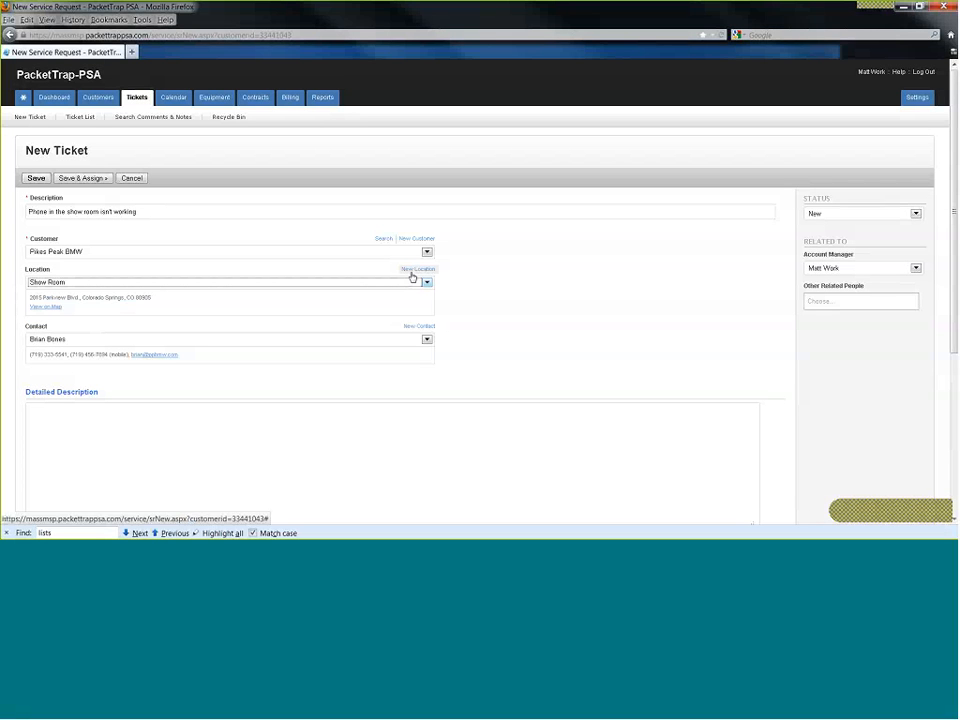
pyautogui.click(82, 339)
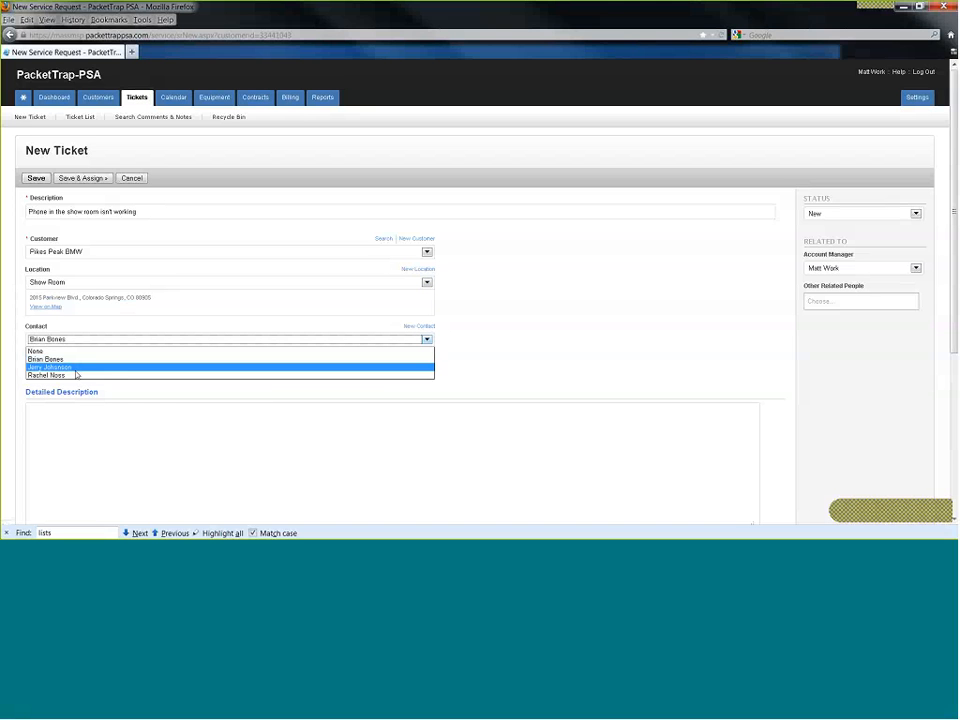
pyautogui.click(60, 367)
pyautogui.click(504, 344)
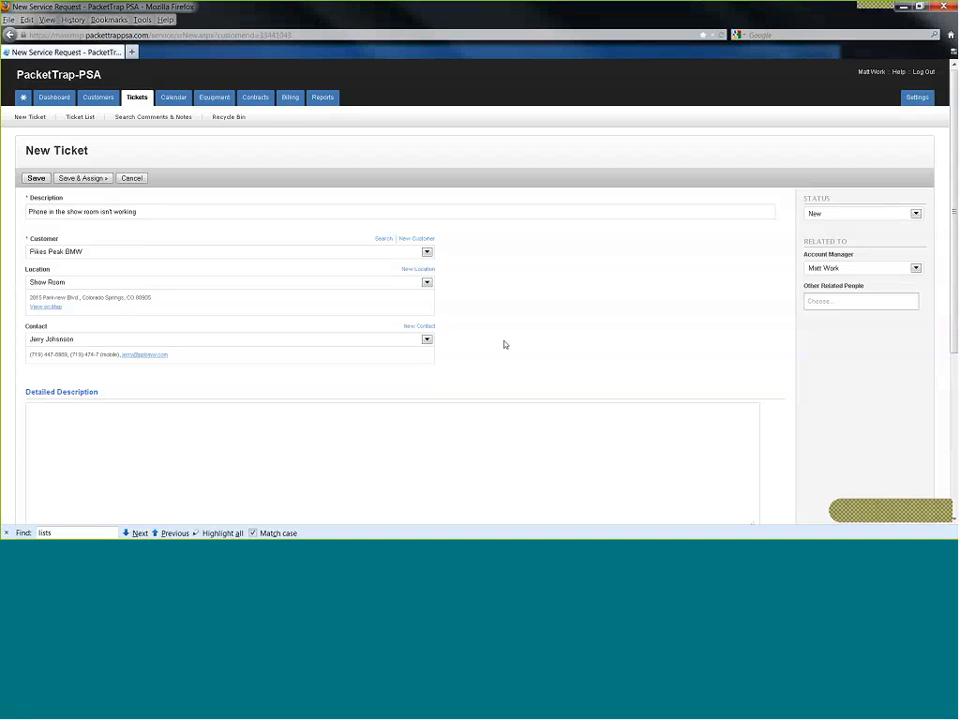
pyautogui.scroll(-1, 504, 344)
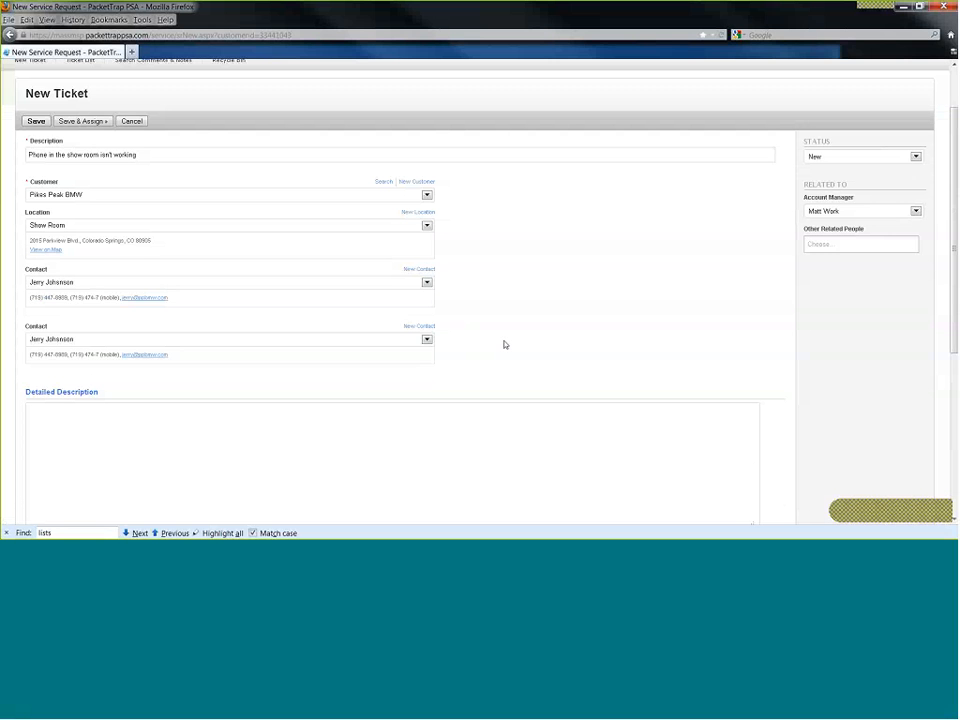
pyautogui.click(147, 282)
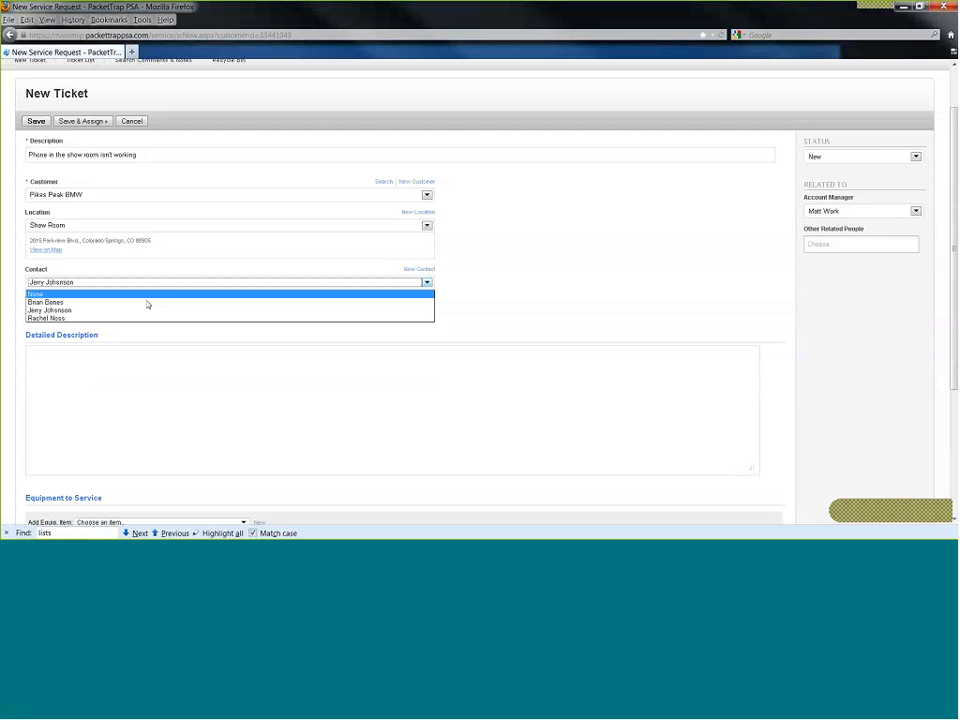
pyautogui.click(147, 302)
# Step: Add the Used Car Dealership's Cisco 3800 (not the Router) as equipment to service and set the billing contract to None
pyautogui.scroll(-3, 53, 384)
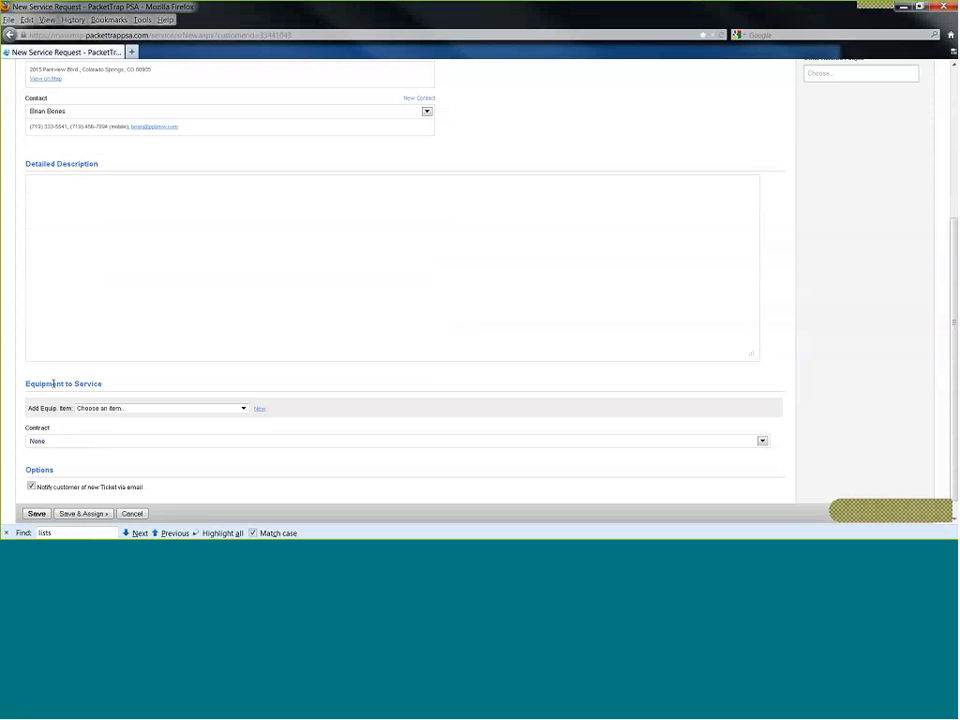
pyautogui.click(243, 352)
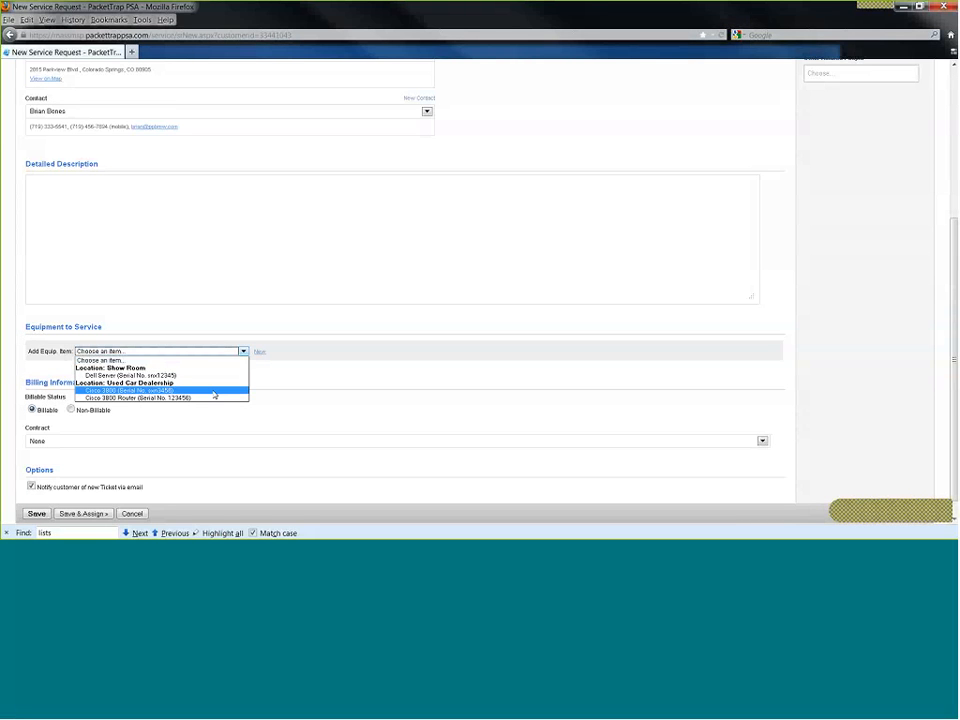
pyautogui.click(214, 391)
pyautogui.scroll(-1, 360, 369)
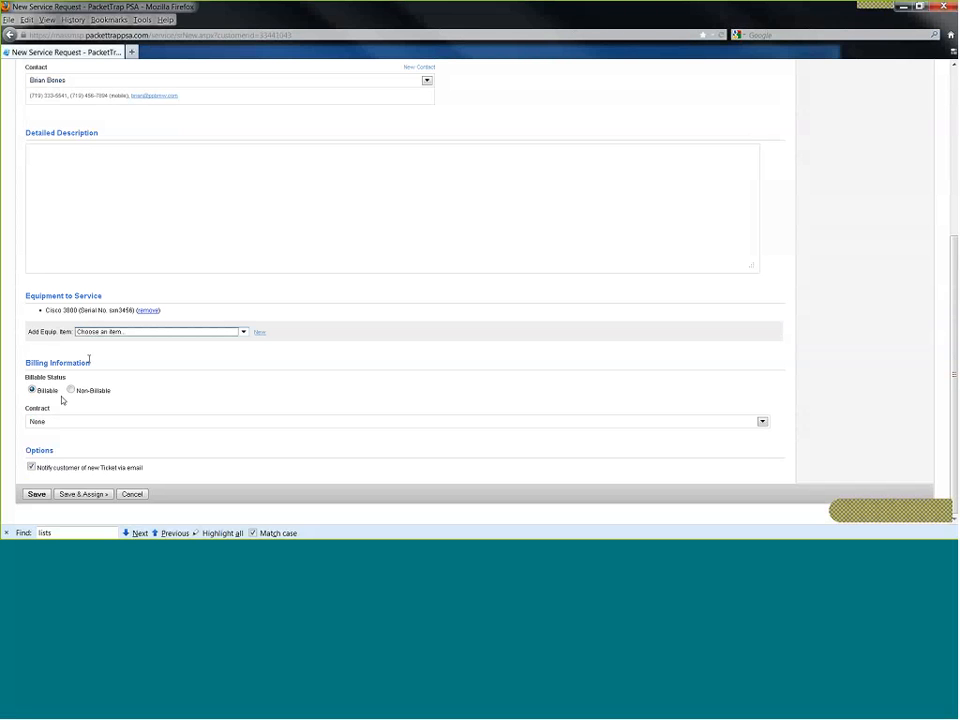
pyautogui.click(65, 421)
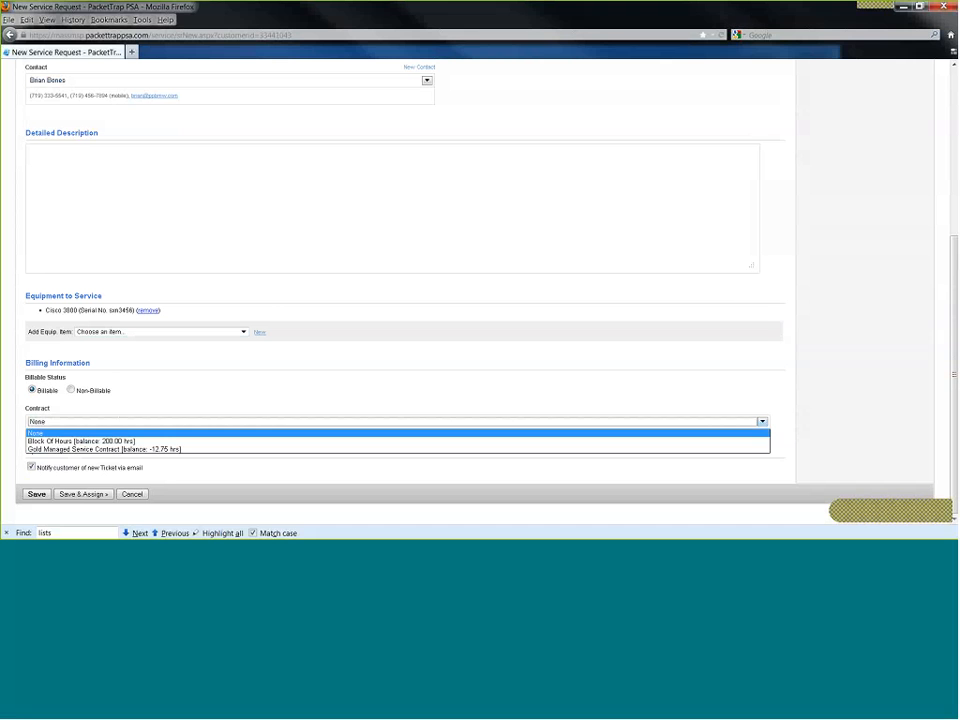
pyautogui.click(52, 431)
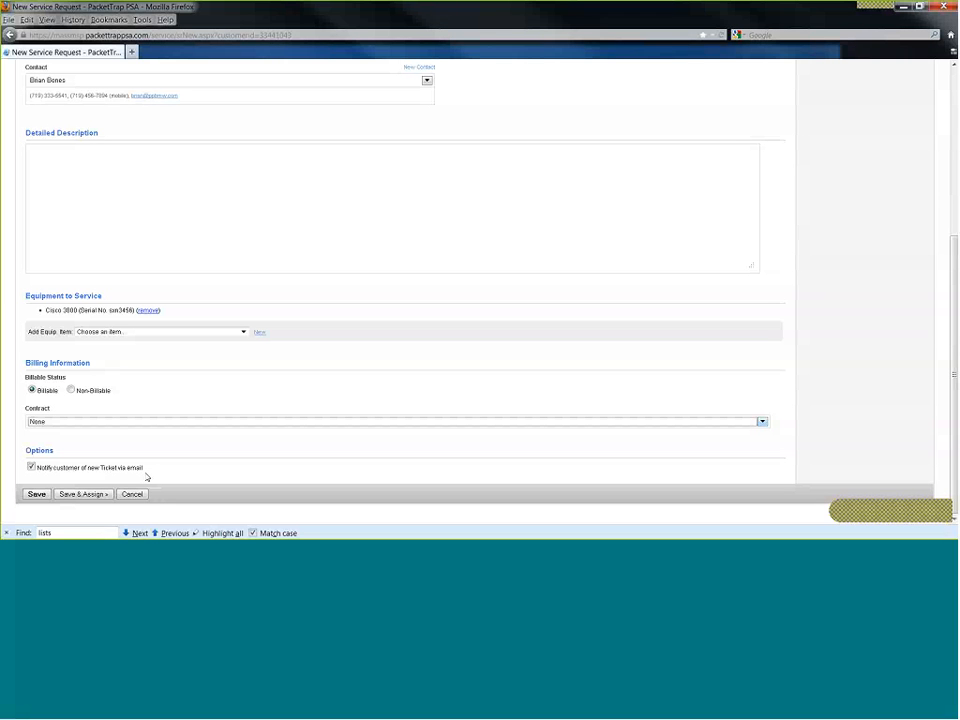
# Step: Save the ticket and proceed to its assignment, setting the assignment as scheduled
pyautogui.scroll(5, 201, 413)
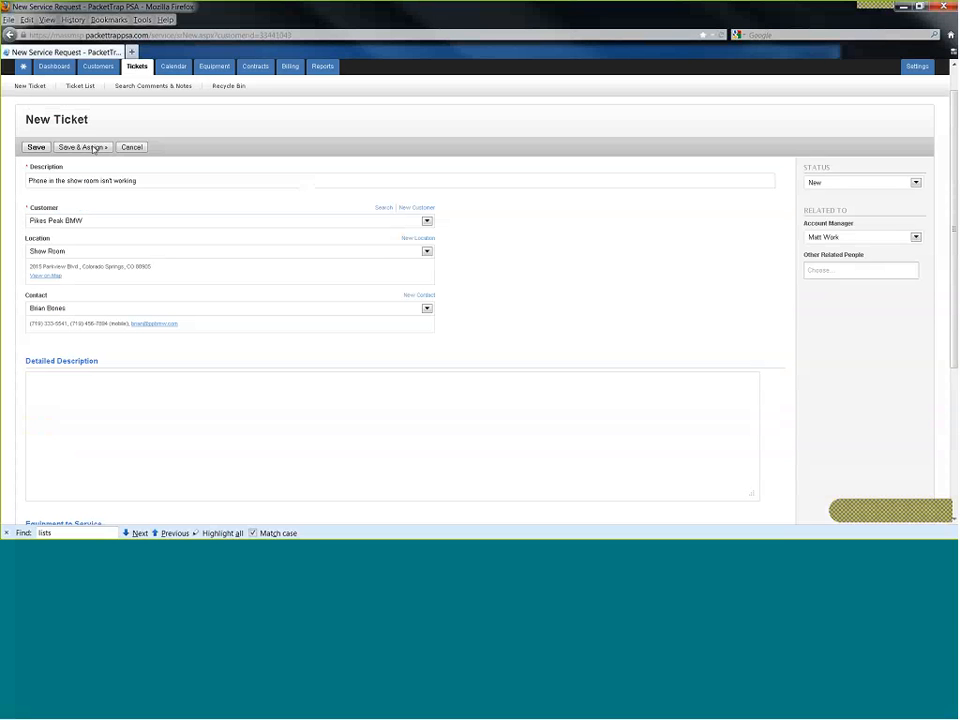
pyautogui.click(93, 147)
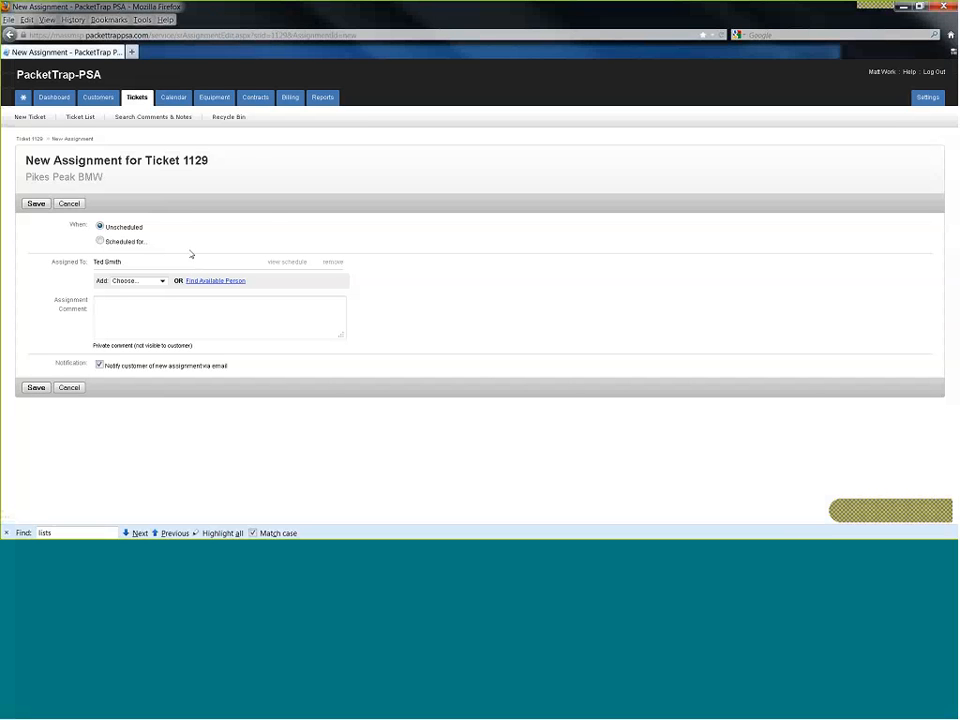
pyautogui.click(100, 241)
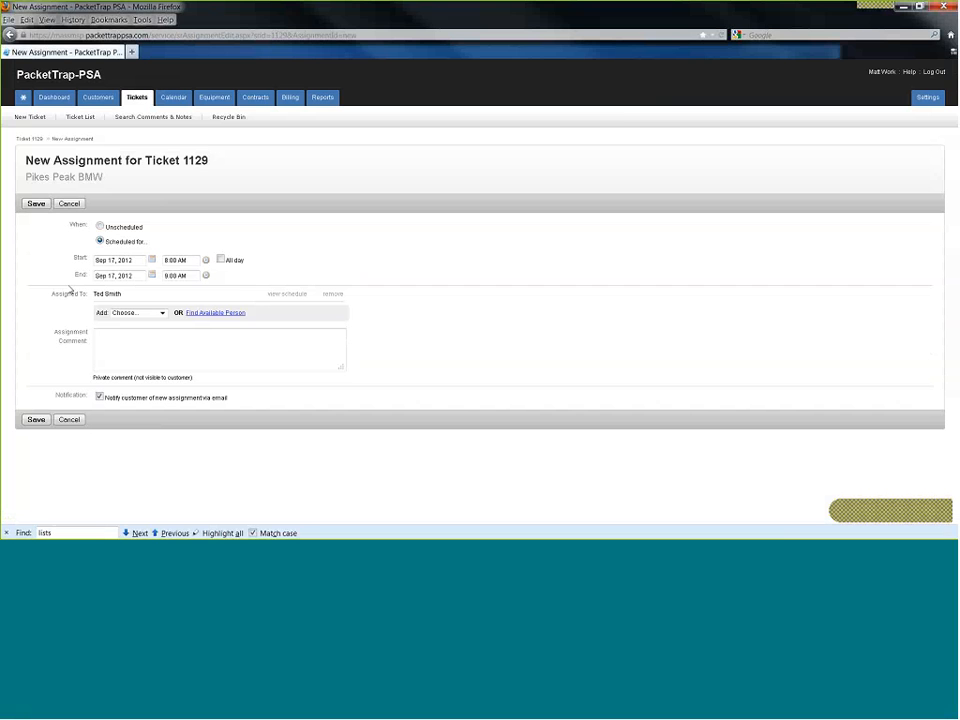
# Step: Look up available people for the assignment, with no group filter, 1 day at a time and a time range of 12 pm to 5 pm
pyautogui.click(216, 313)
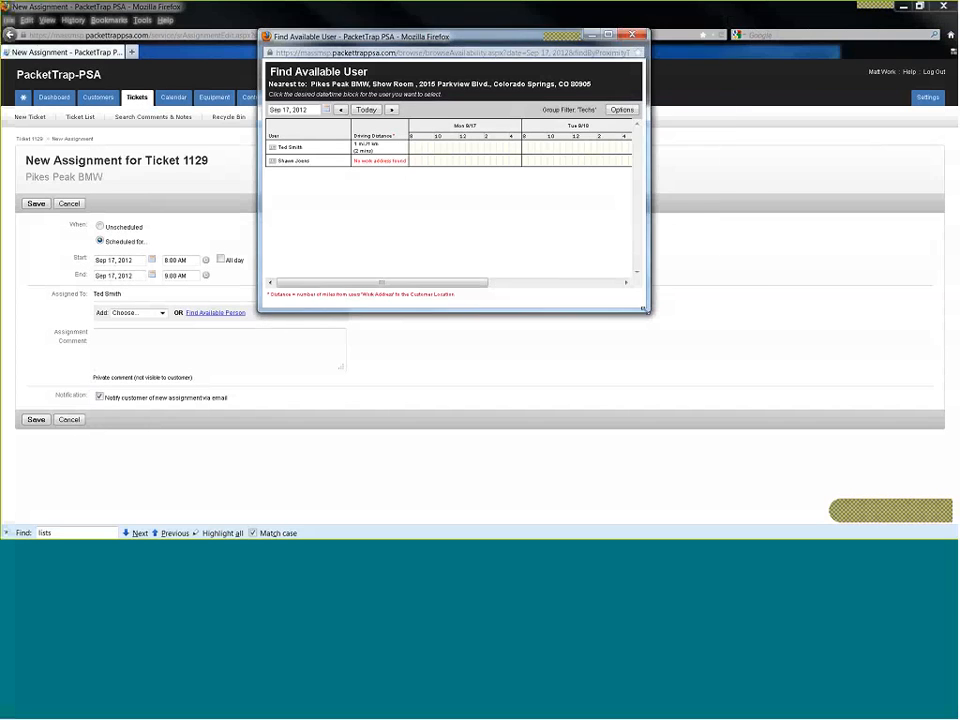
pyautogui.moveTo(640, 312); pyautogui.dragTo(745, 352)
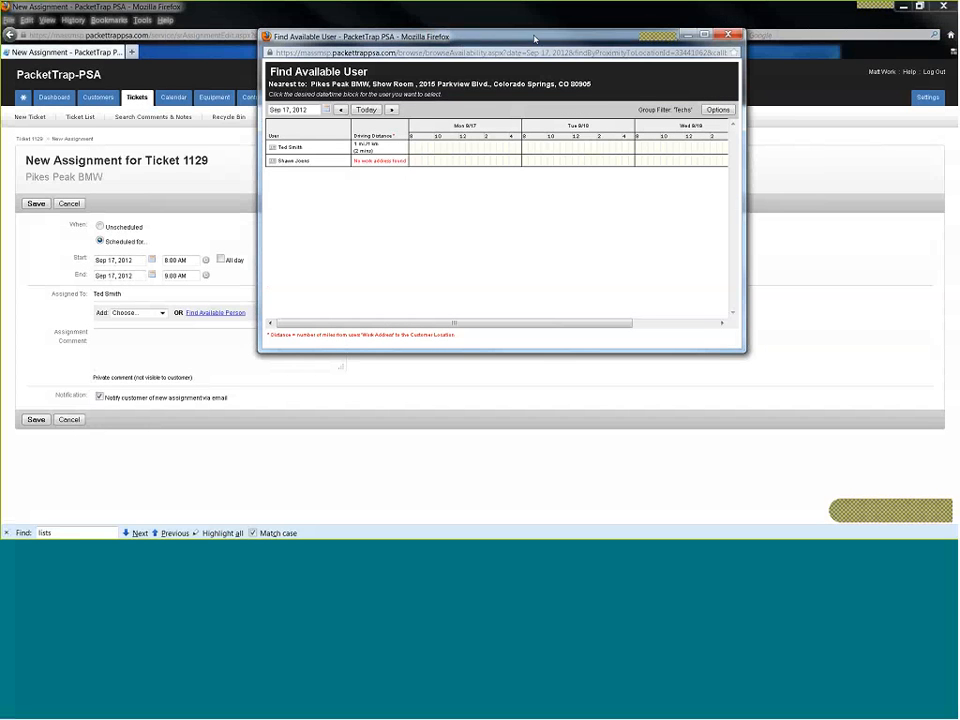
pyautogui.moveTo(534, 36); pyautogui.dragTo(490, 53)
pyautogui.moveTo(695, 365); pyautogui.dragTo(806, 412)
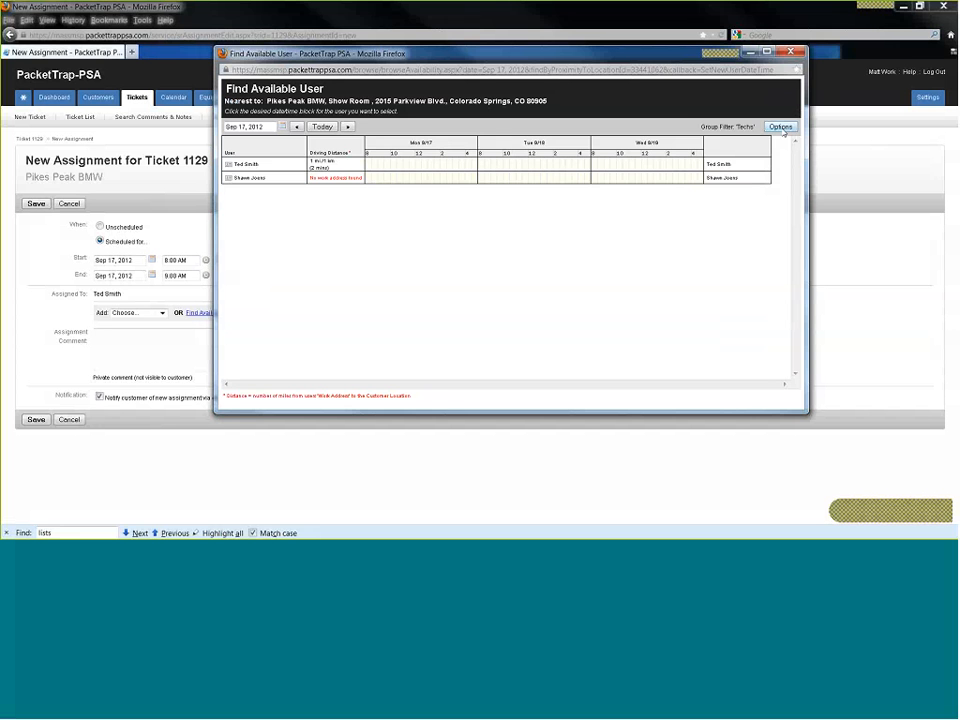
pyautogui.click(781, 127)
pyautogui.click(360, 168)
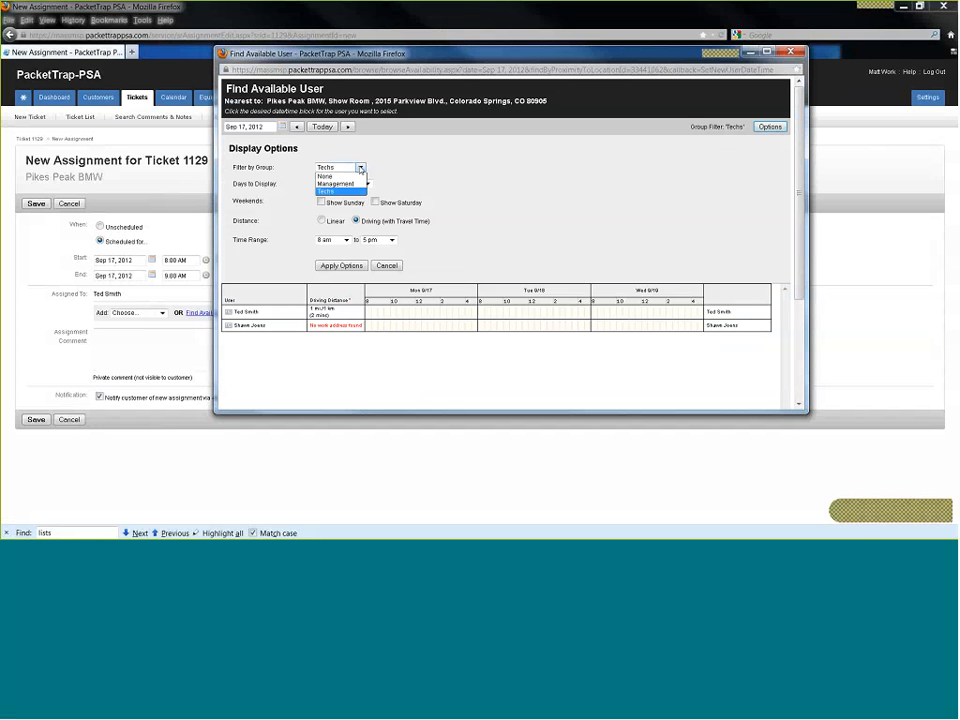
pyautogui.click(350, 176)
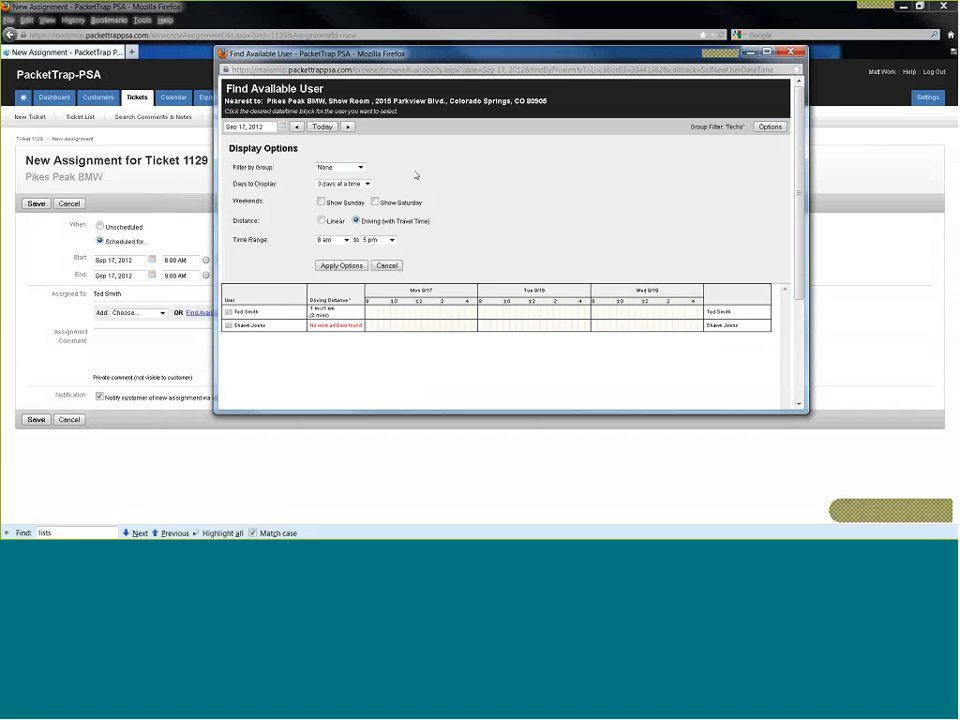
pyautogui.click(367, 184)
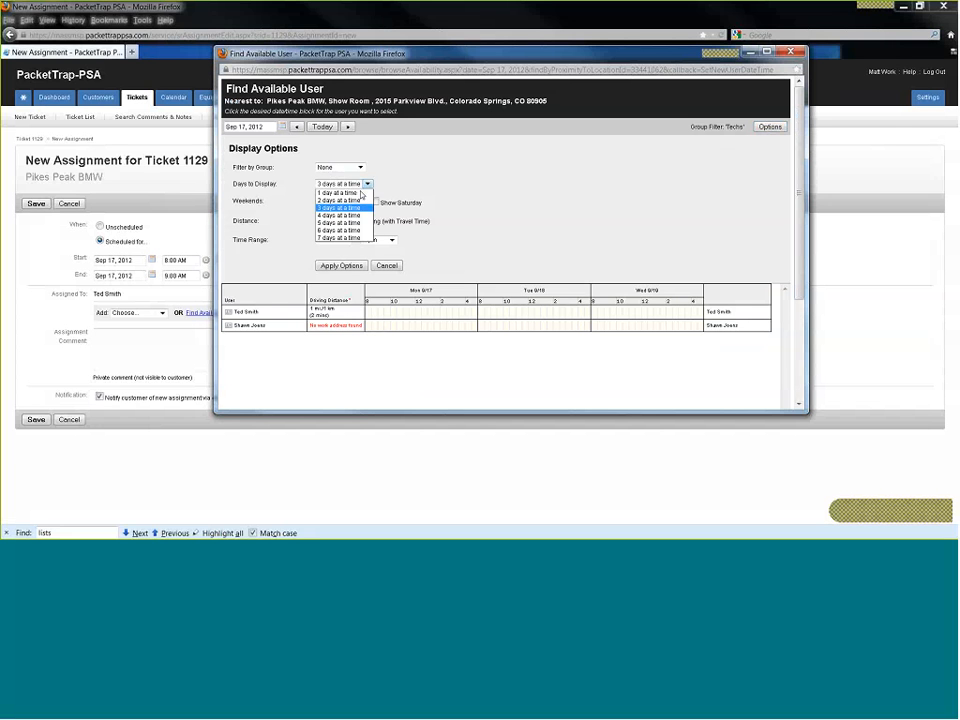
pyautogui.click(345, 193)
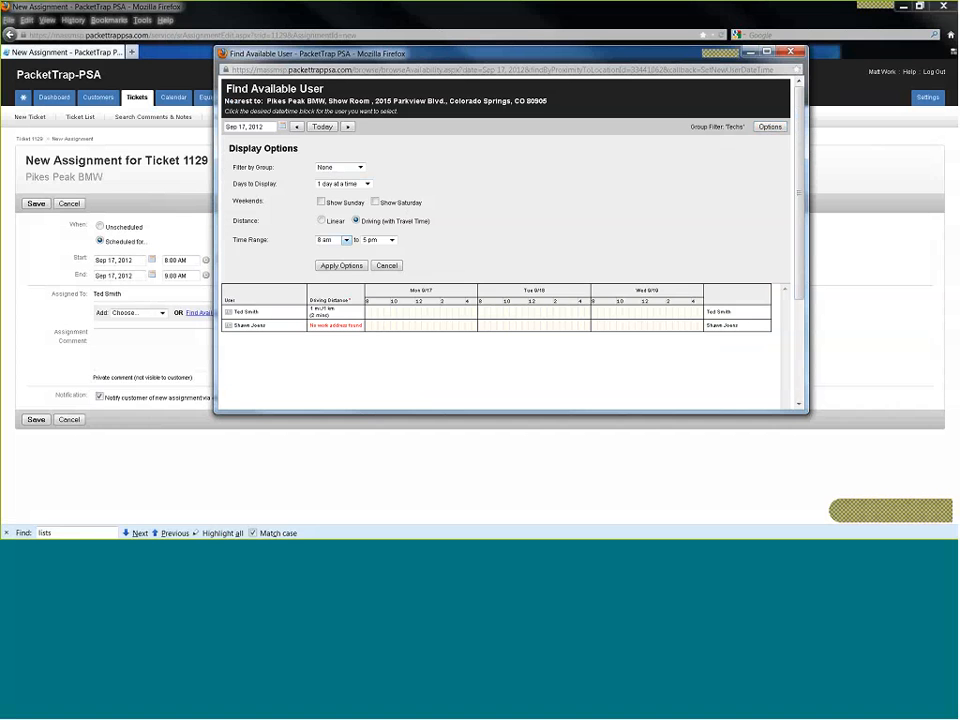
pyautogui.click(347, 335)
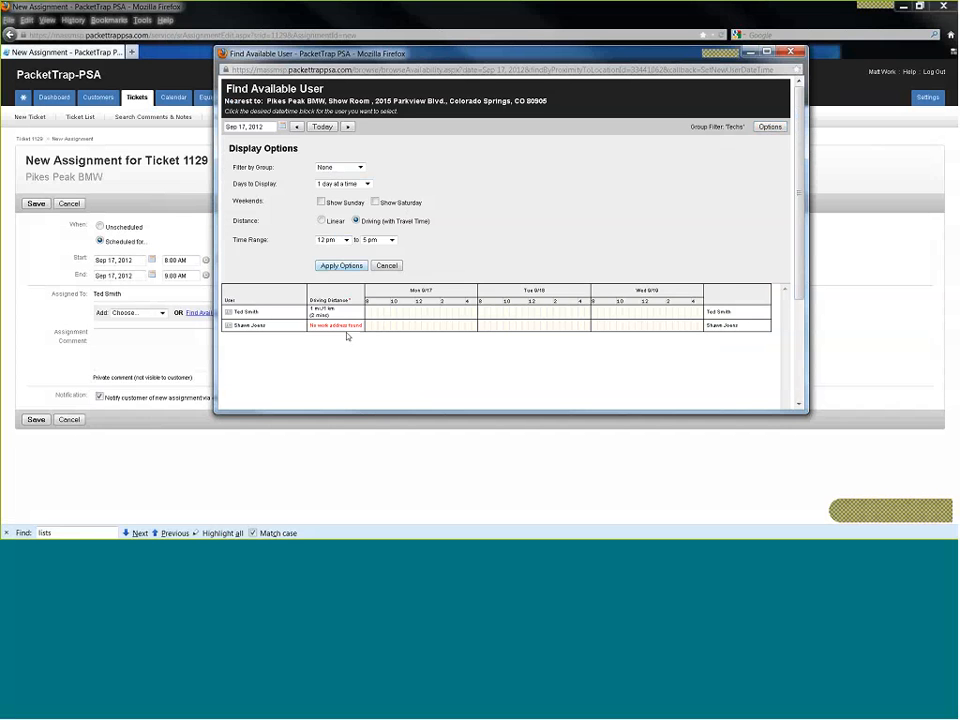
pyautogui.click(341, 266)
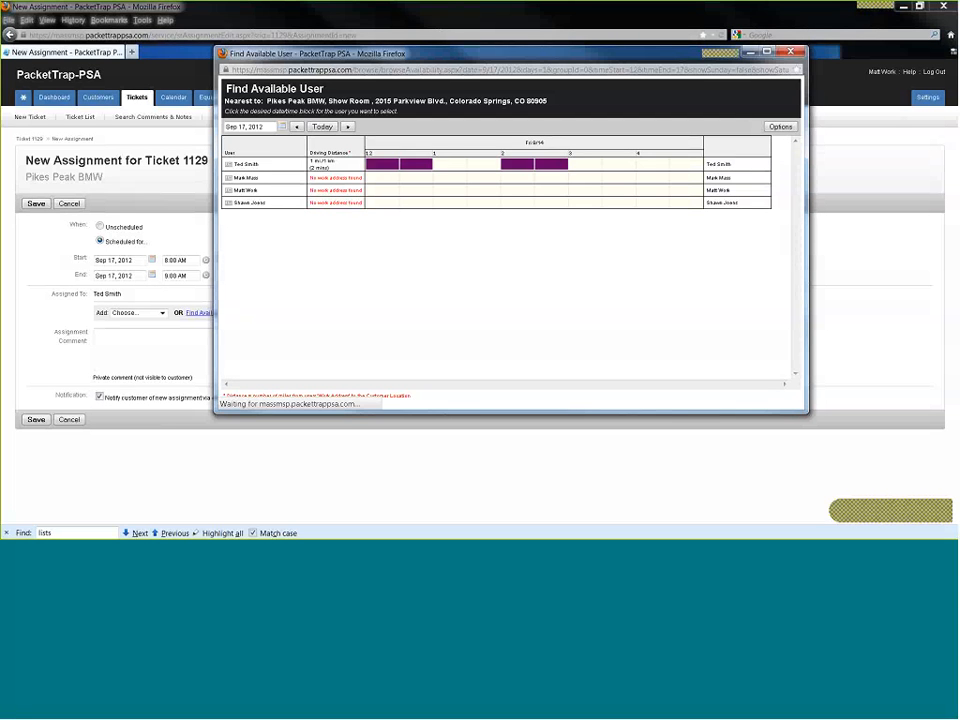
# Step: Schedule the technician nearest to the customer for Sep 14, 2012, 3:00 PM to 4:00 PM, and save the assignment
pyautogui.moveTo(816, 452); pyautogui.dragTo(857, 455)
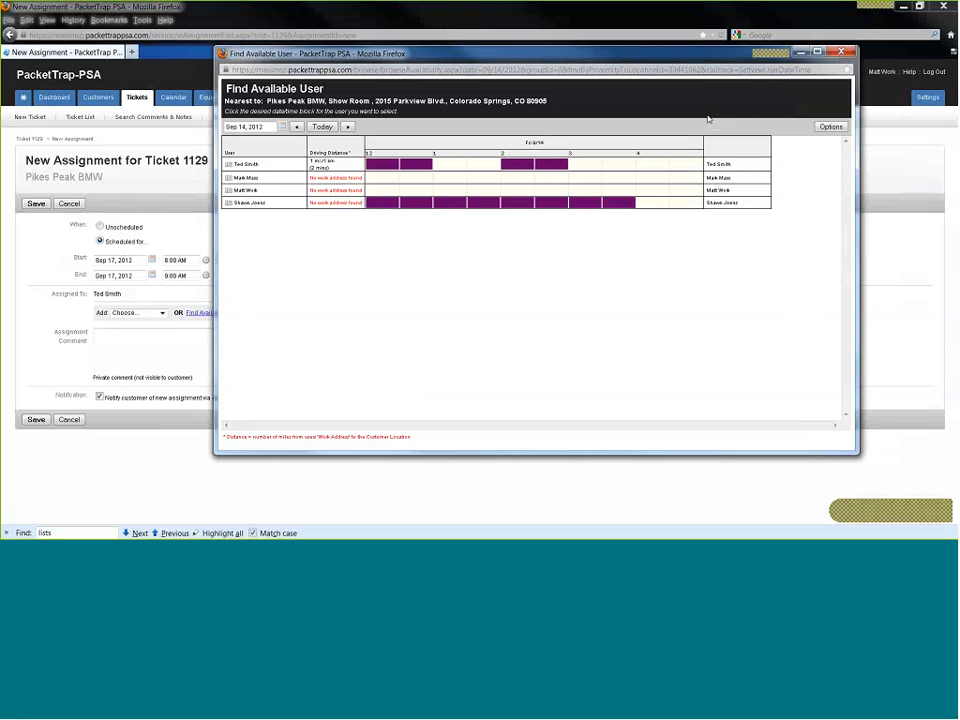
pyautogui.moveTo(635, 58); pyautogui.dragTo(619, 60)
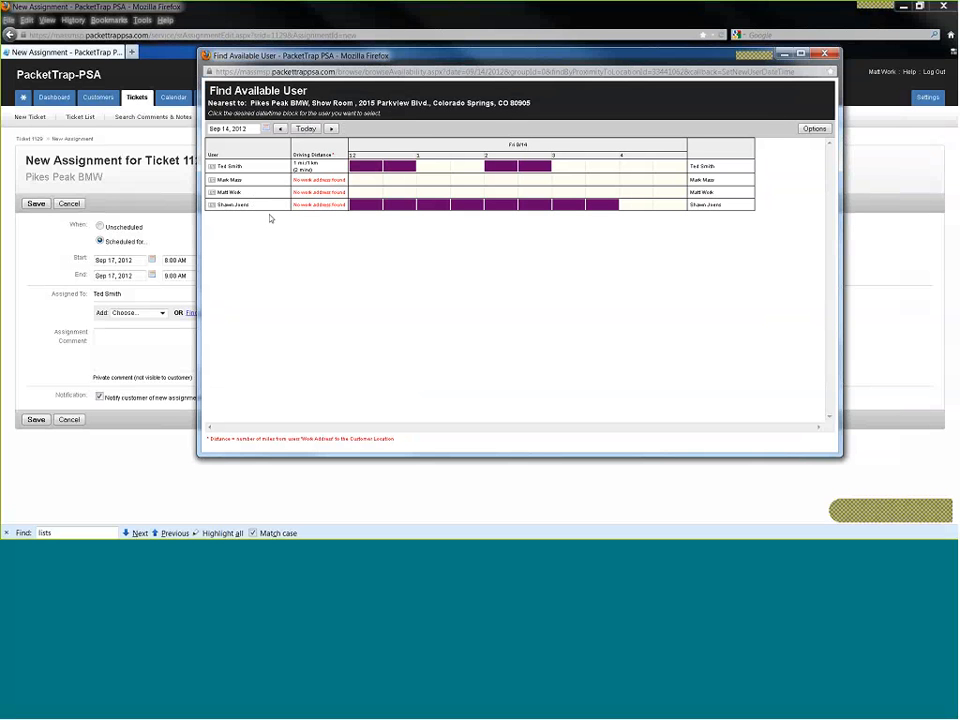
pyautogui.click(566, 172)
pyautogui.click(516, 257)
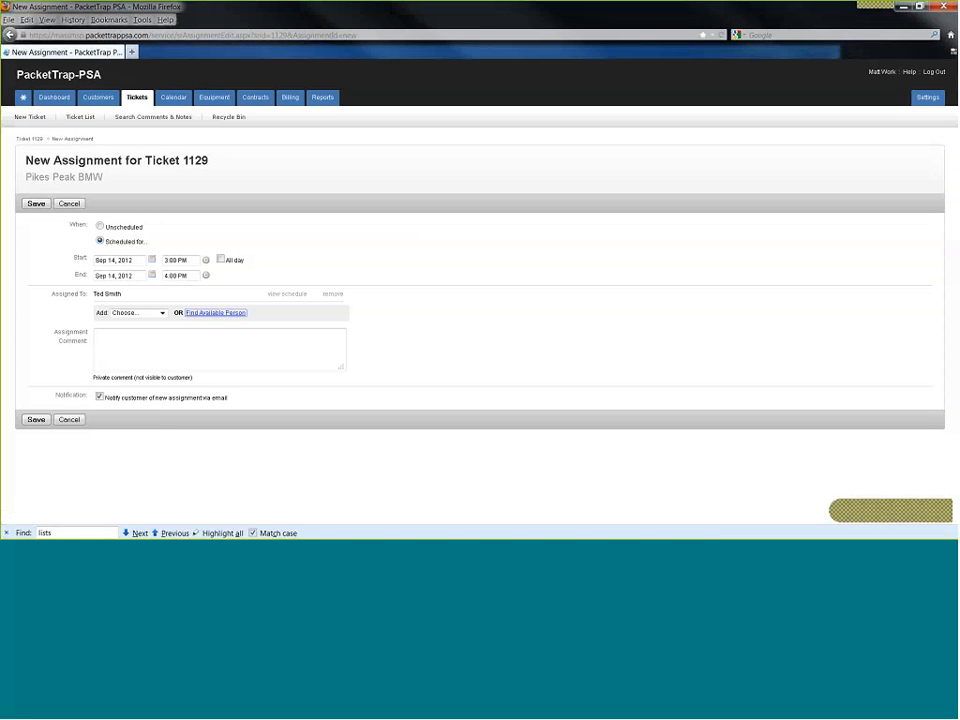
pyautogui.click(116, 352)
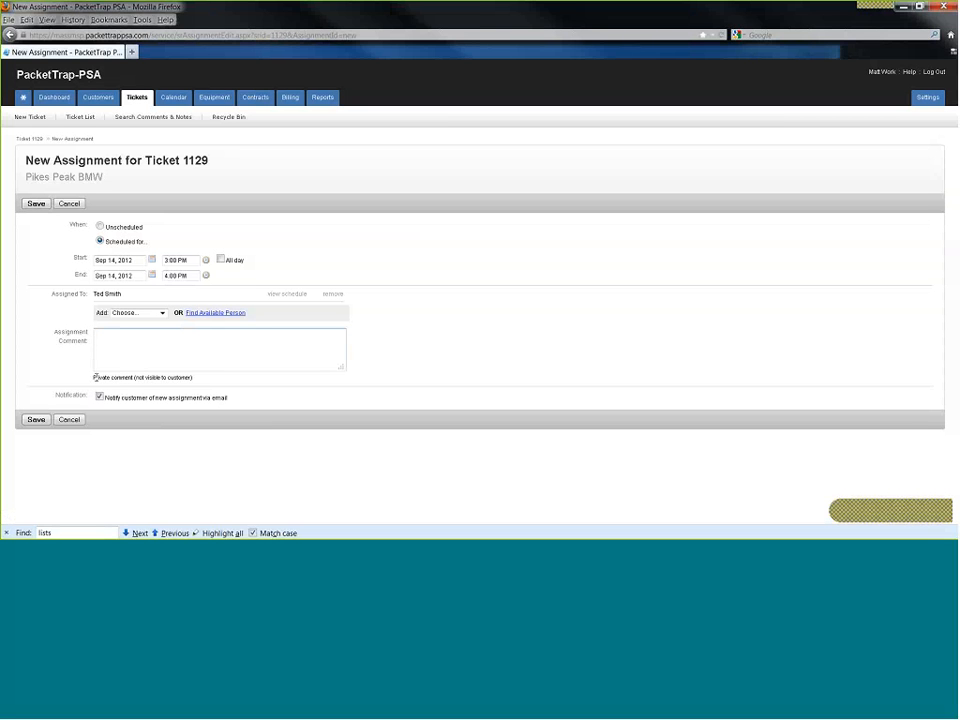
pyautogui.click(36, 419)
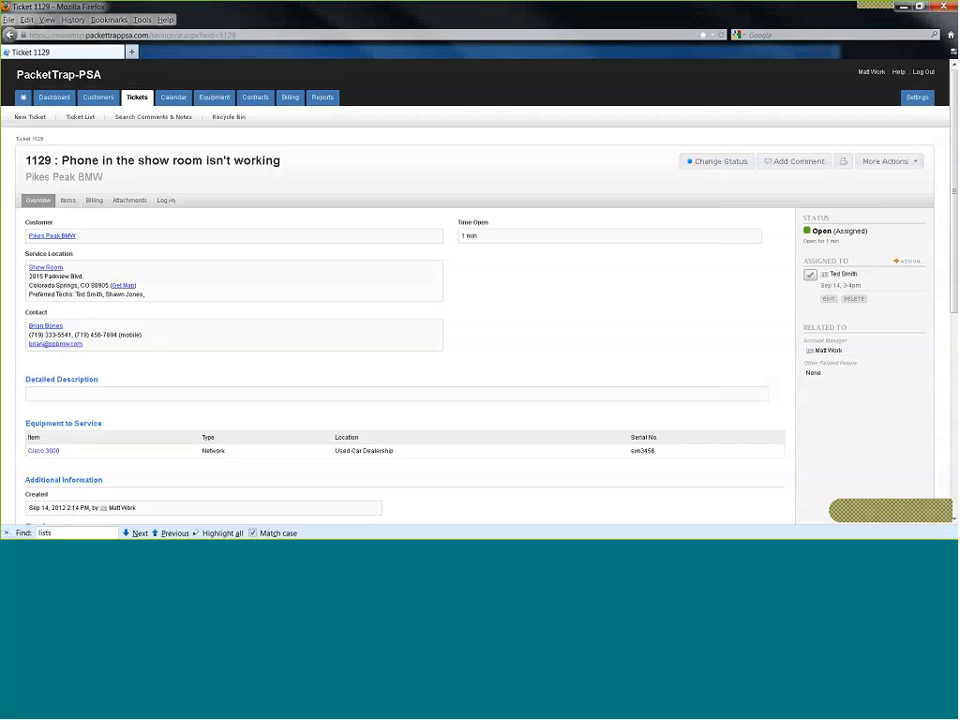
# Step: Check the status of the saved ticket and open the Service Dashboard to view recent activity
pyautogui.moveTo(812, 231); pyautogui.dragTo(868, 231)
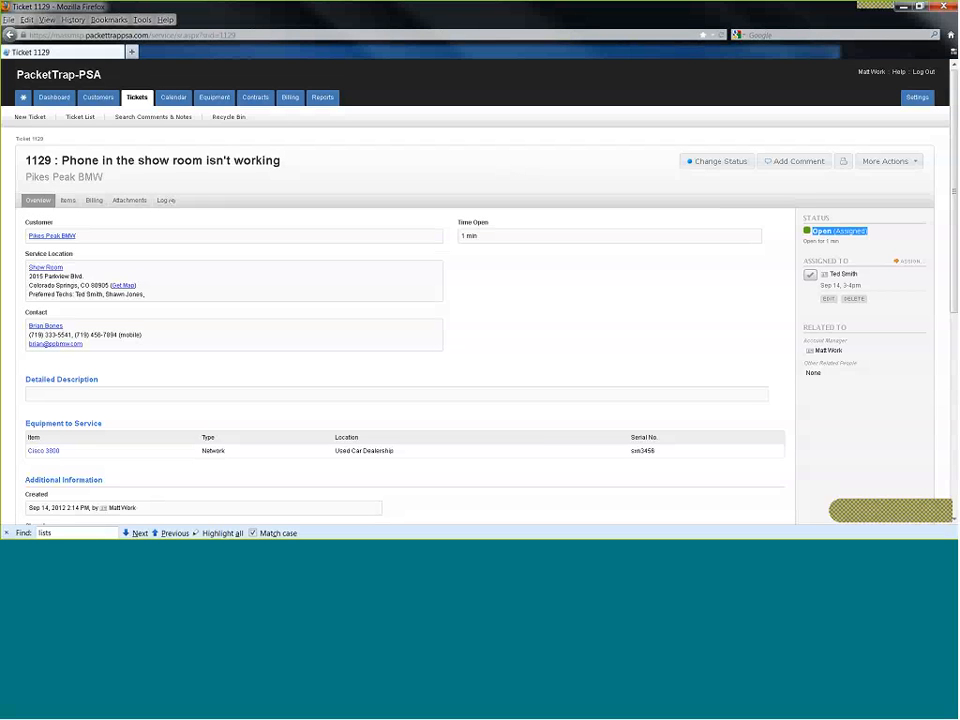
pyautogui.moveTo(60, 98)
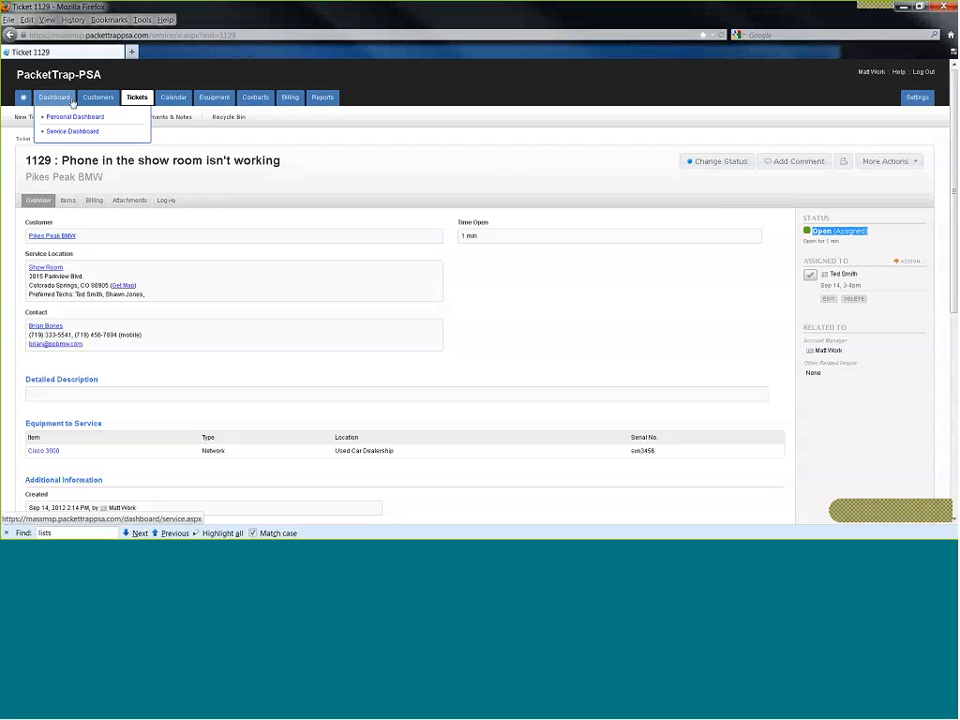
pyautogui.click(64, 131)
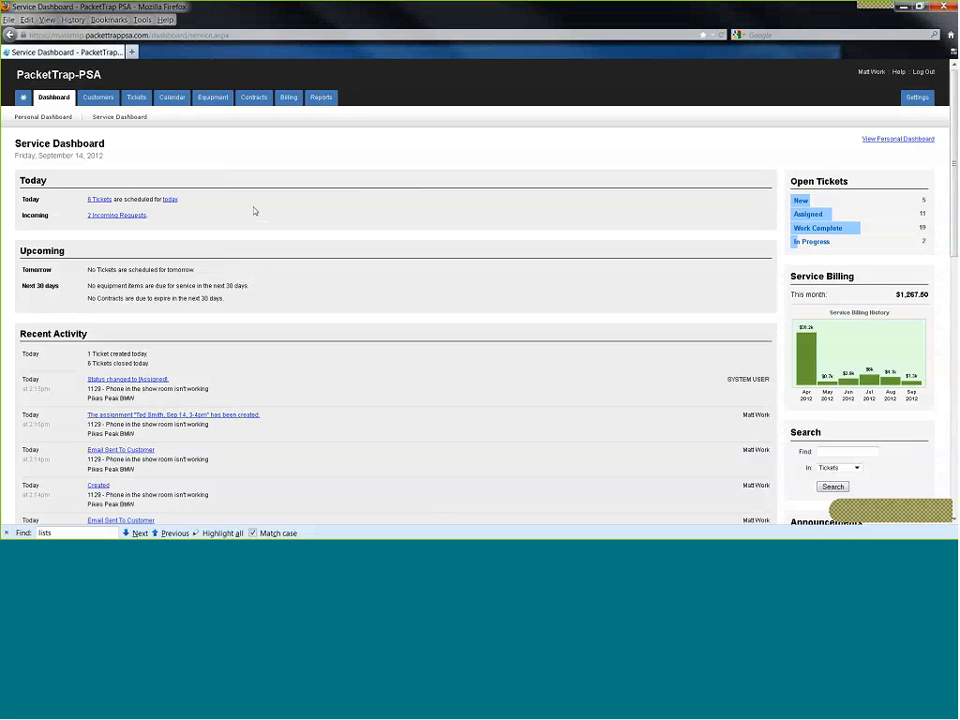
# Step: Examine the Recent Activity entries on the Service Dashboard for today's ticket and assignment changes
pyautogui.scroll(-1, 253, 219)
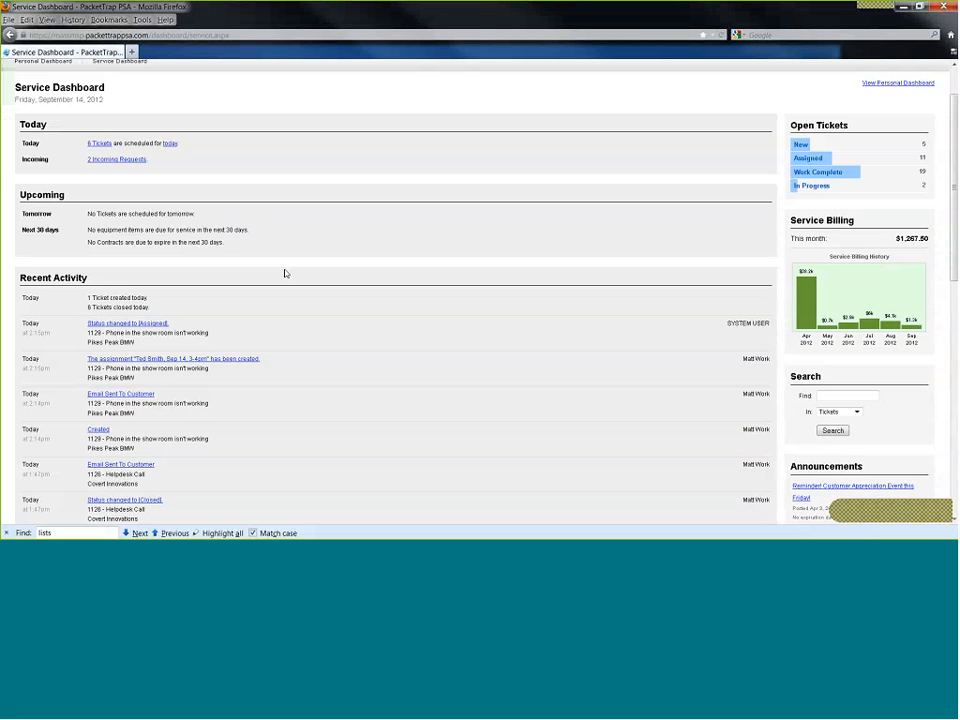
pyautogui.scroll(-1, 284, 273)
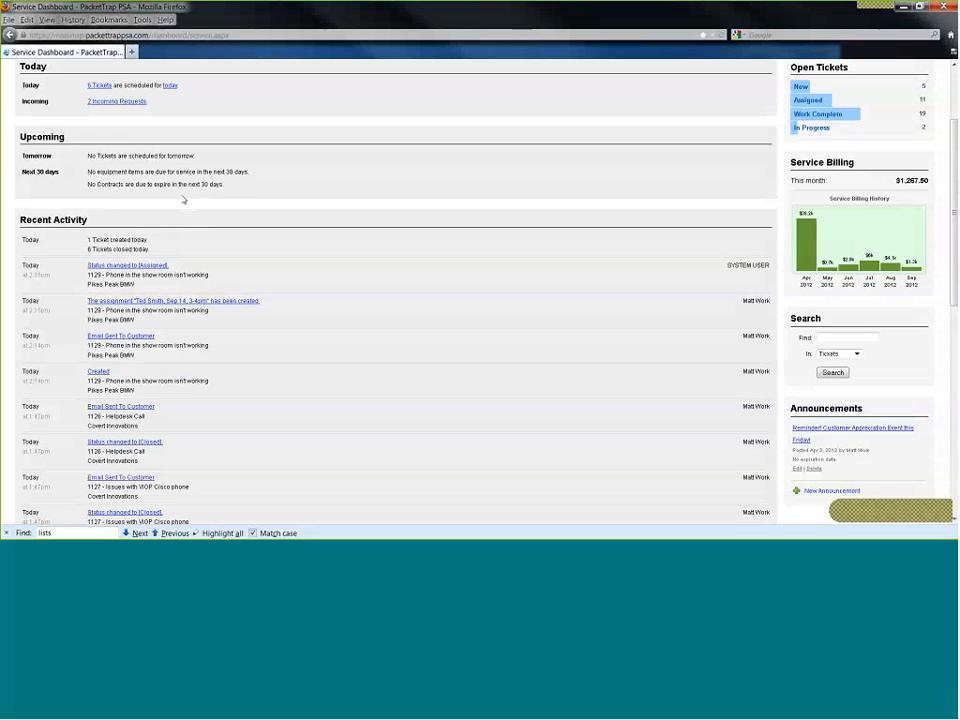
pyautogui.scroll(-2, 365, 243)
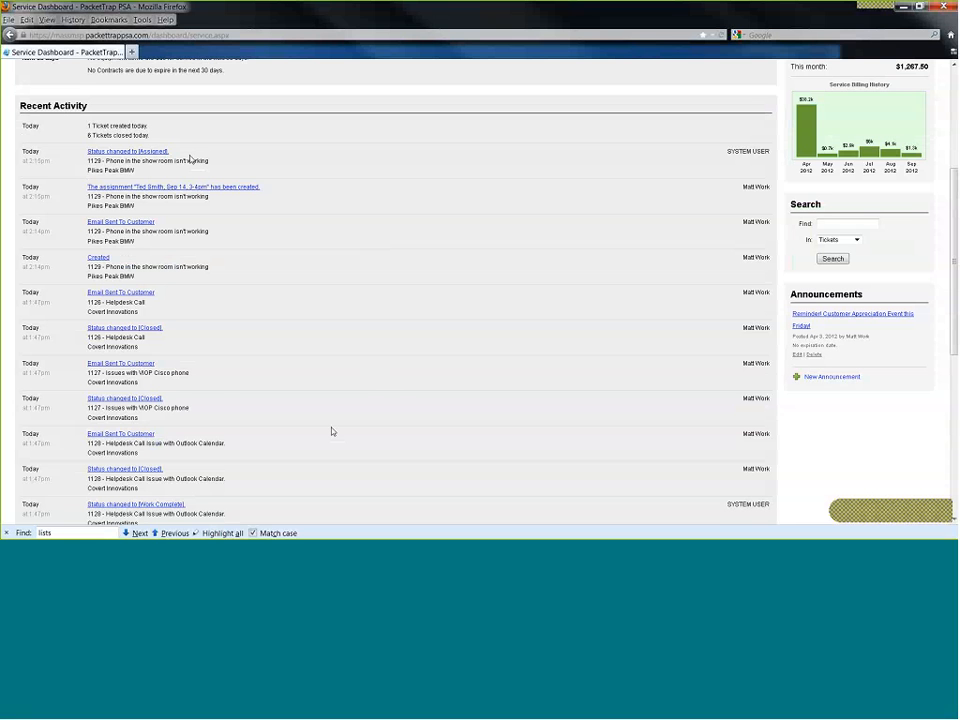
pyautogui.scroll(-3, 339, 410)
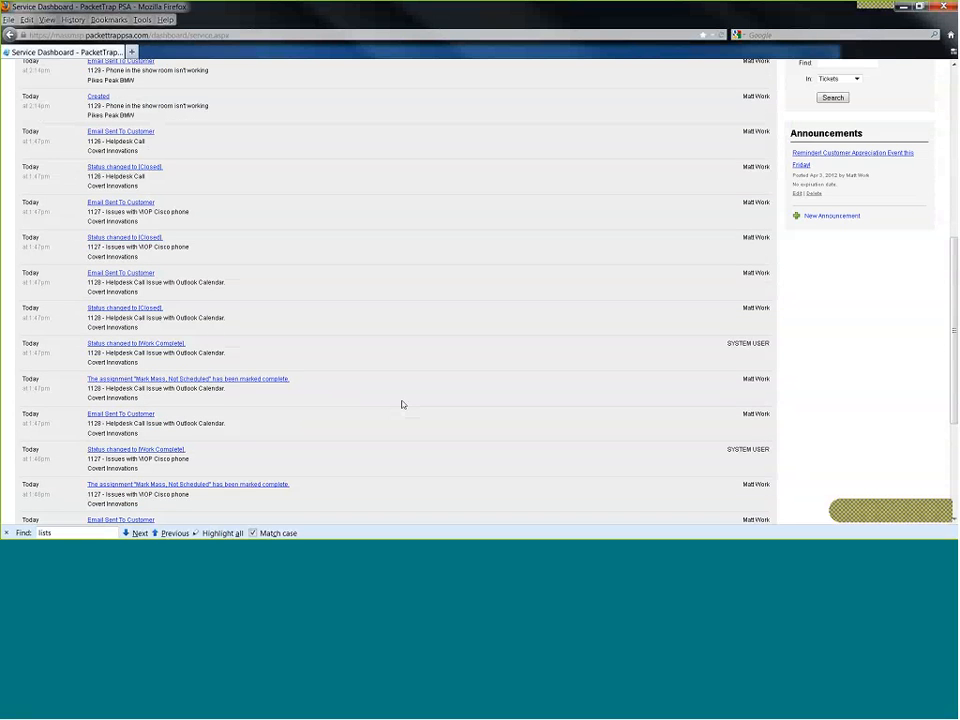
pyautogui.scroll(-1, 395, 405)
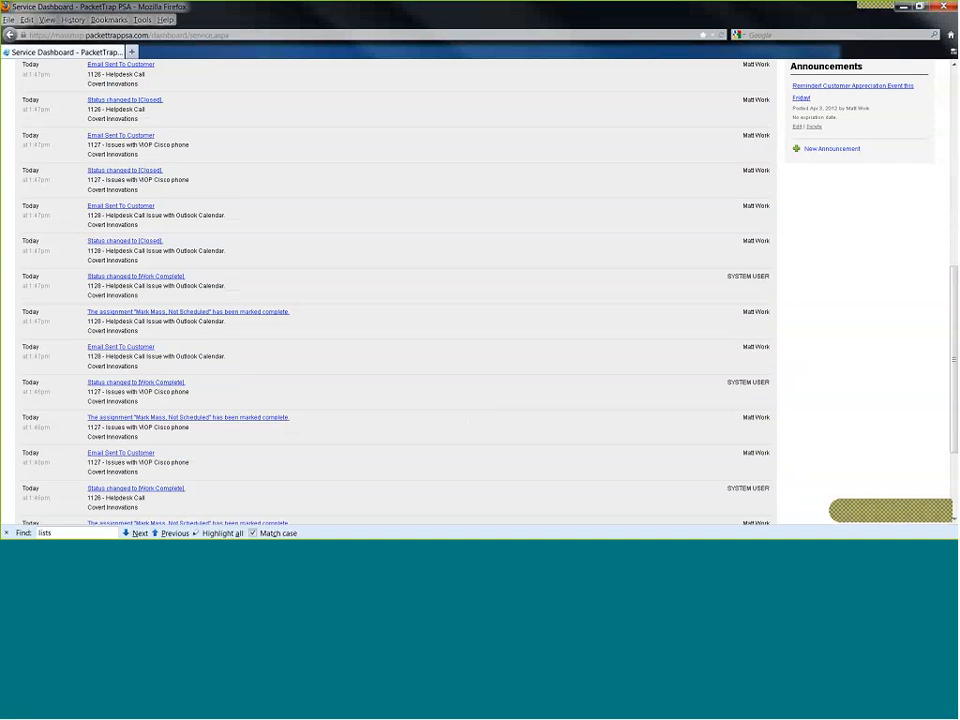
pyautogui.scroll(8, 438, 448)
pyautogui.scroll(2, 438, 448)
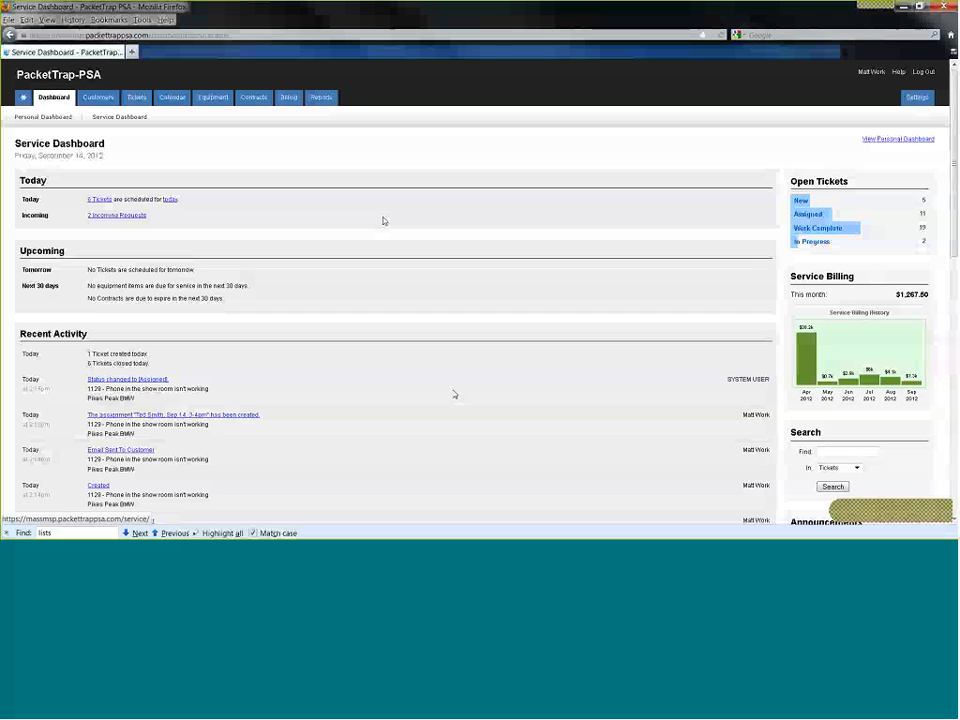
# Step: Open the ticket list and filter the open tickets to those scheduled for Today Only
pyautogui.click(137, 97)
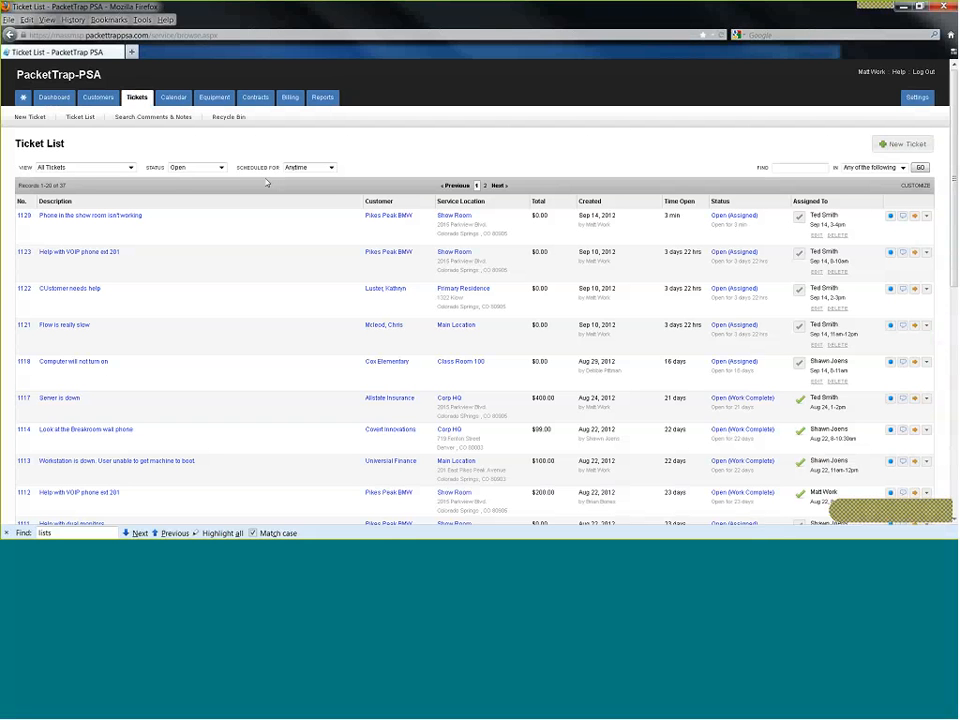
pyautogui.click(296, 172)
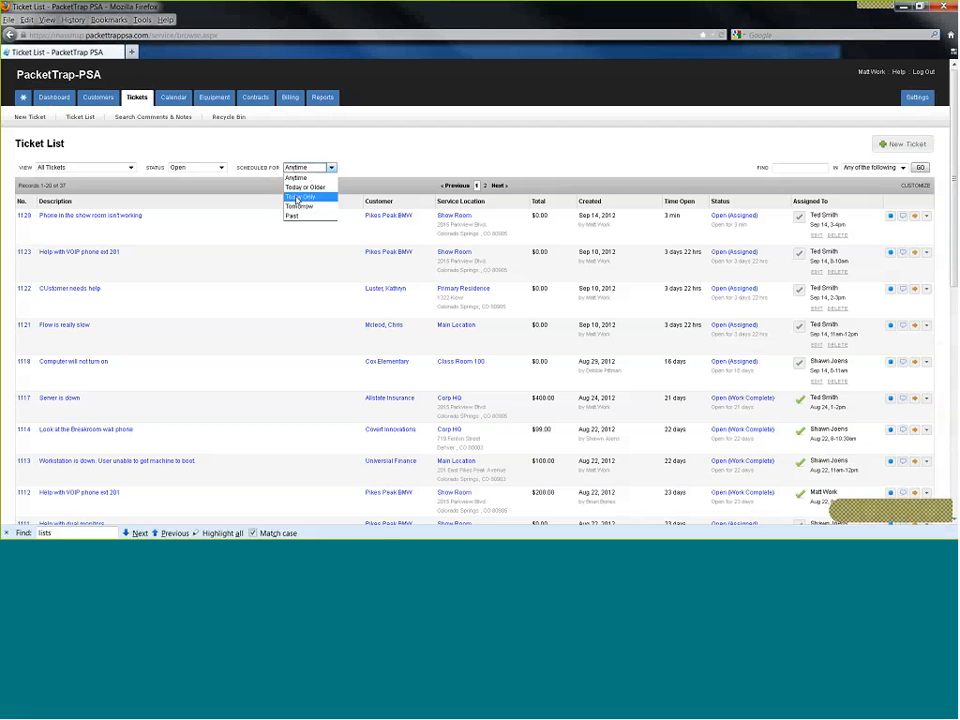
pyautogui.click(297, 197)
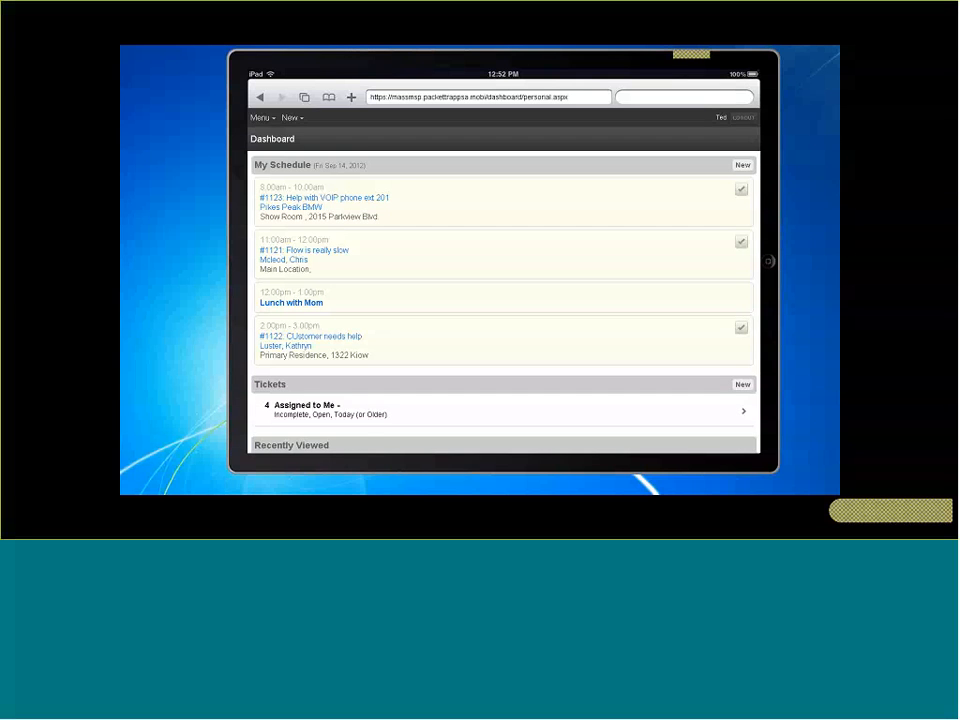
# Step: Review the technician's mobile dashboard, including the day's schedule, the assigned tickets and the recently viewed records
pyautogui.scroll(-2, 375, 306)
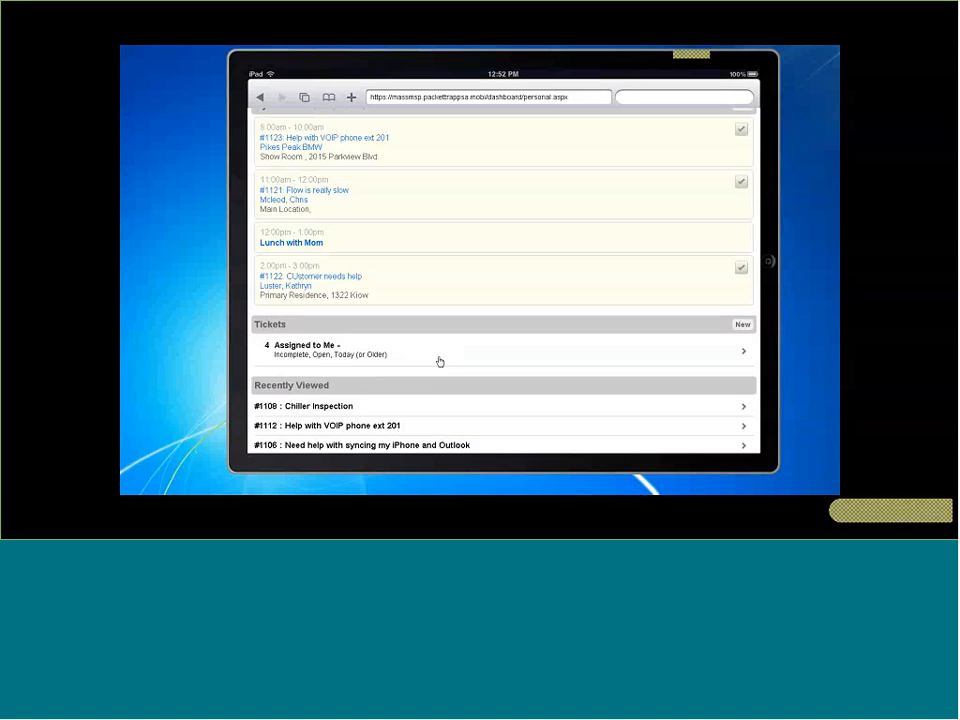
pyautogui.scroll(-3, 316, 370)
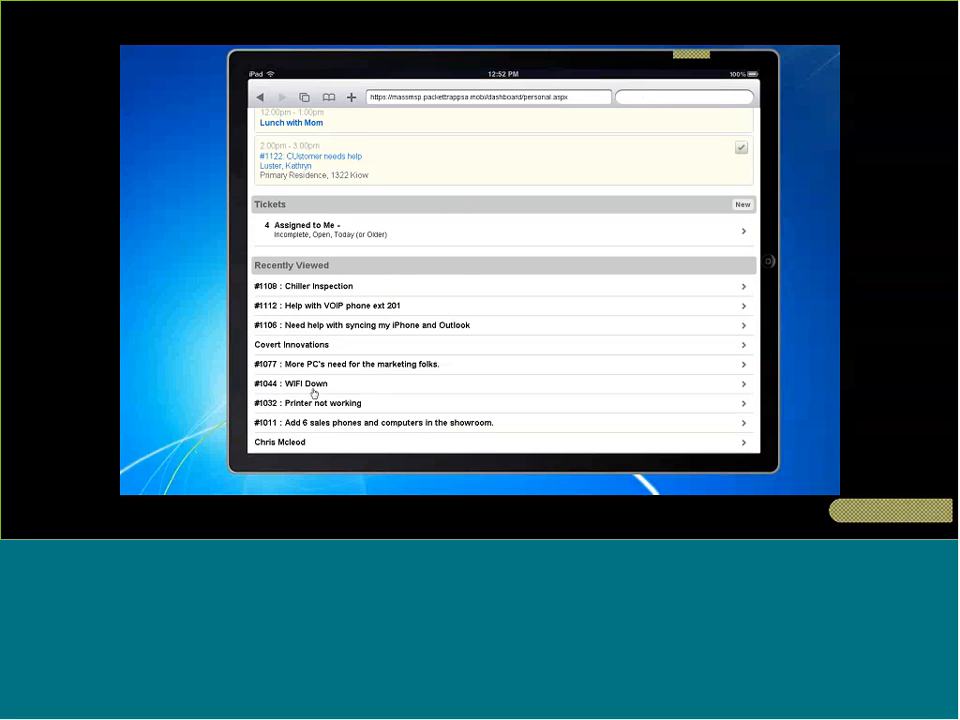
pyautogui.scroll(-1, 315, 400)
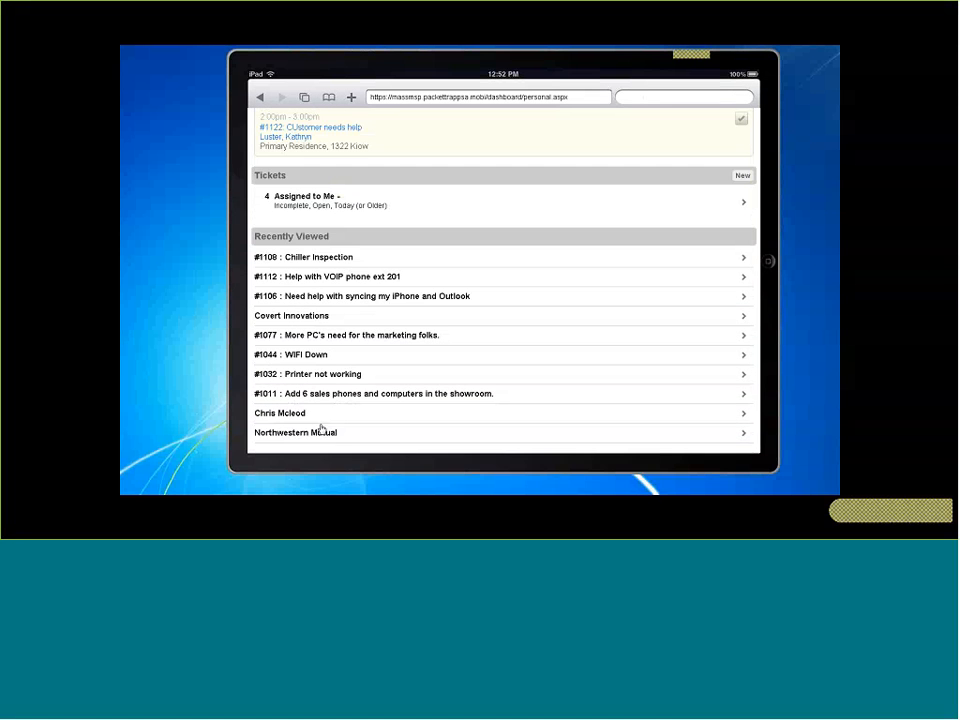
pyautogui.scroll(5, 321, 430)
pyautogui.scroll(1, 321, 432)
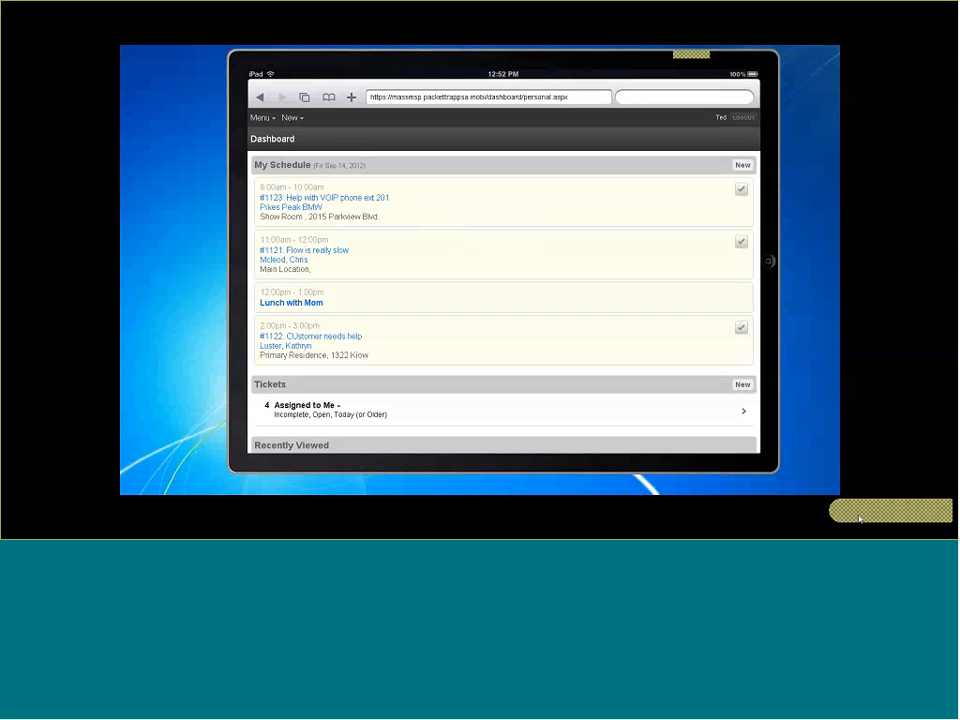
# Step: Complete the 8-10am assignment of ticket 1123 with a labor item of 2 hrs 15 mins, commented "What happend on site and I,m done."
pyautogui.click(741, 189)
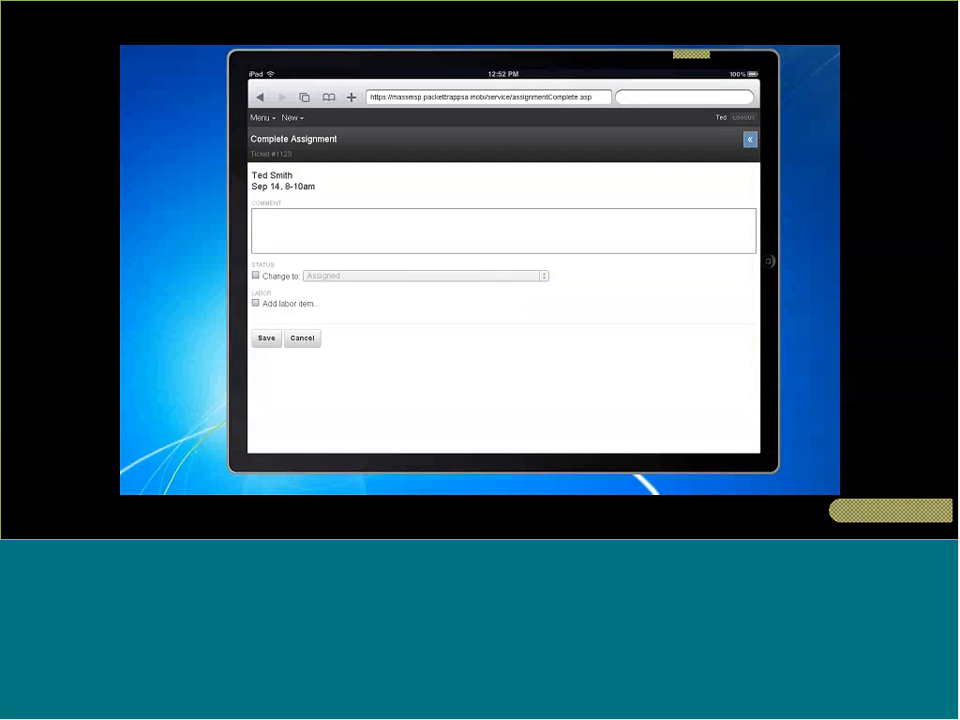
pyautogui.click(255, 303)
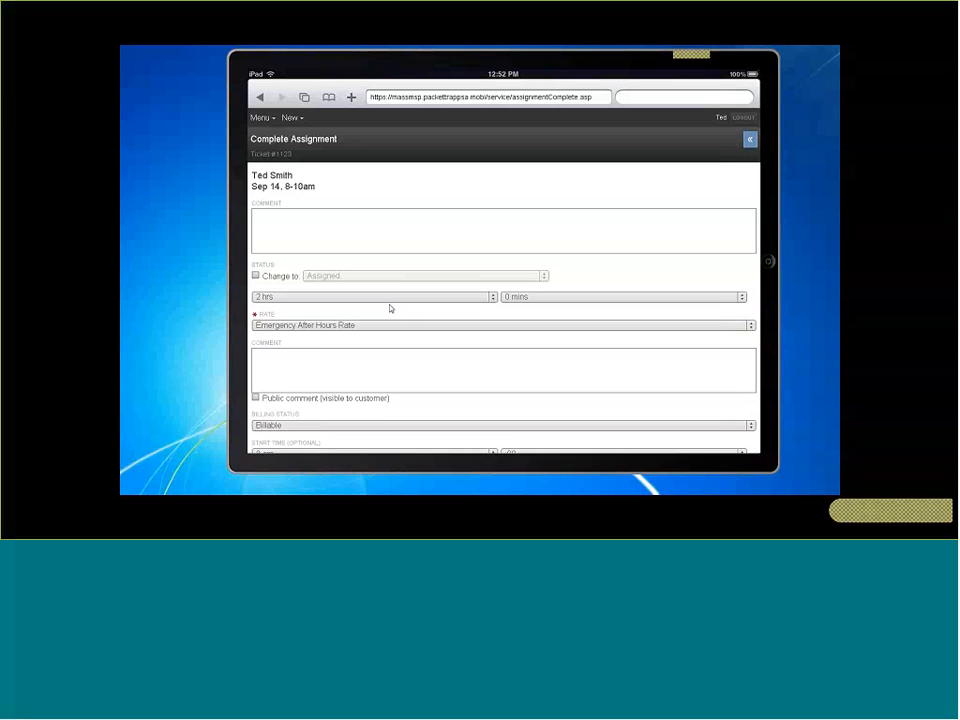
pyautogui.scroll(-3, 390, 309)
pyautogui.click(257, 296)
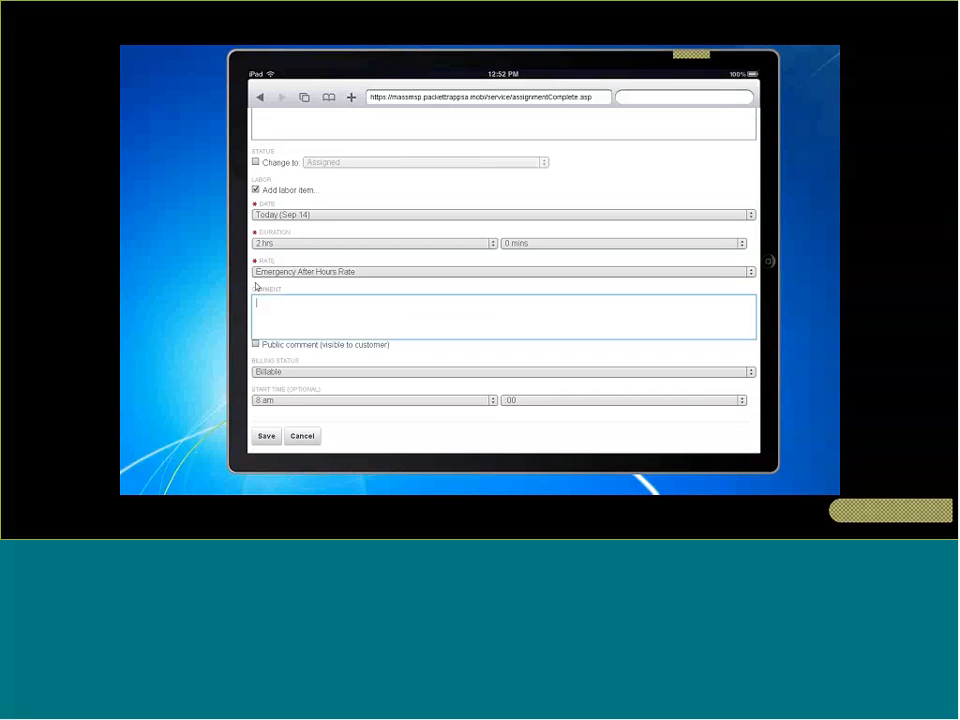
pyautogui.write("What happend on site and I'm done.")
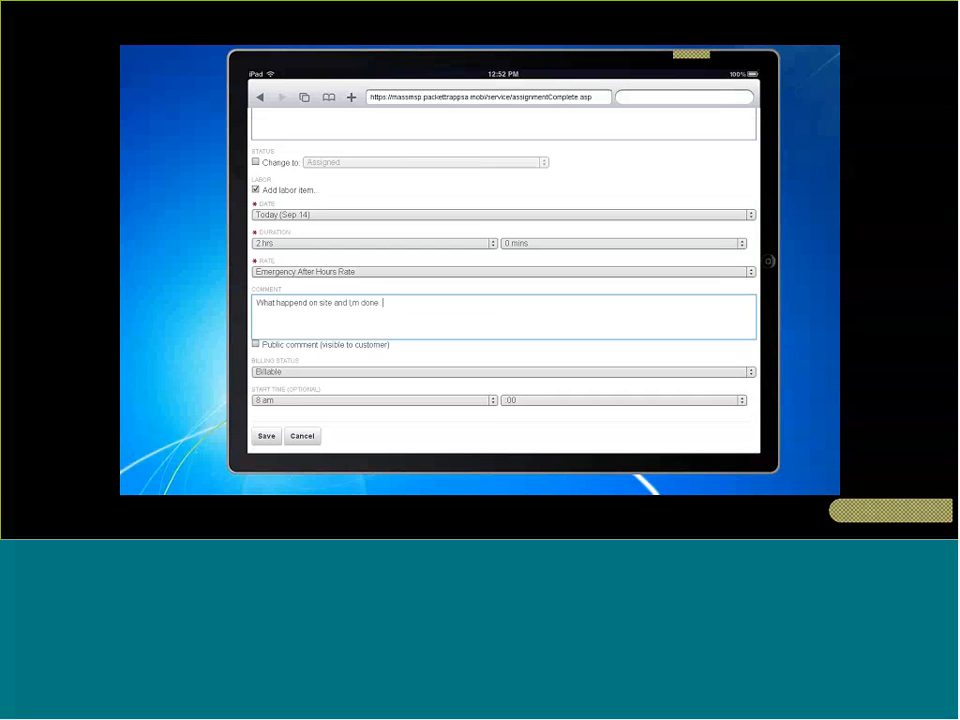
pyautogui.click(508, 244)
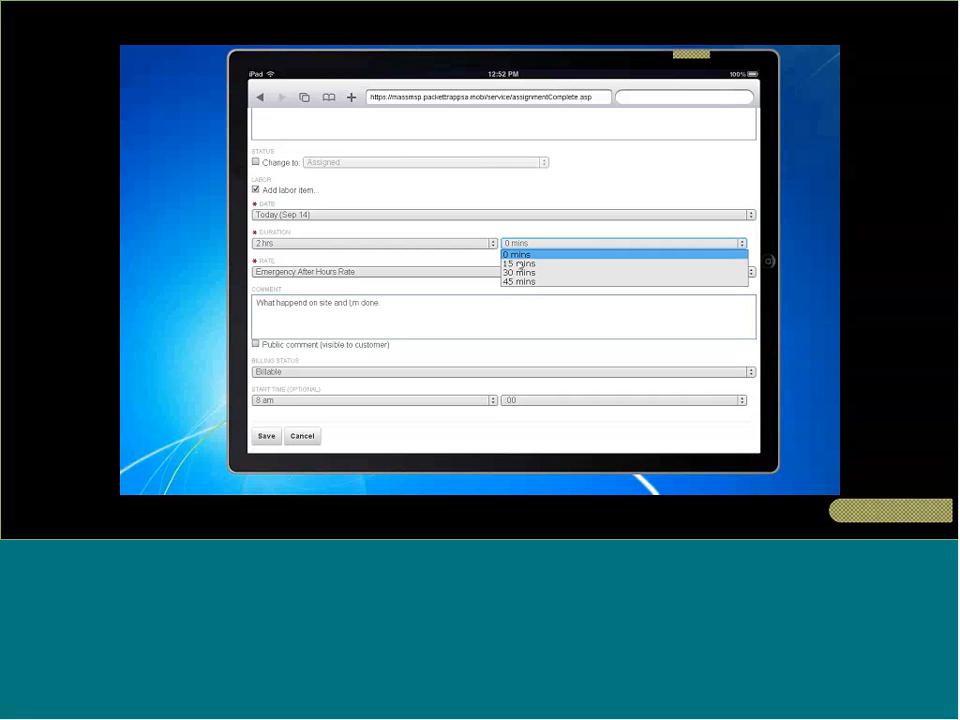
pyautogui.click(519, 264)
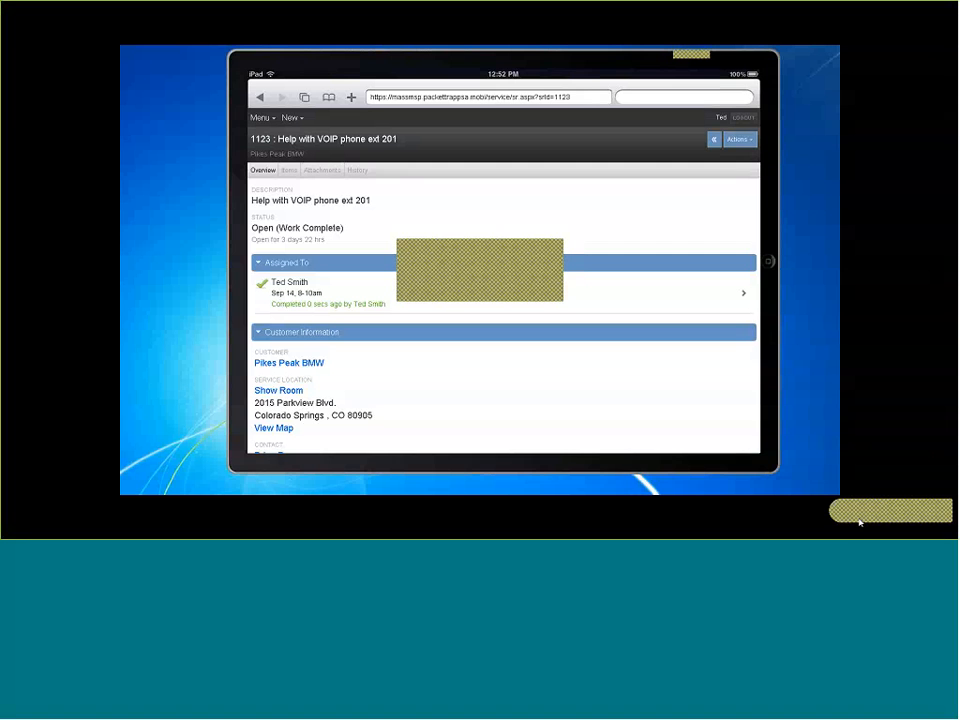
# Step: Open the Pikes Peak BMW record from the ticket and view its location map, notes and ticket history
pyautogui.click(277, 154)
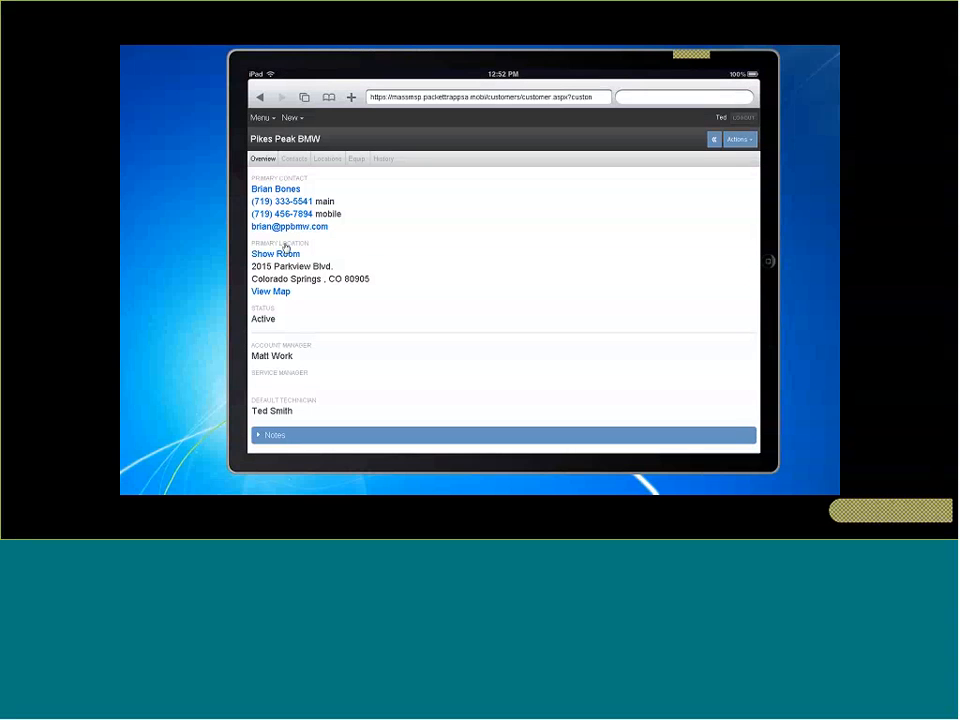
pyautogui.click(272, 292)
pyautogui.scroll(-2, 532, 368)
pyautogui.click(256, 407)
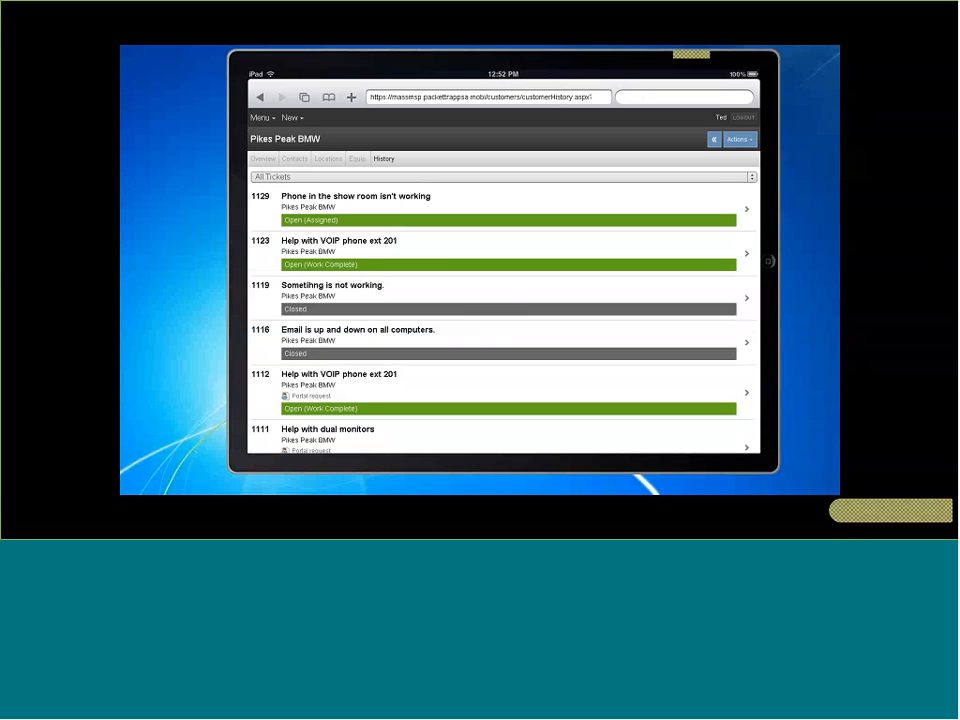
# Step: Review the customer's Cisco 3800 equipment record and the technician's calendar for Friday, Sep 14, 2012
pyautogui.click(355, 160)
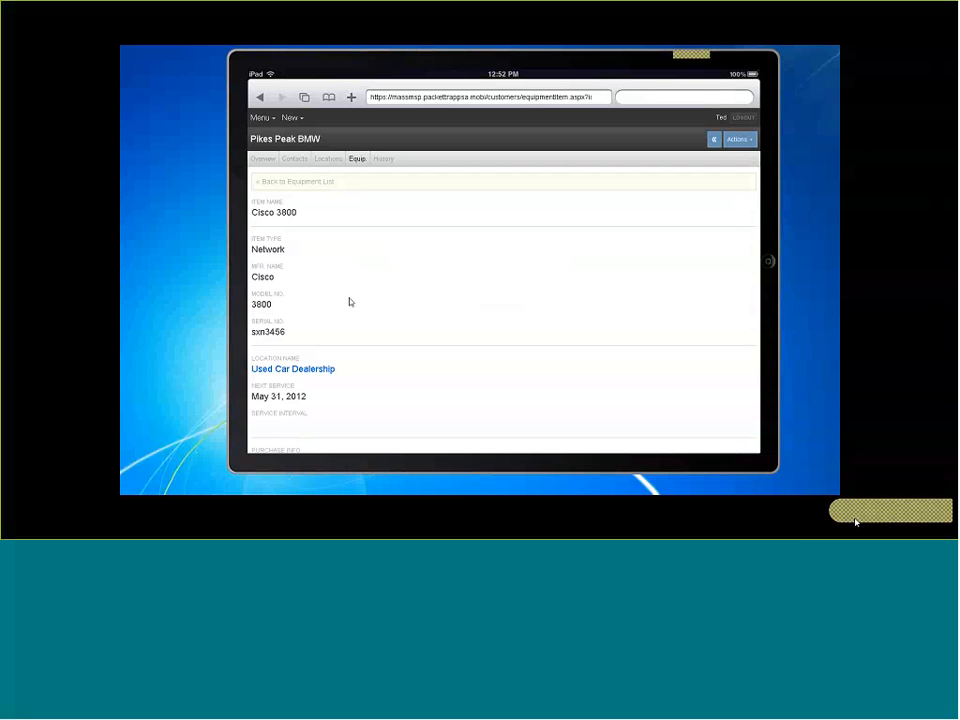
pyautogui.scroll(-2, 351, 302)
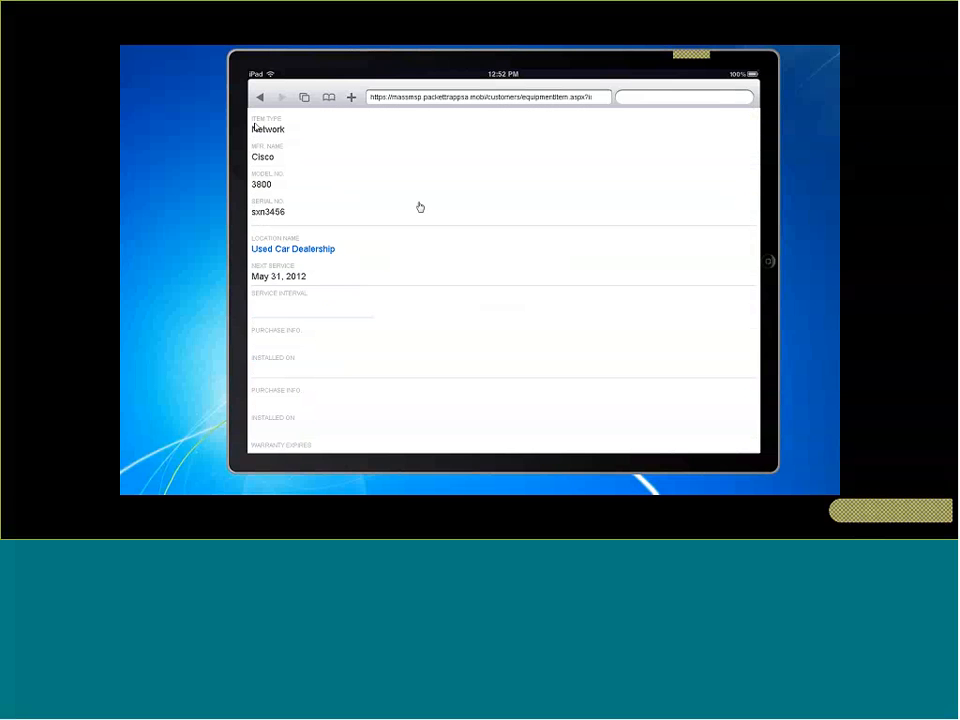
pyautogui.scroll(-1, 392, 274)
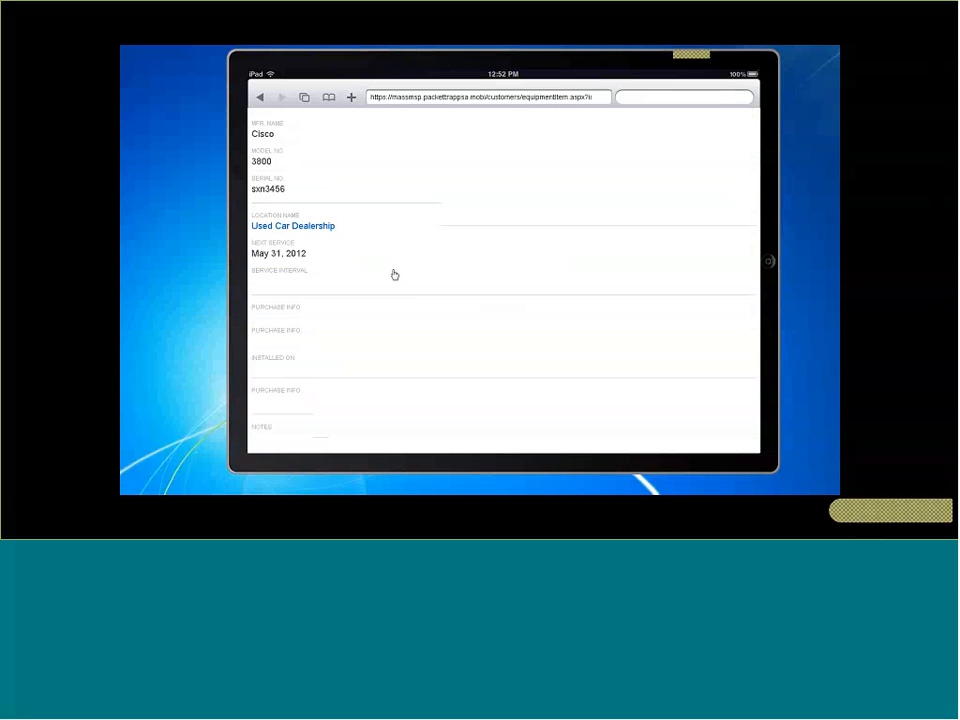
pyautogui.scroll(3, 393, 274)
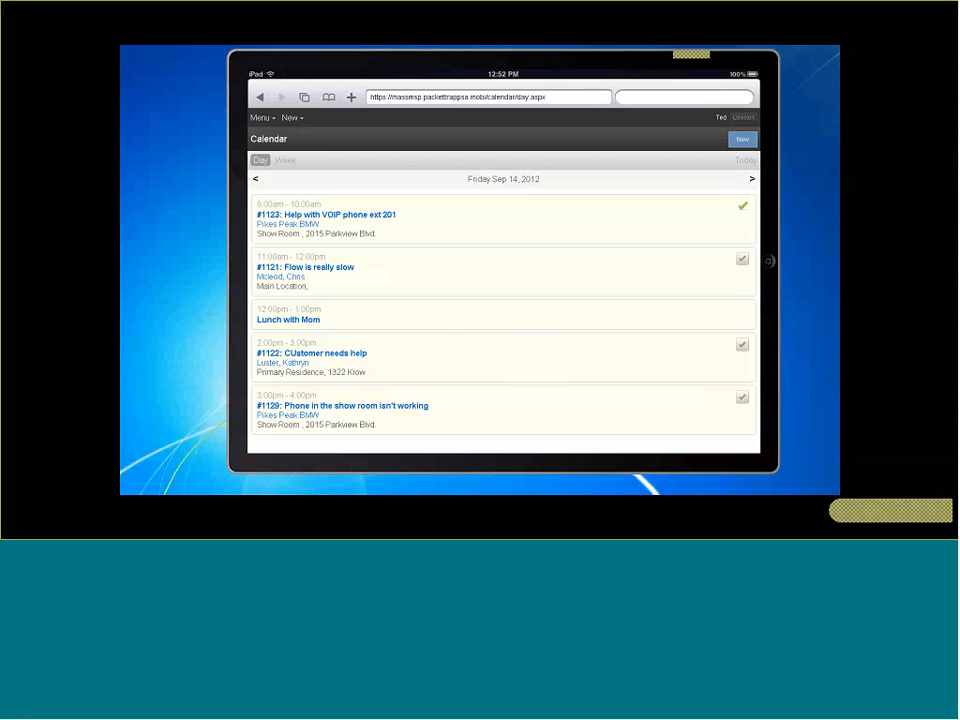
pyautogui.click(449, 315)
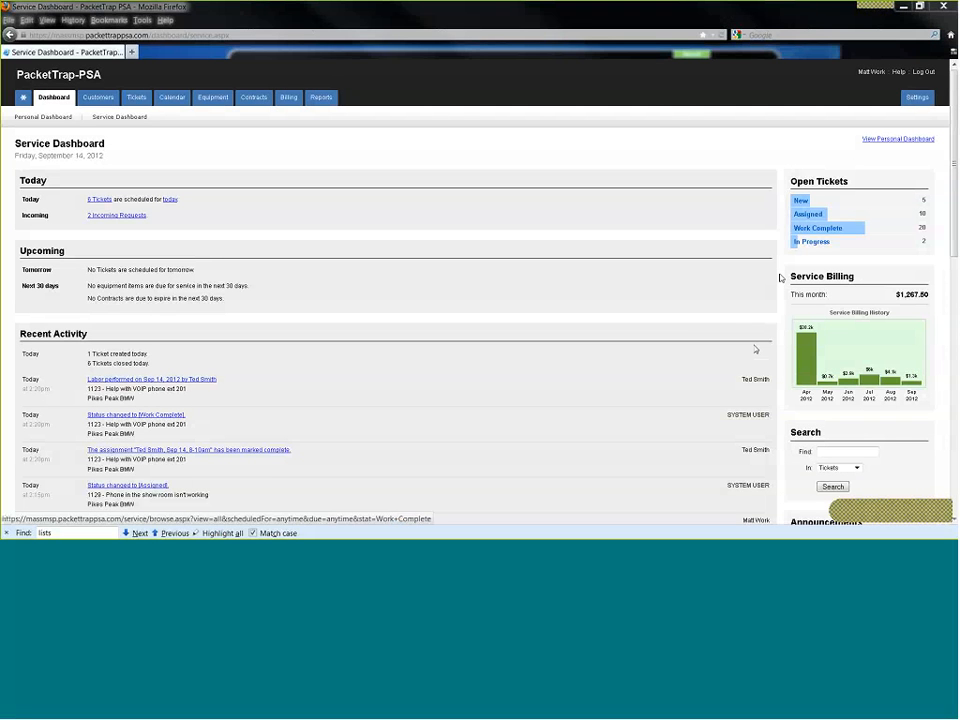
# Step: List the Work Complete tickets from the Service Dashboard and review the log entries and recent items of ticket 1123
pyautogui.click(797, 232)
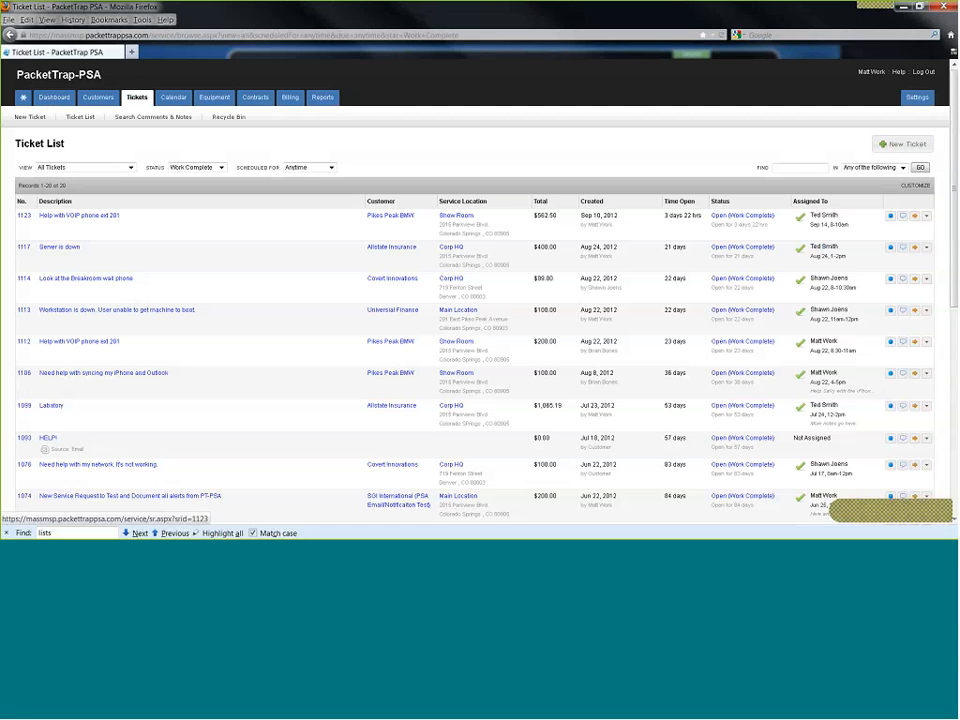
pyautogui.click(79, 215)
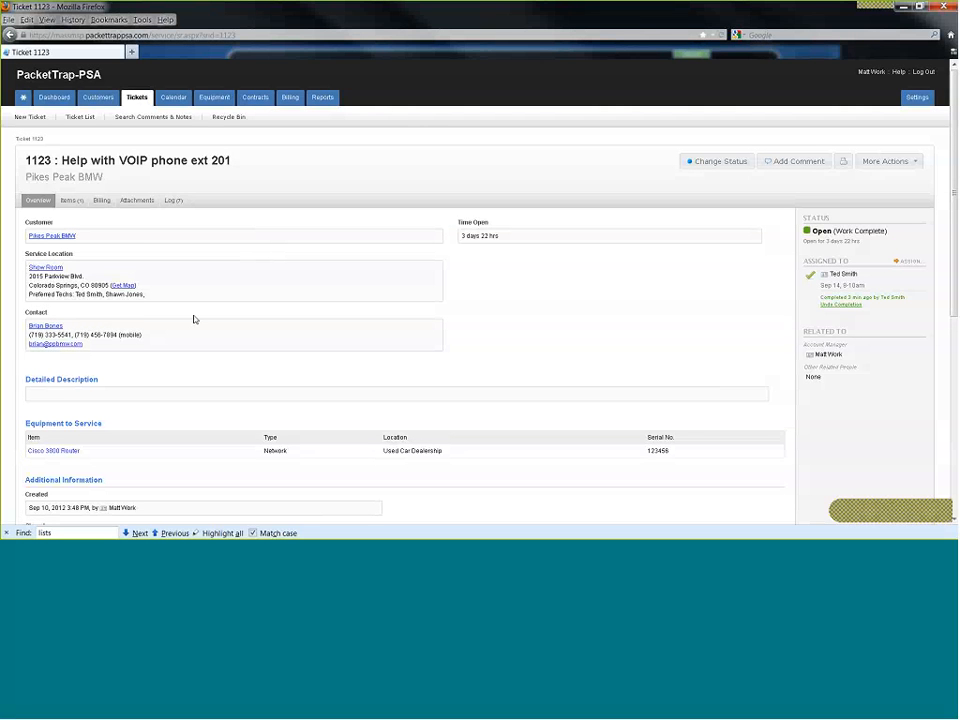
pyautogui.scroll(-1, 194, 321)
pyautogui.scroll(-2, 194, 321)
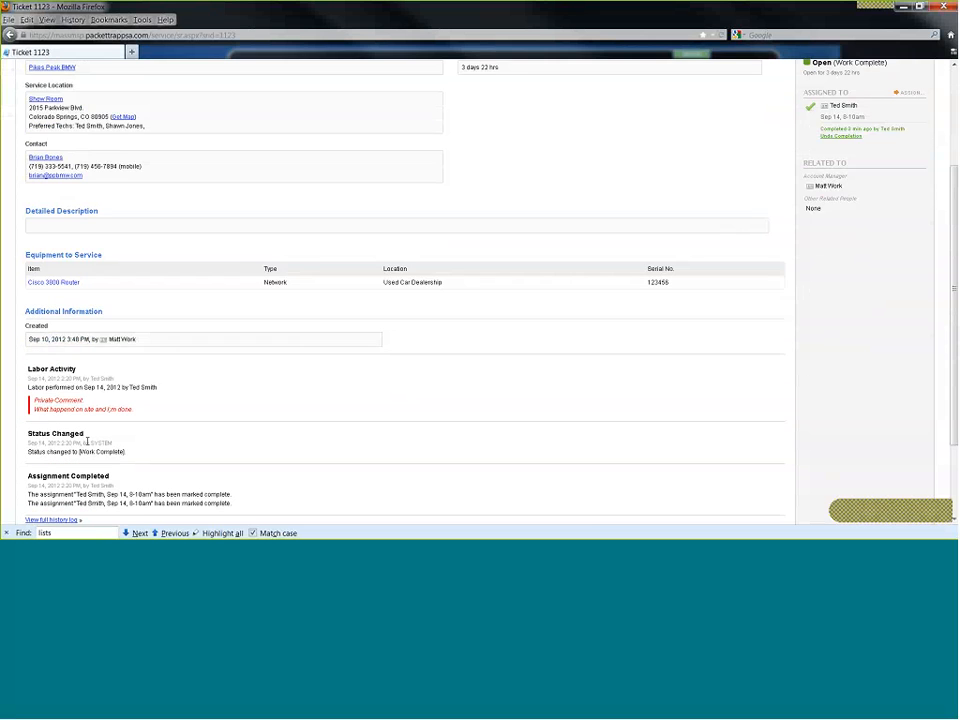
pyautogui.scroll(-1, 140, 398)
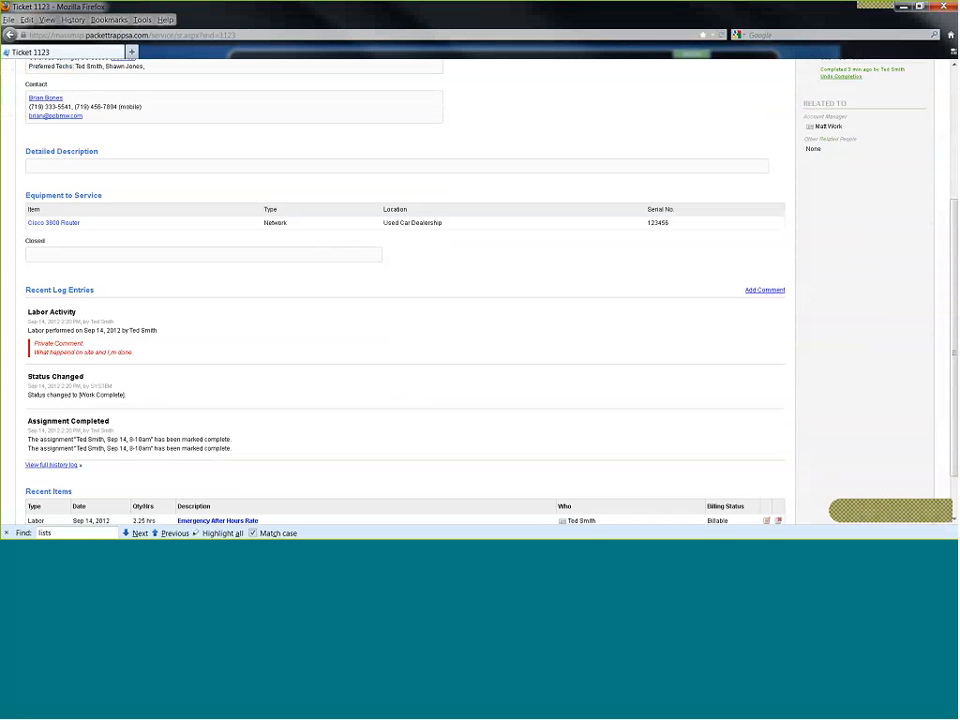
pyautogui.scroll(-2, 147, 395)
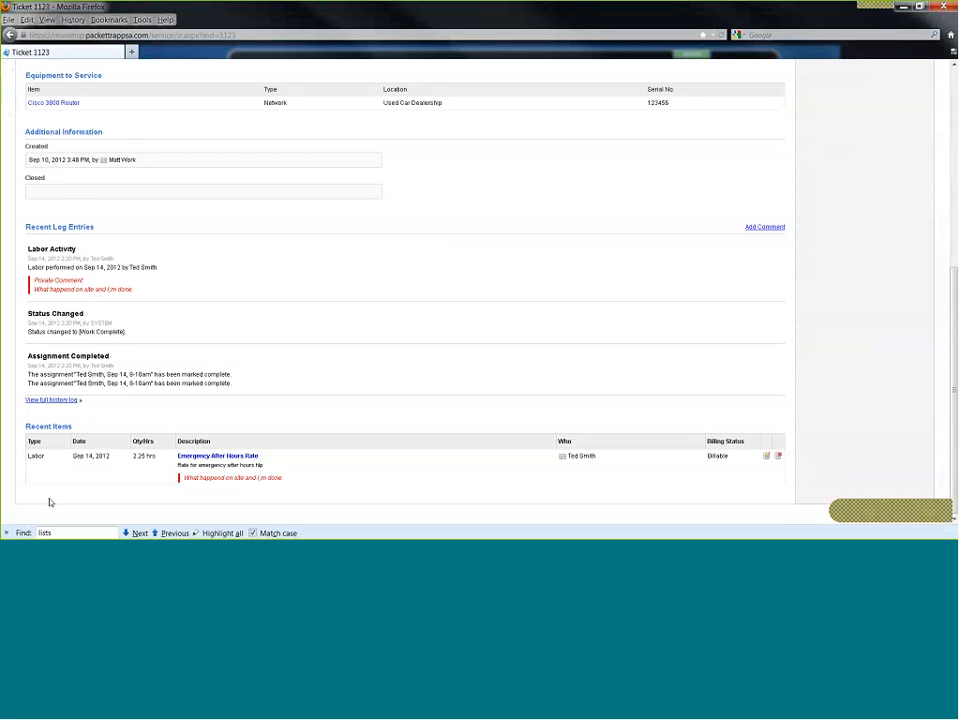
pyautogui.scroll(5, 50, 502)
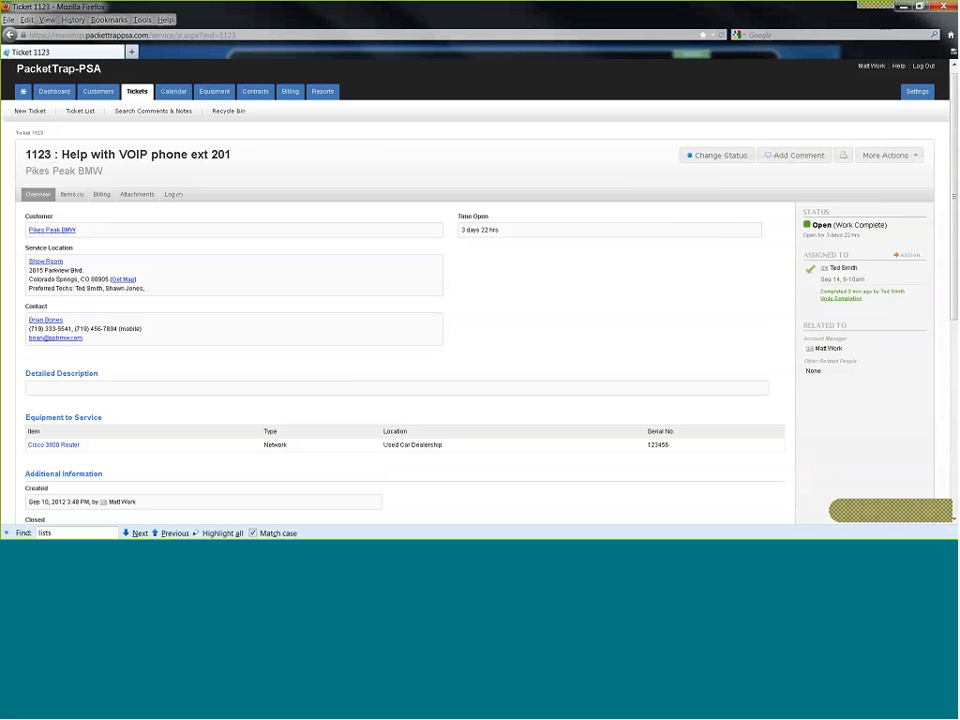
# Step: Correct the ticket's labor item comment to "What happen on site and I'm done.", make it visible to the customer, and save
pyautogui.click(71, 194)
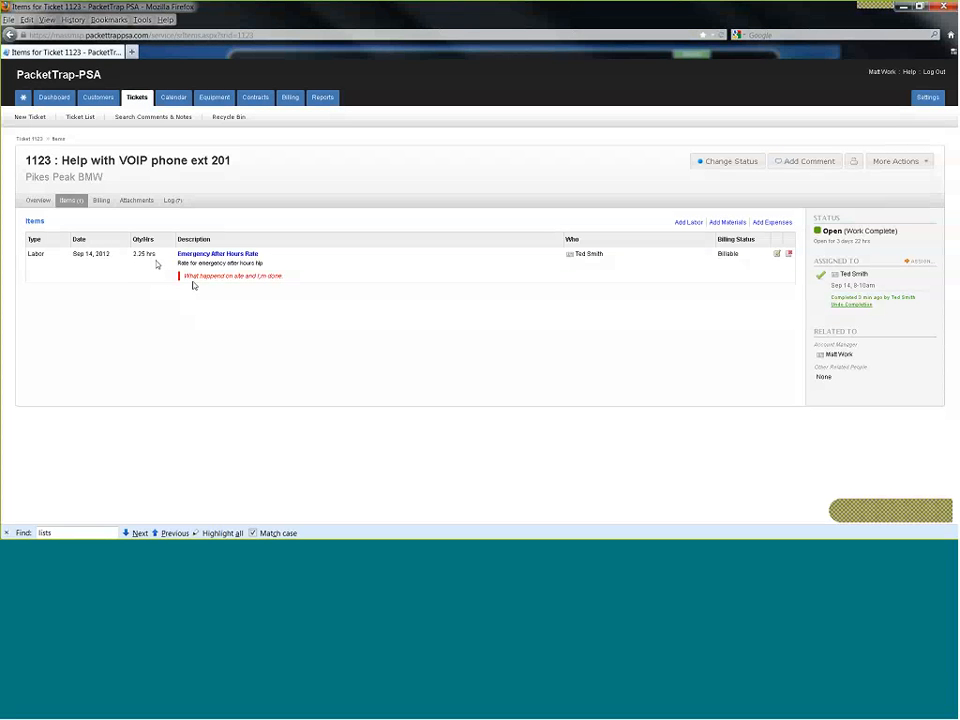
pyautogui.click(779, 256)
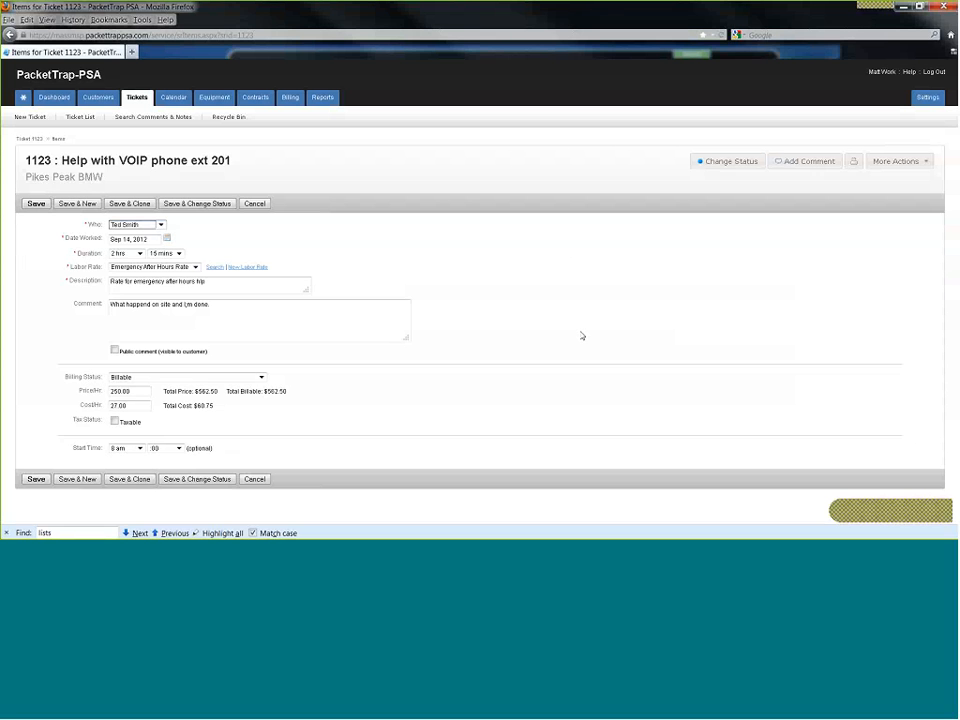
pyautogui.click(189, 308)
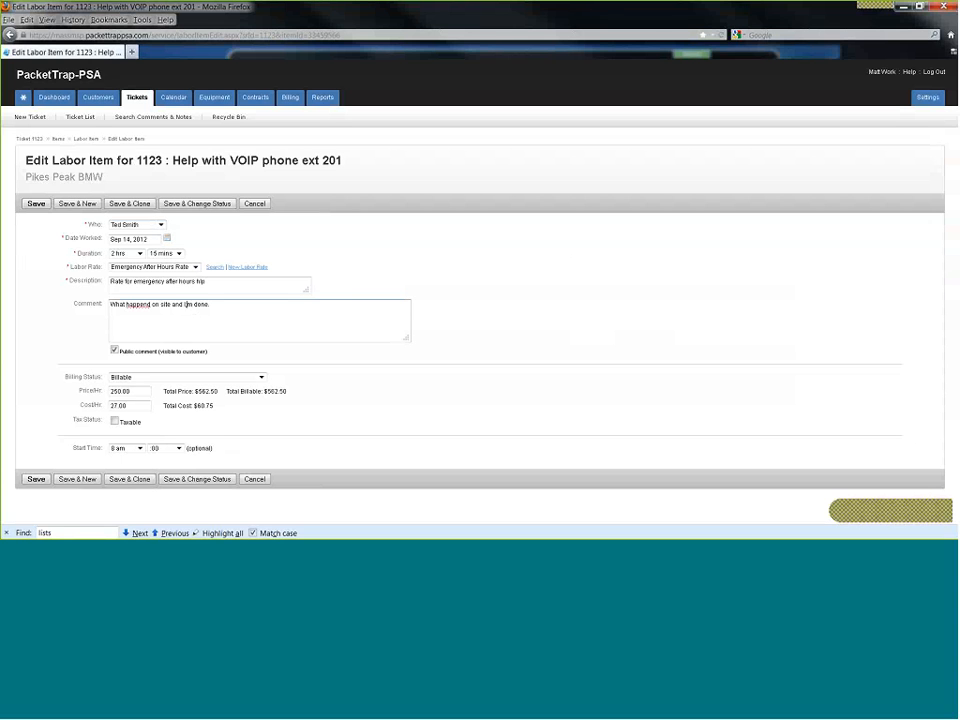
pyautogui.rightClick(144, 304)
pyautogui.click(165, 314)
pyautogui.click(53, 479)
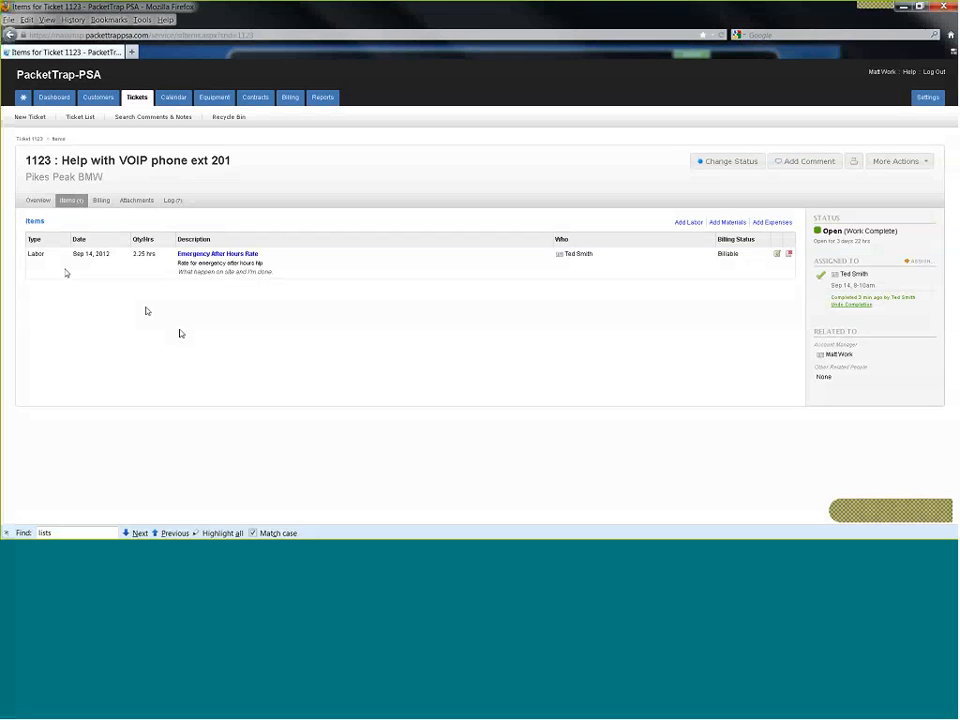
# Step: Review the ticket's billing information and totals, and examine the printable Billing Summary from top to bottom
pyautogui.click(101, 200)
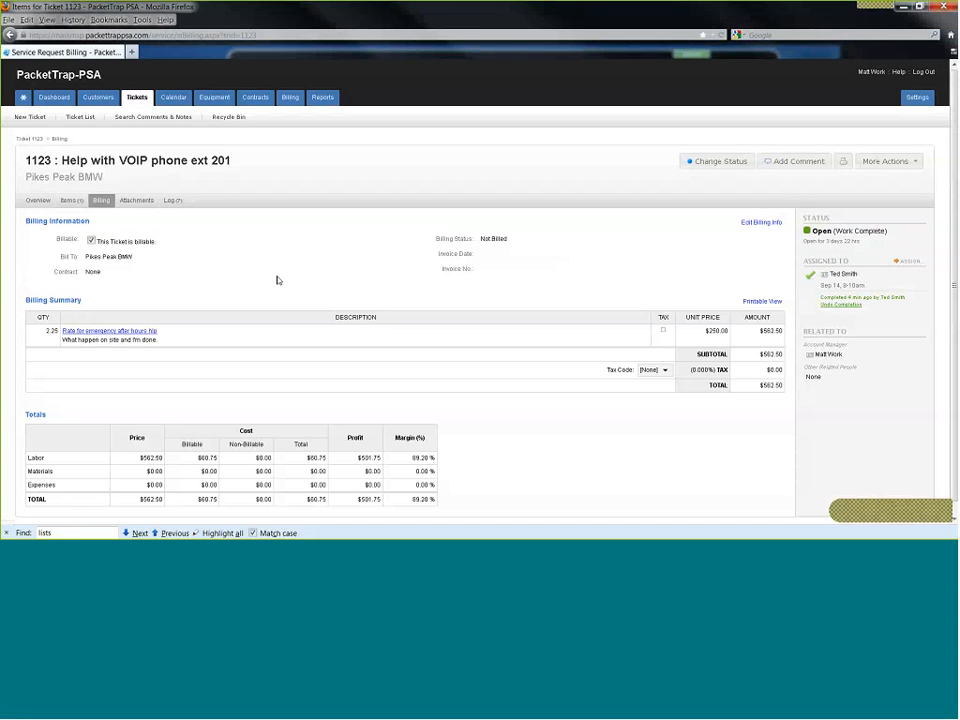
pyautogui.scroll(-1, 133, 364)
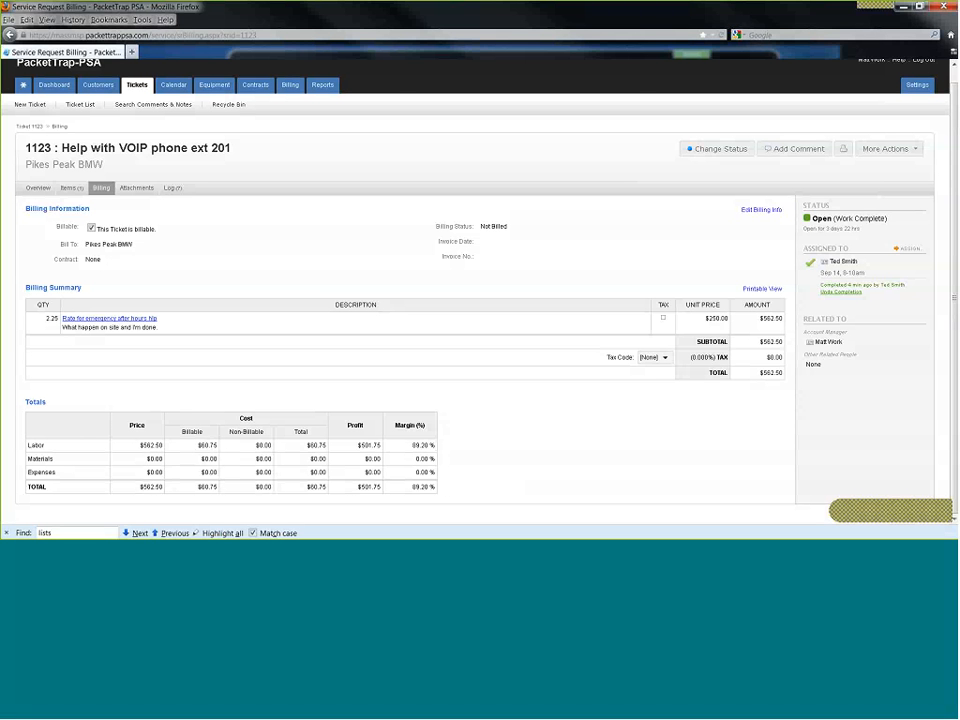
pyautogui.click(762, 288)
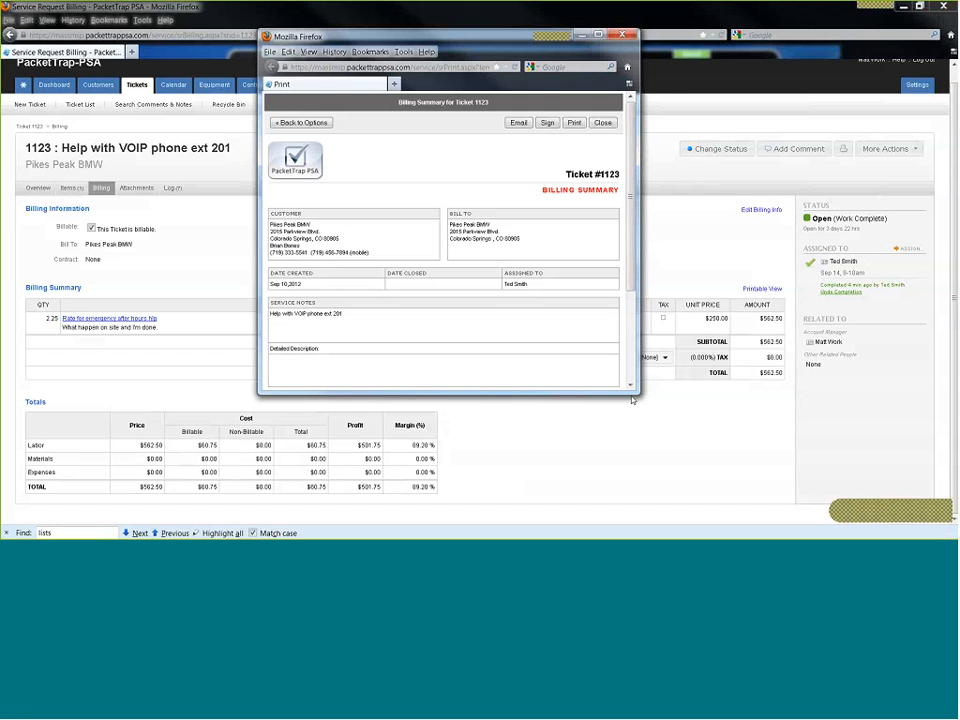
pyautogui.moveTo(636, 394); pyautogui.dragTo(660, 428)
pyautogui.scroll(-3, 528, 318)
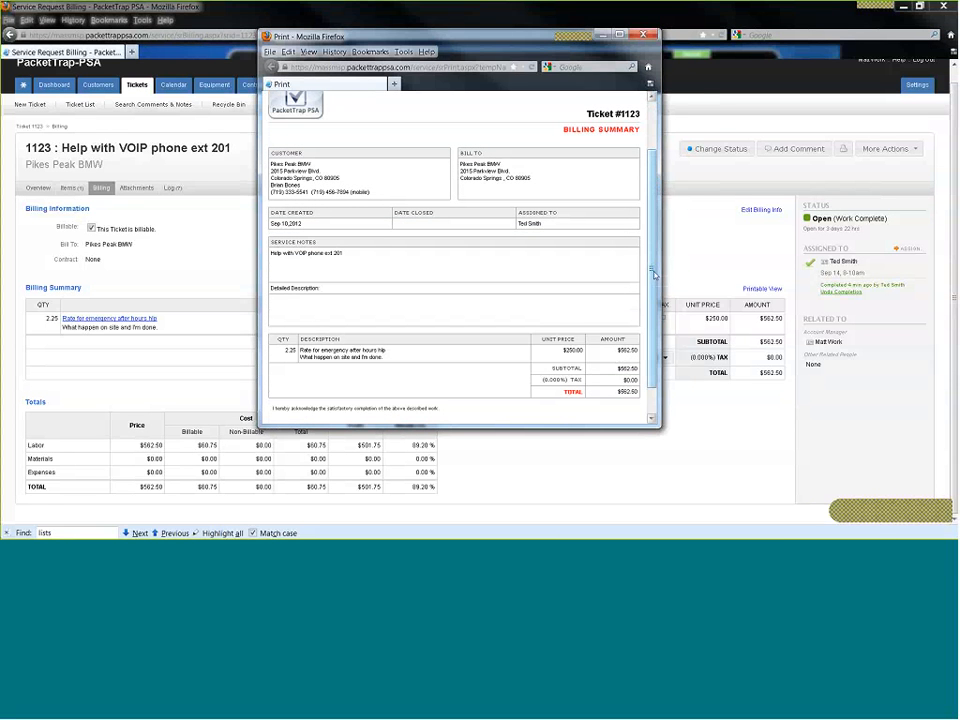
pyautogui.scroll(1, 657, 233)
pyautogui.scroll(1, 657, 233)
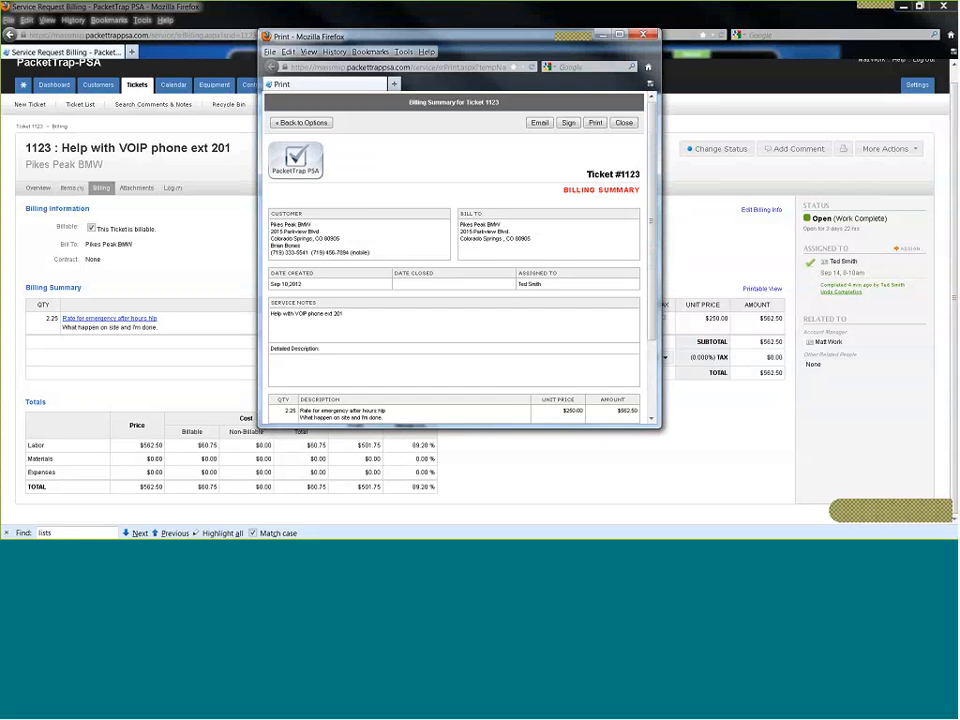
# Step: Sign the Billing Summary with a handwritten customer signature and submit it
pyautogui.click(568, 122)
pyautogui.moveTo(360, 218); pyautogui.dragTo(380, 241)
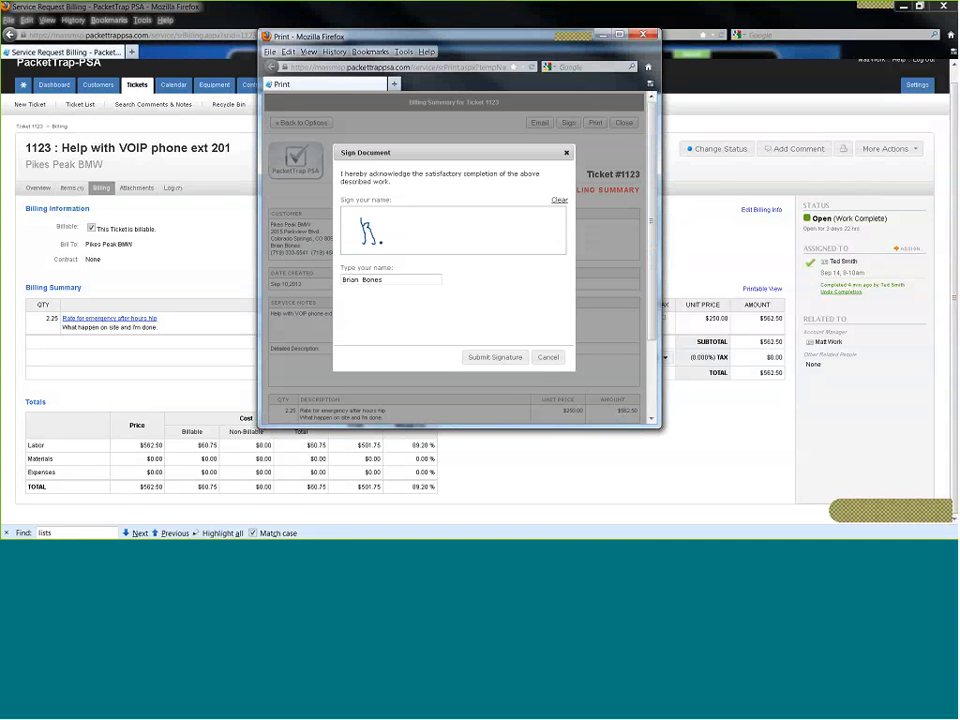
pyautogui.moveTo(381, 243); pyautogui.dragTo(390, 234)
pyautogui.moveTo(378, 232); pyautogui.dragTo(412, 239)
pyautogui.click(494, 357)
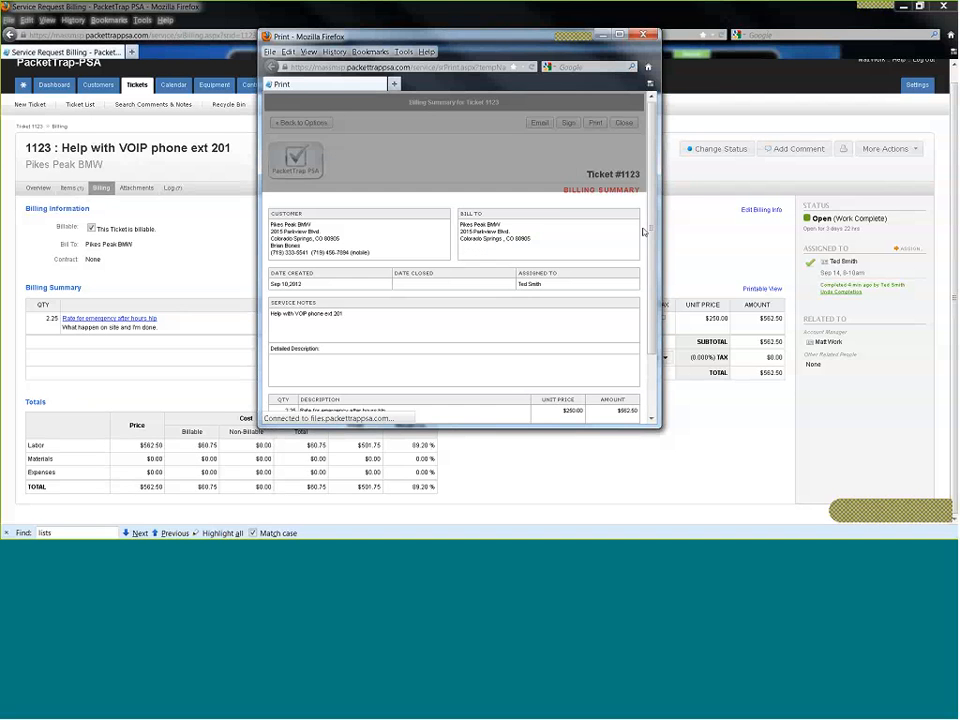
# Step: Review the signed Billing Summary and its email form without sending, and close the document
pyautogui.moveTo(660, 429); pyautogui.dragTo(720, 489)
pyautogui.scroll(-1, 712, 350)
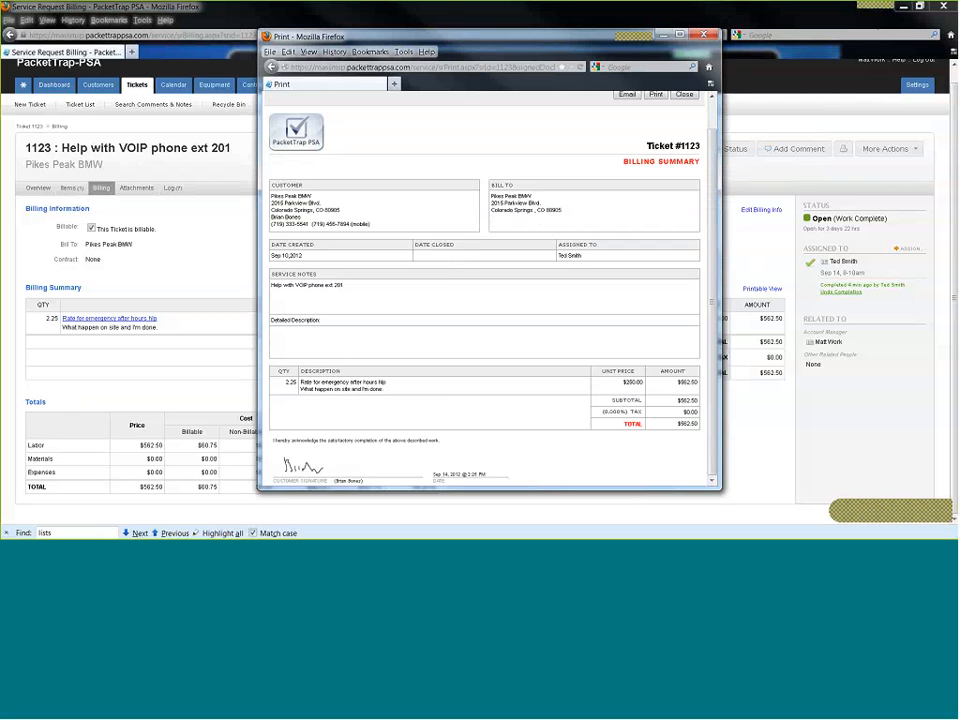
pyautogui.scroll(2, 485, 290)
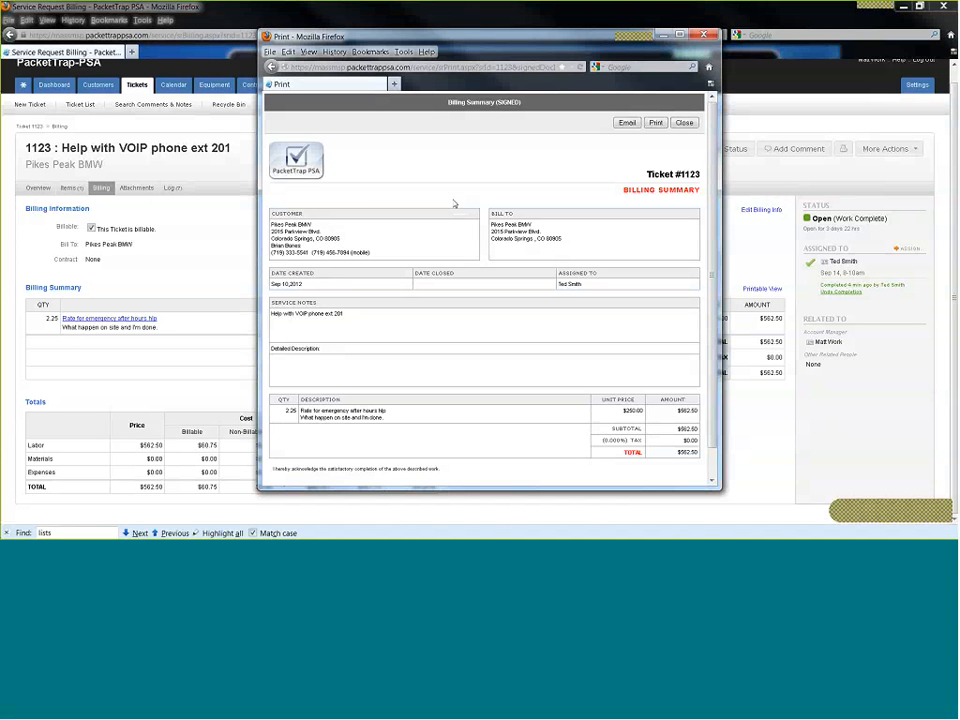
pyautogui.click(626, 123)
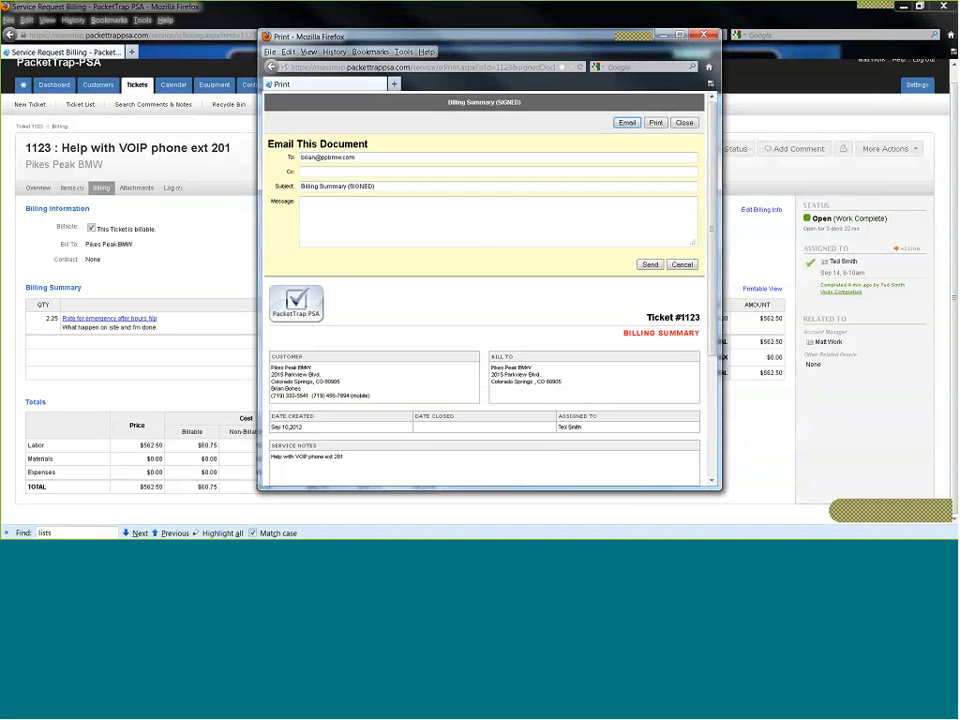
pyautogui.click(682, 264)
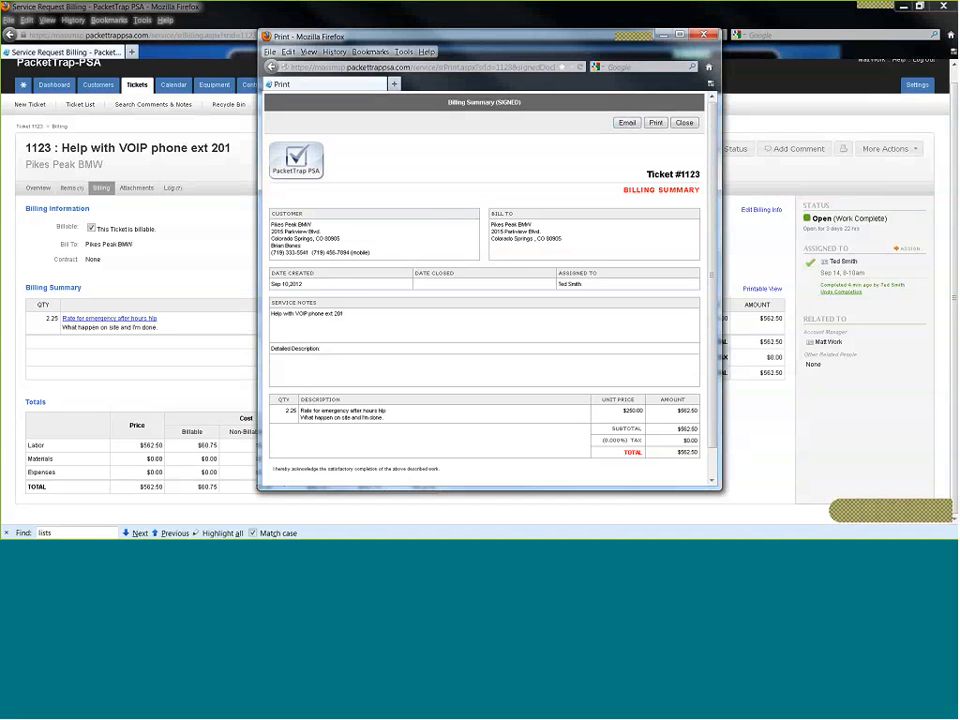
pyautogui.click(684, 123)
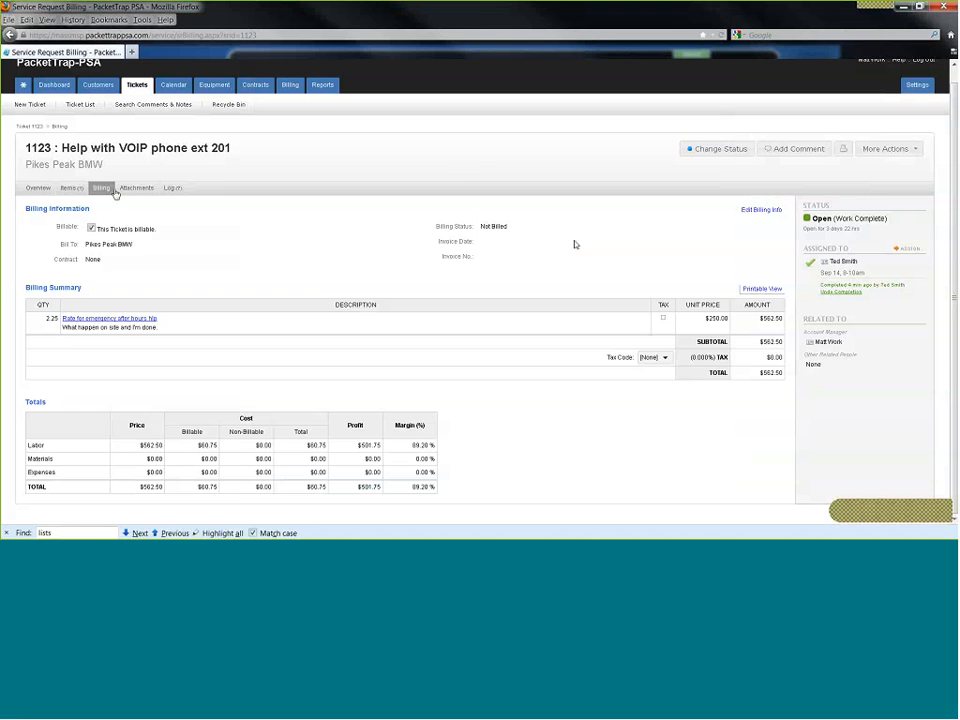
# Step: View the signed Billing Summary stored among the ticket's attachments and close it
pyautogui.click(137, 188)
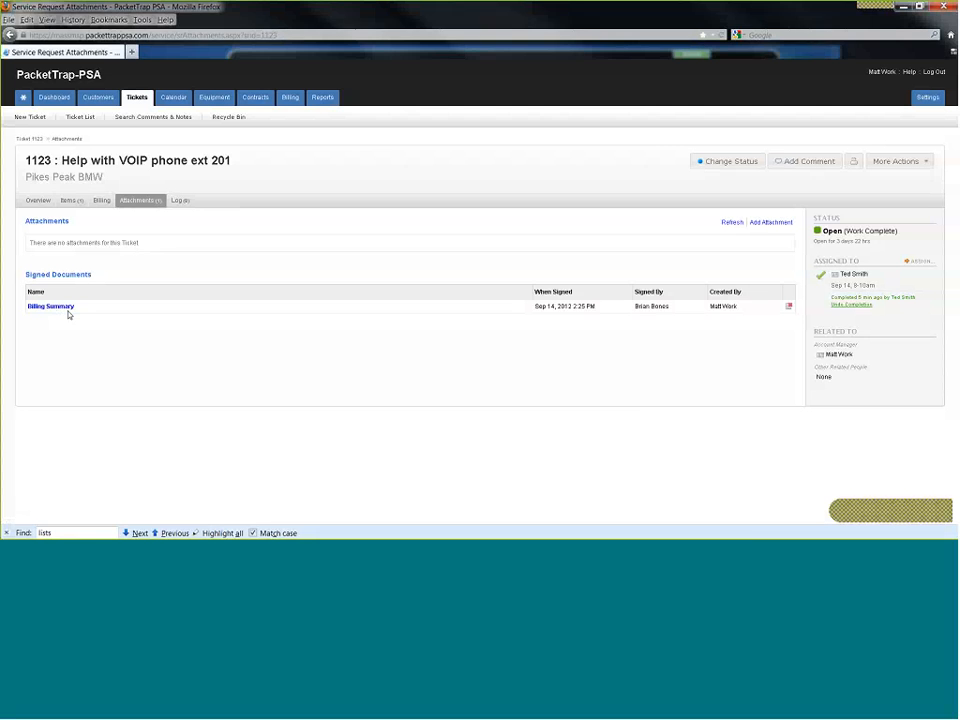
pyautogui.click(68, 310)
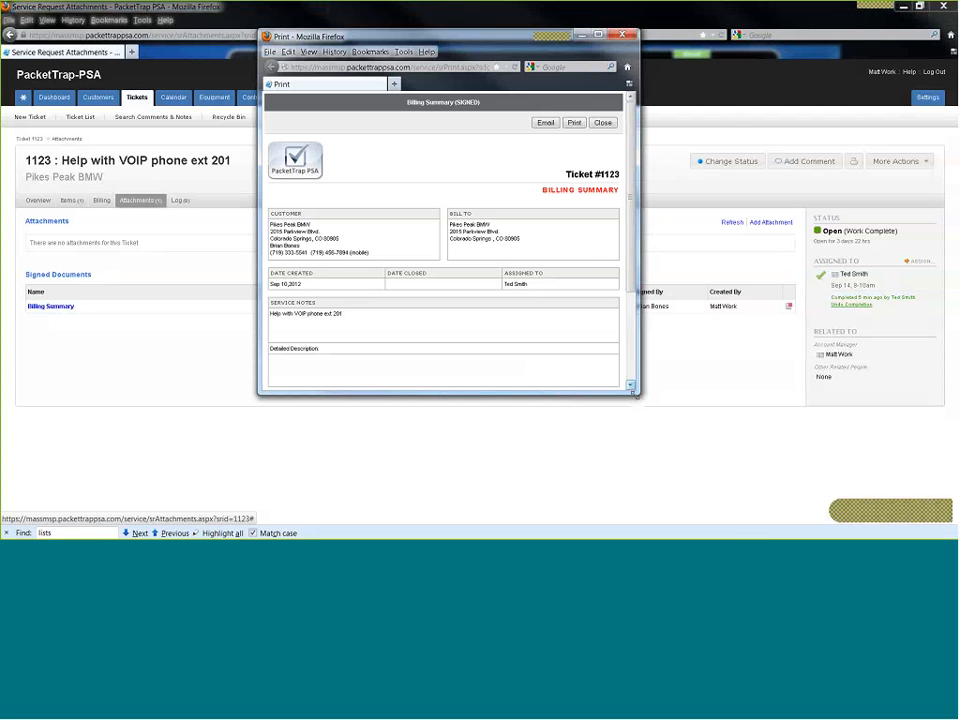
pyautogui.moveTo(635, 393)
pyautogui.mouseDown()
pyautogui.moveTo(699, 446)
pyautogui.moveTo(755, 537)
pyautogui.mouseUp()
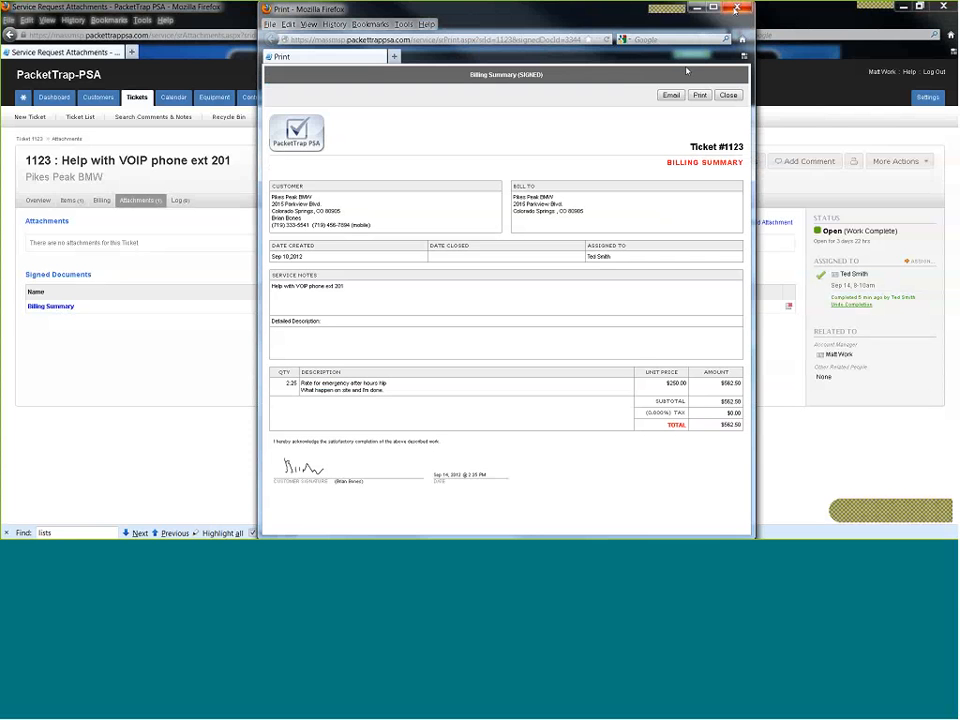
pyautogui.click(736, 8)
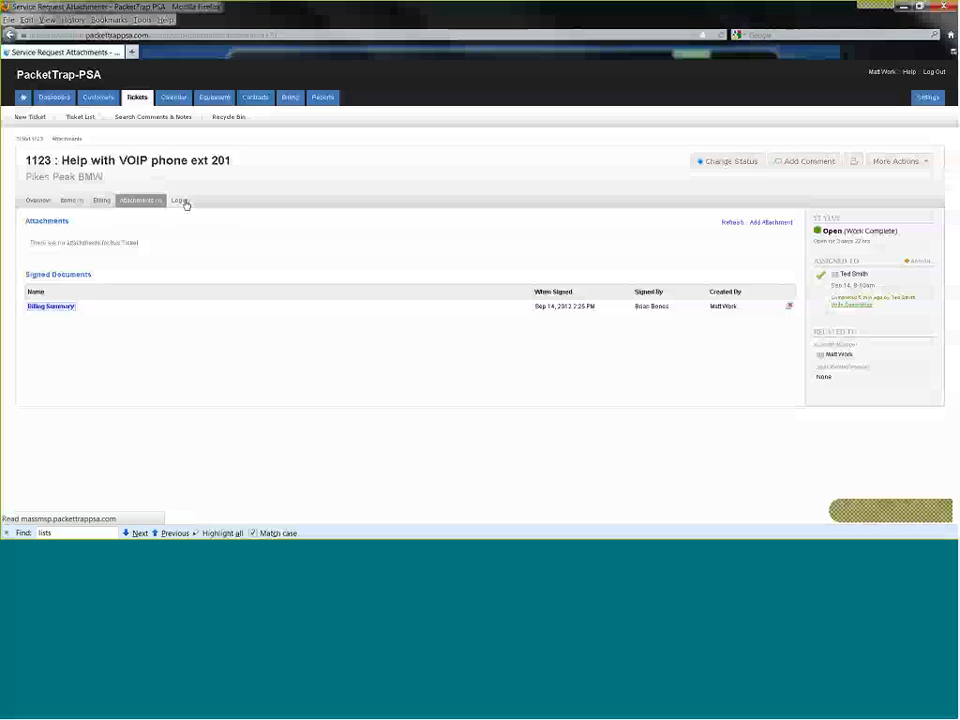
# Step: Review the full log of ticket 1123 from the newest entry to its creation
pyautogui.scroll(-3, 405, 329)
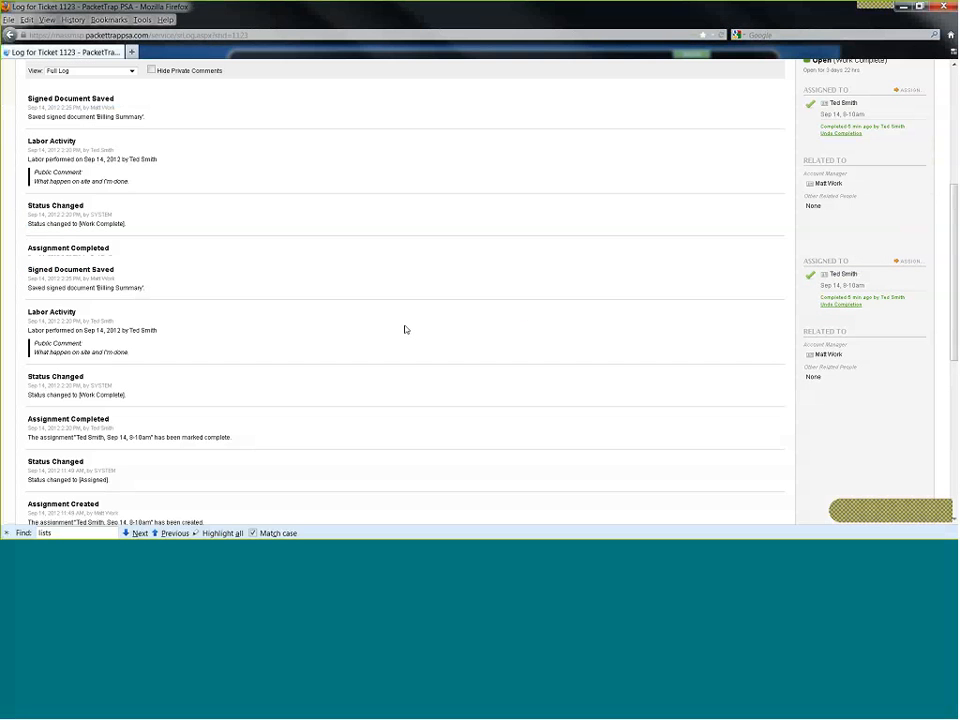
pyautogui.scroll(-4, 405, 329)
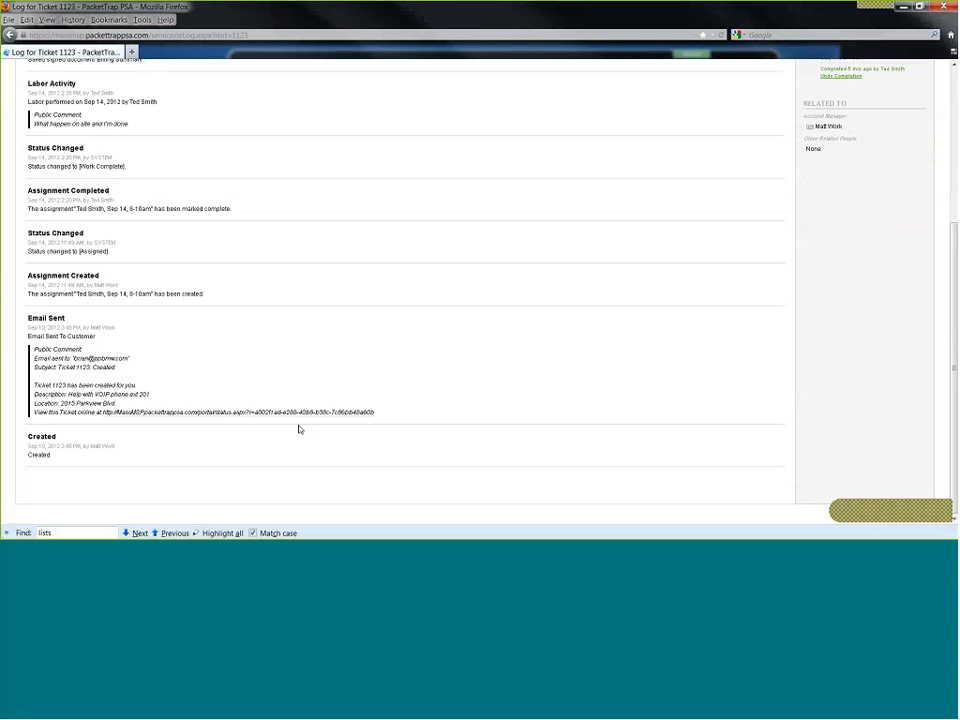
pyautogui.scroll(3, 287, 383)
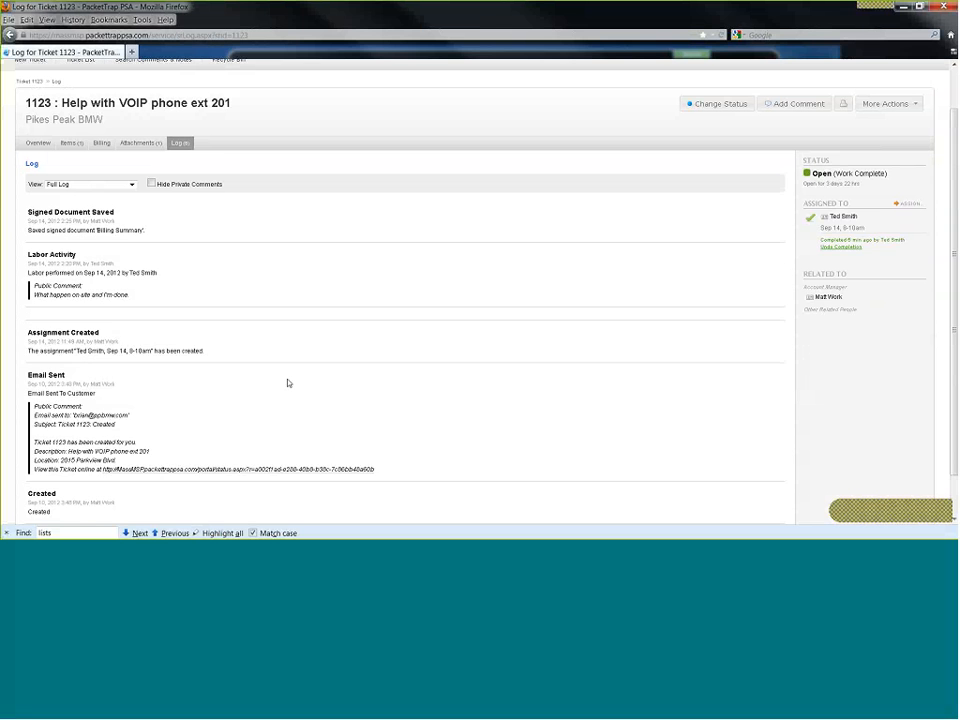
pyautogui.scroll(1, 343, 231)
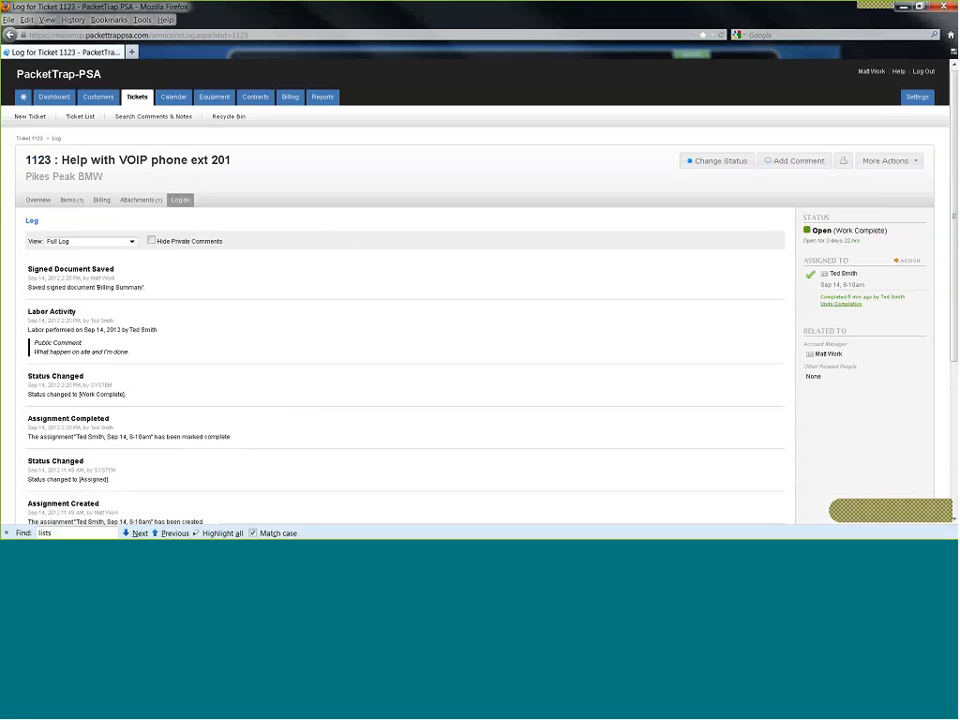
# Step: Change the ticket's status to Closed with customer email notification, and view the tickets ready to be billed
pyautogui.click(720, 160)
pyautogui.click(470, 226)
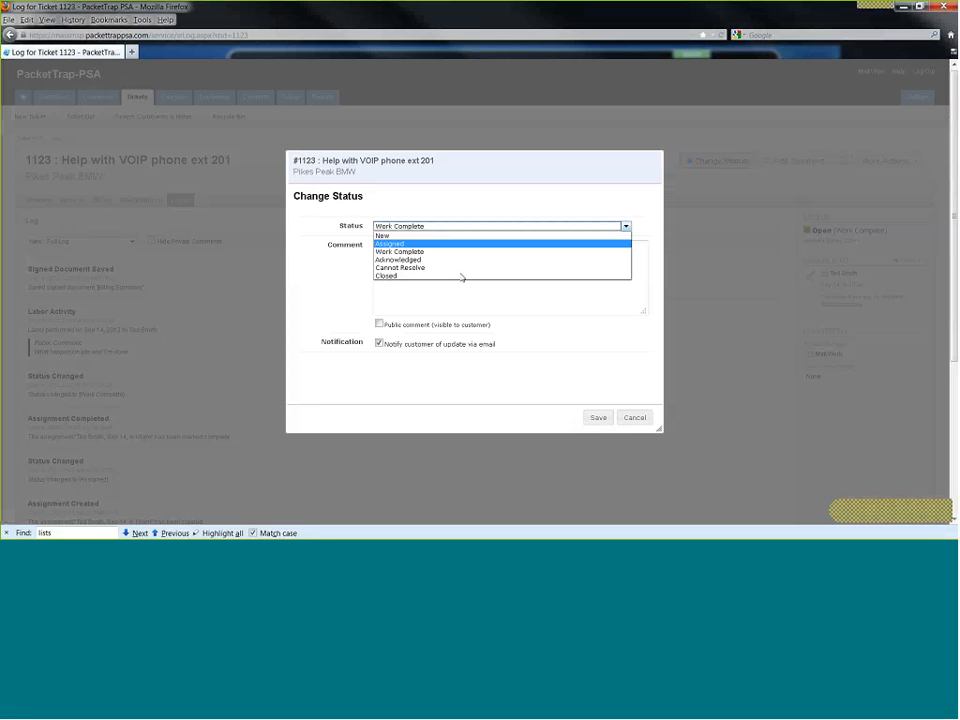
pyautogui.click(461, 275)
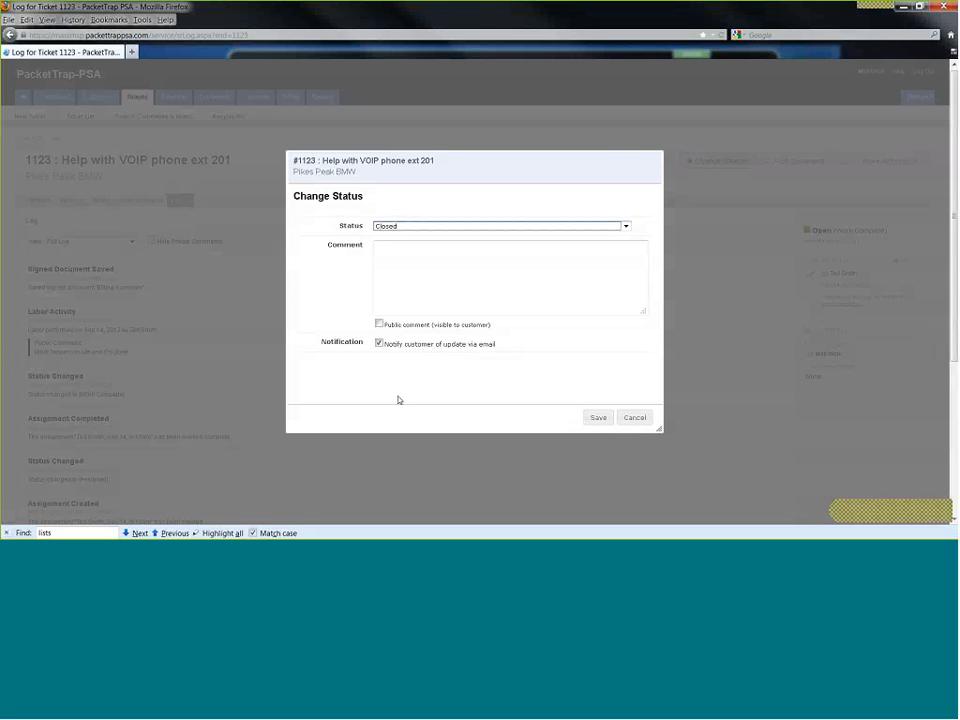
pyautogui.moveTo(397, 397); pyautogui.dragTo(385, 357)
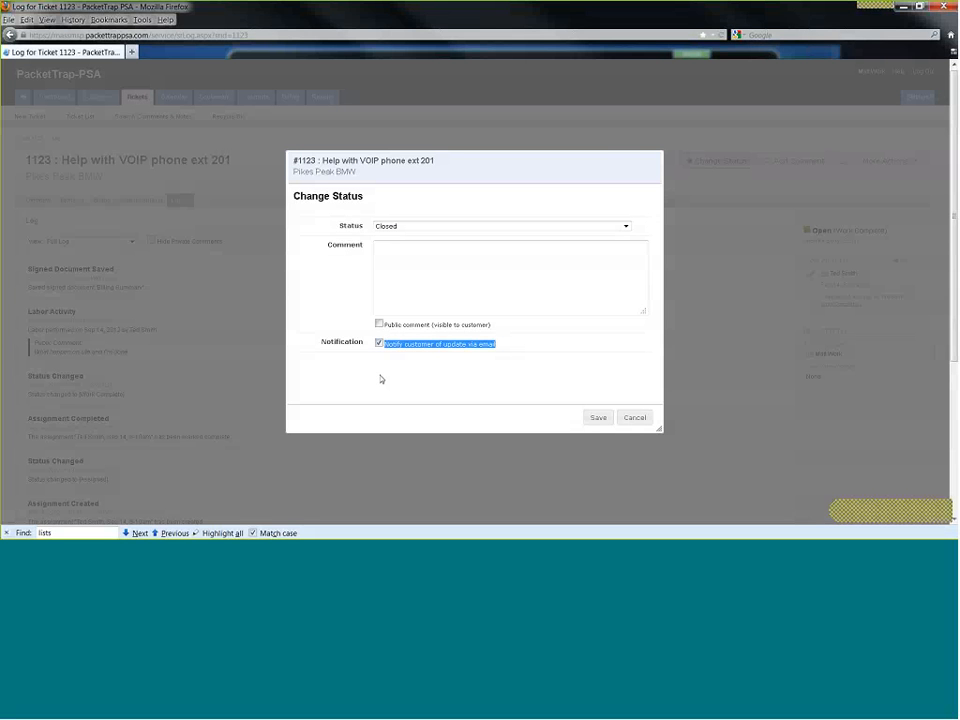
pyautogui.click(598, 417)
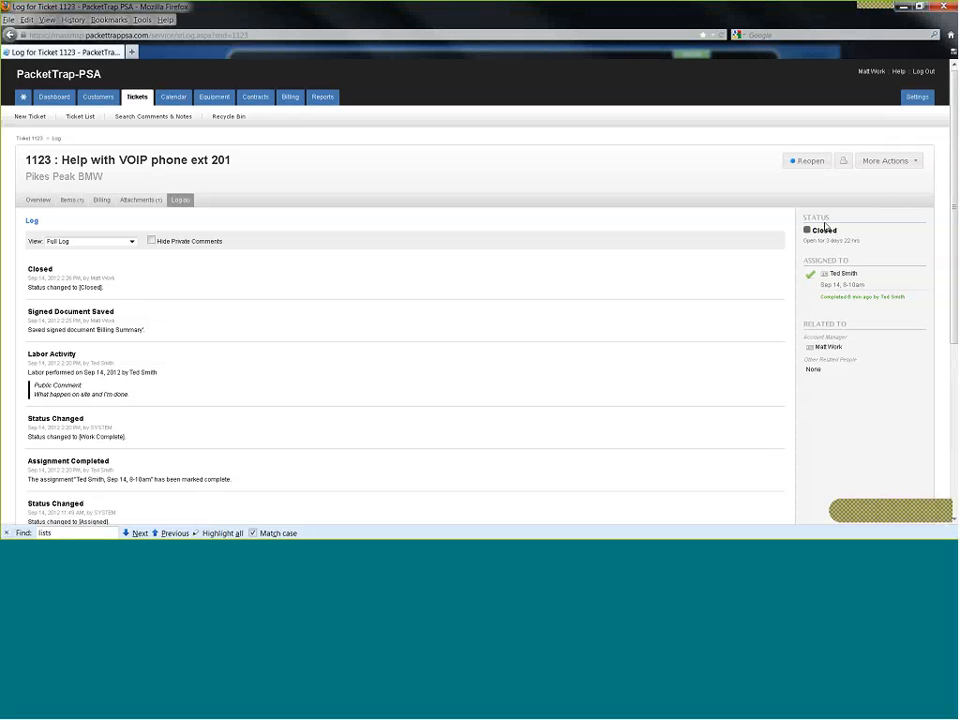
pyautogui.click(290, 97)
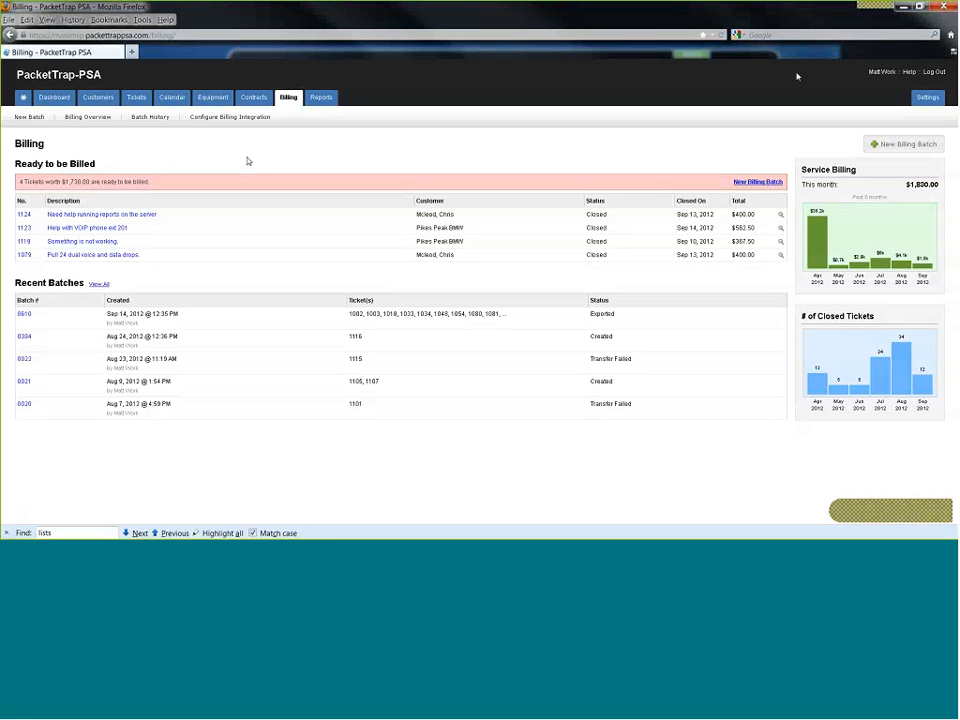
# Step: Open the customer portal from the portal URL in the Customer Portal general settings
pyautogui.click(926, 100)
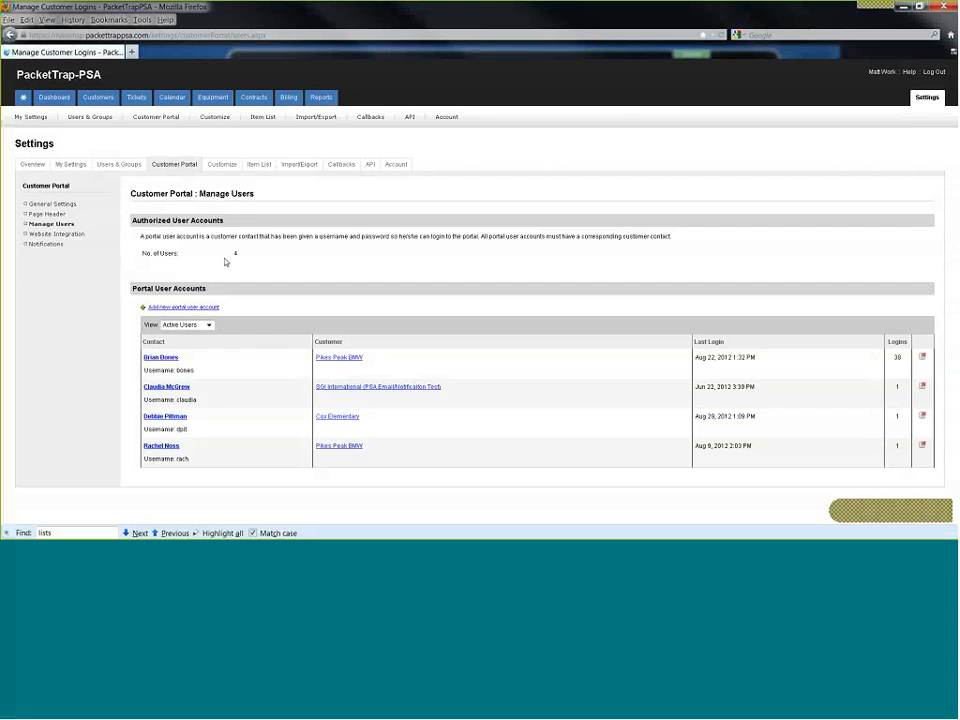
pyautogui.click(73, 206)
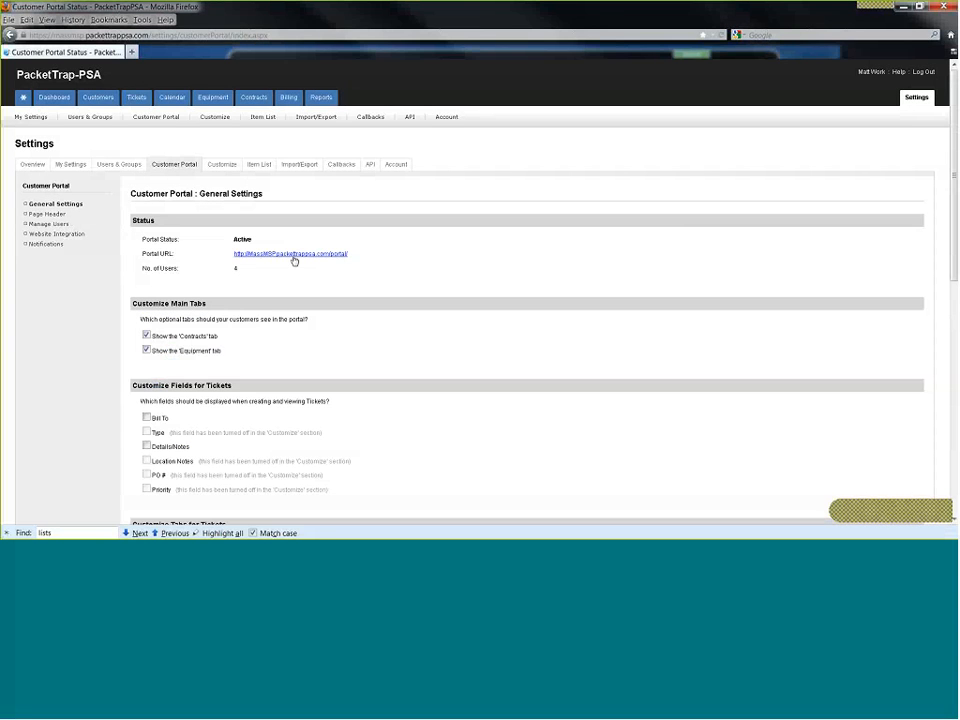
pyautogui.click(291, 256)
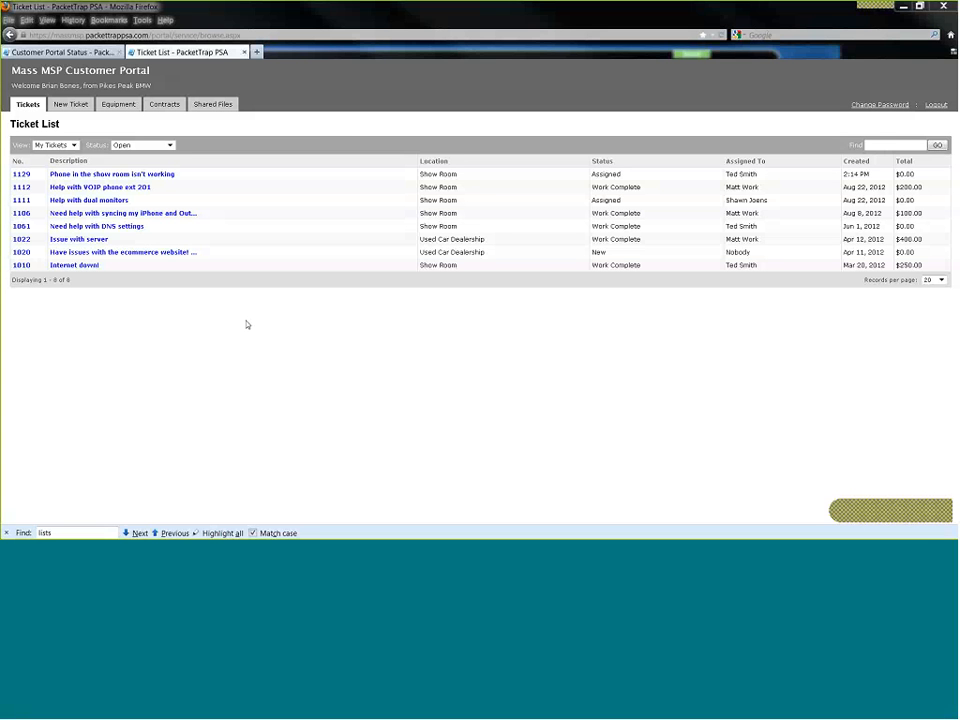
# Step: Review the details, equipment and recent comments of ticket 1129 in the customer portal
pyautogui.click(22, 174)
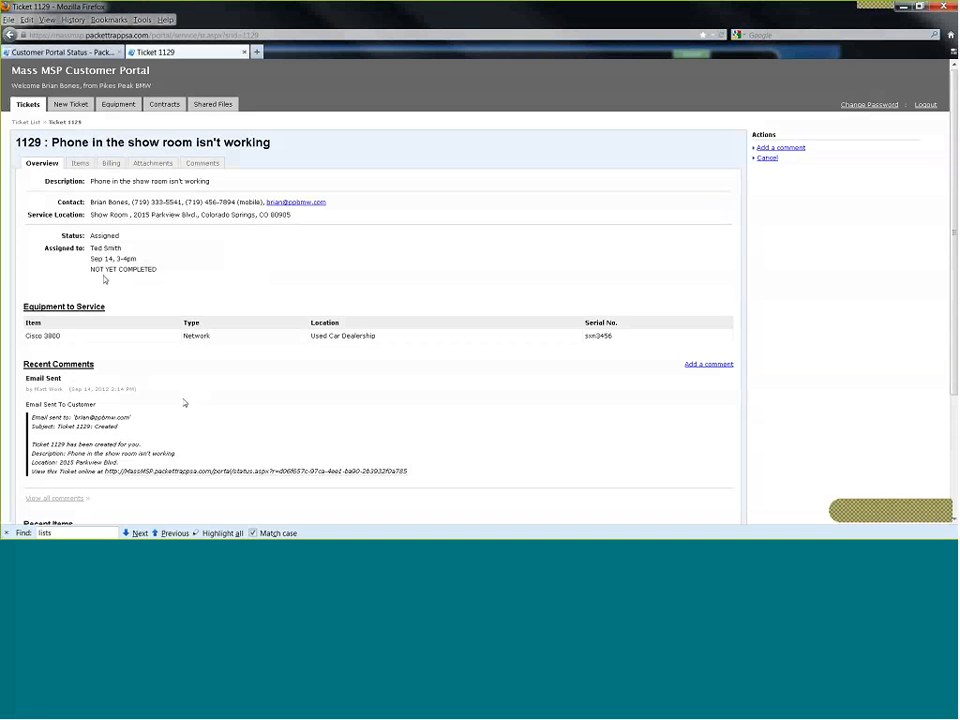
pyautogui.scroll(-3, 184, 403)
pyautogui.scroll(3, 189, 247)
# Step: Submit a new portal ticket described as "Need help with WiFi router. It isn't working", with the Dell Server as equipment to be serviced
pyautogui.click(68, 105)
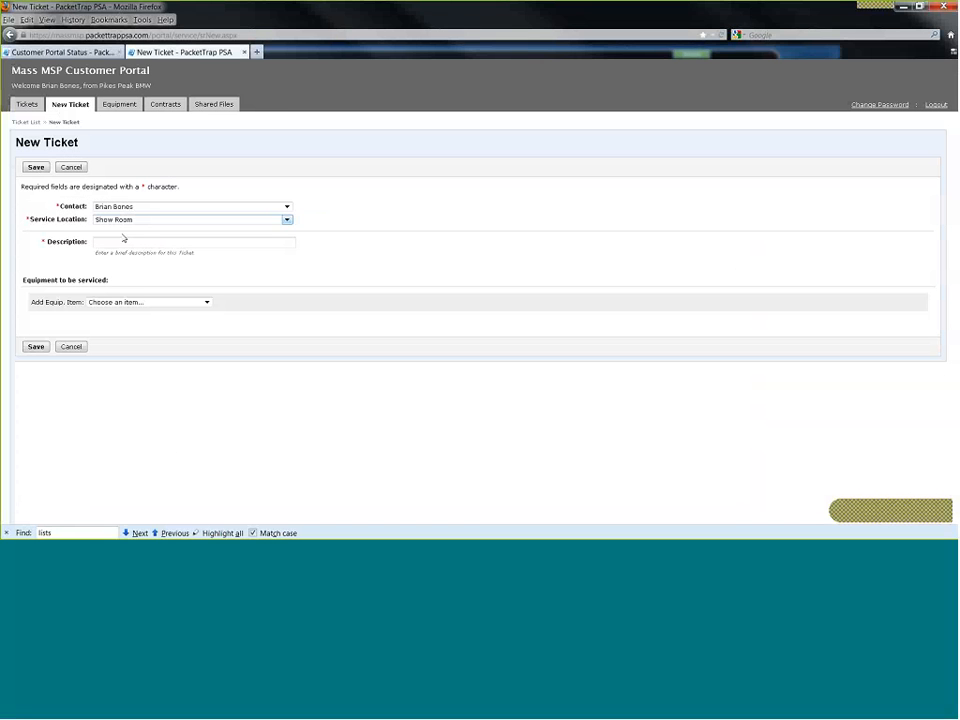
pyautogui.click(133, 243)
pyautogui.write('Na')
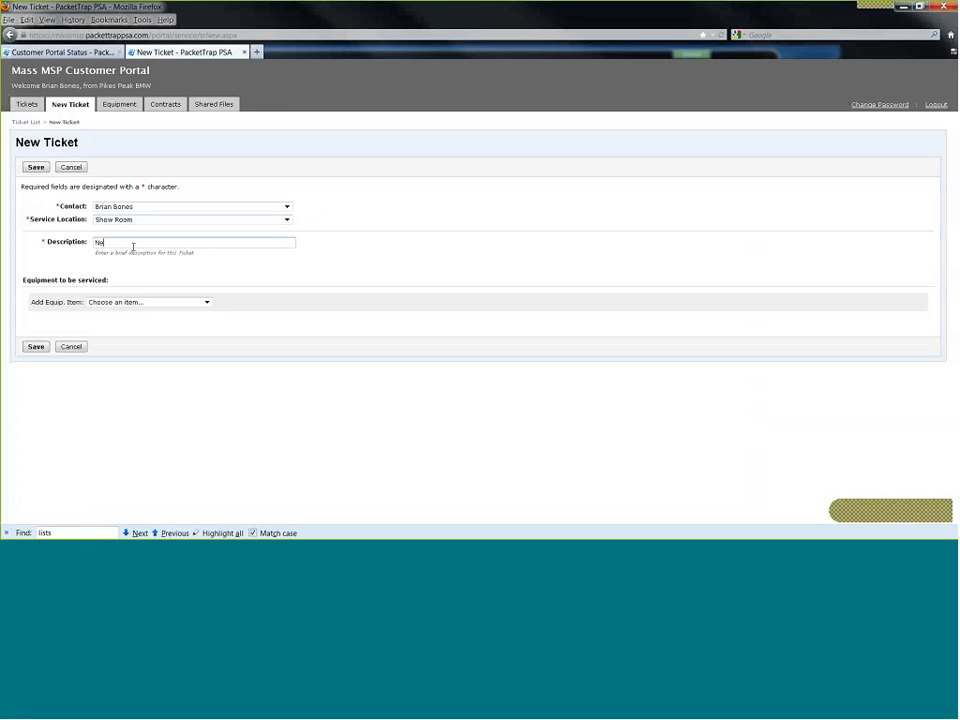
pyautogui.write("ed help with WiFi router. It isn't working")
pyautogui.click(110, 301)
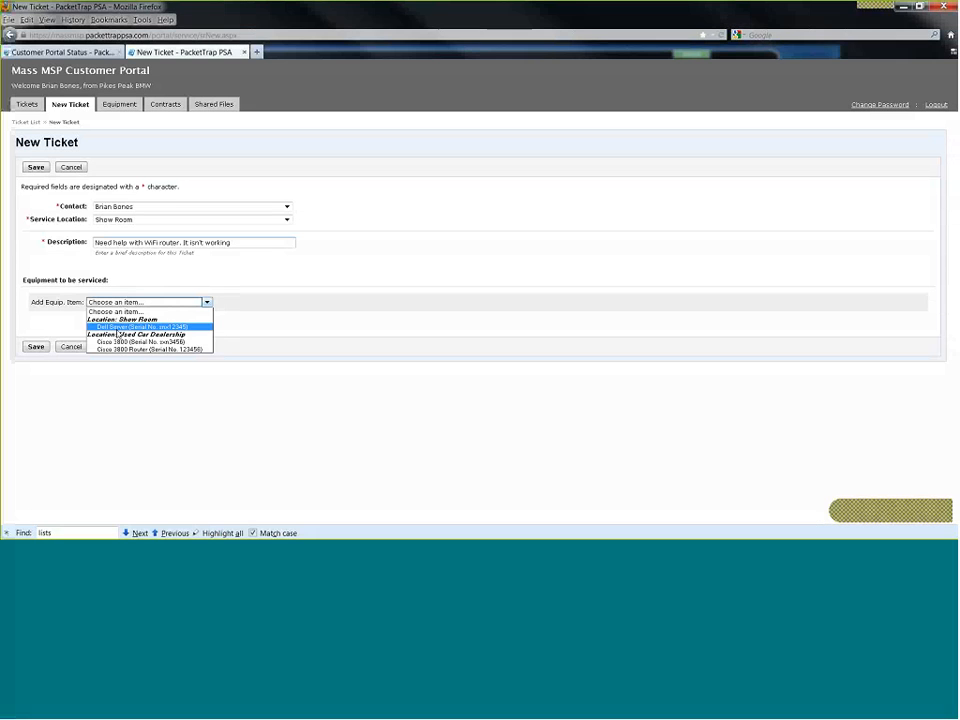
pyautogui.click(125, 326)
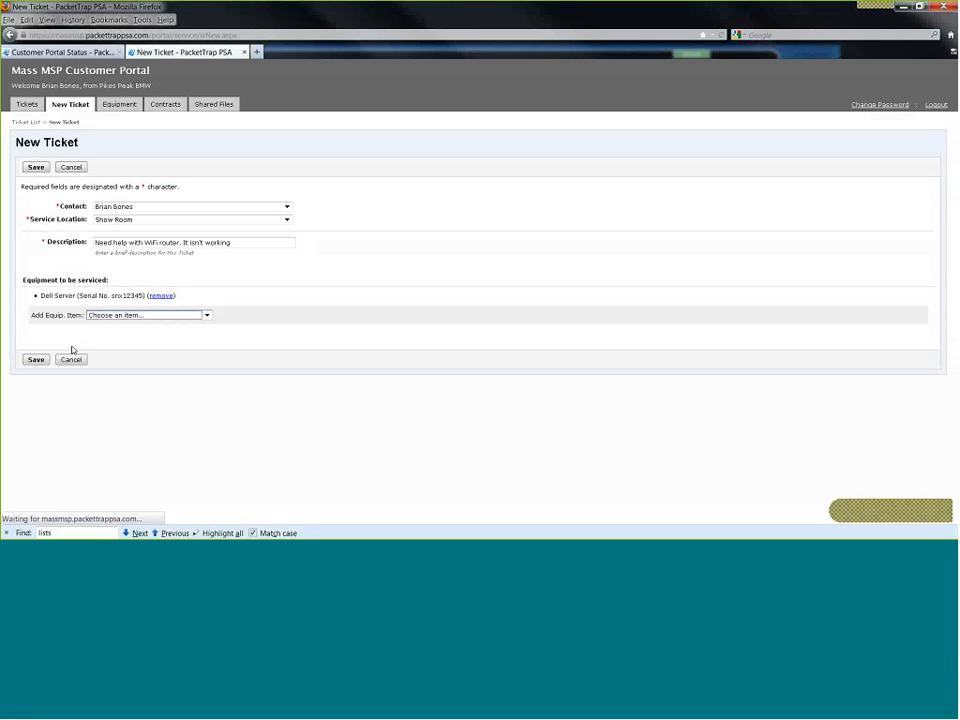
pyautogui.click(36, 360)
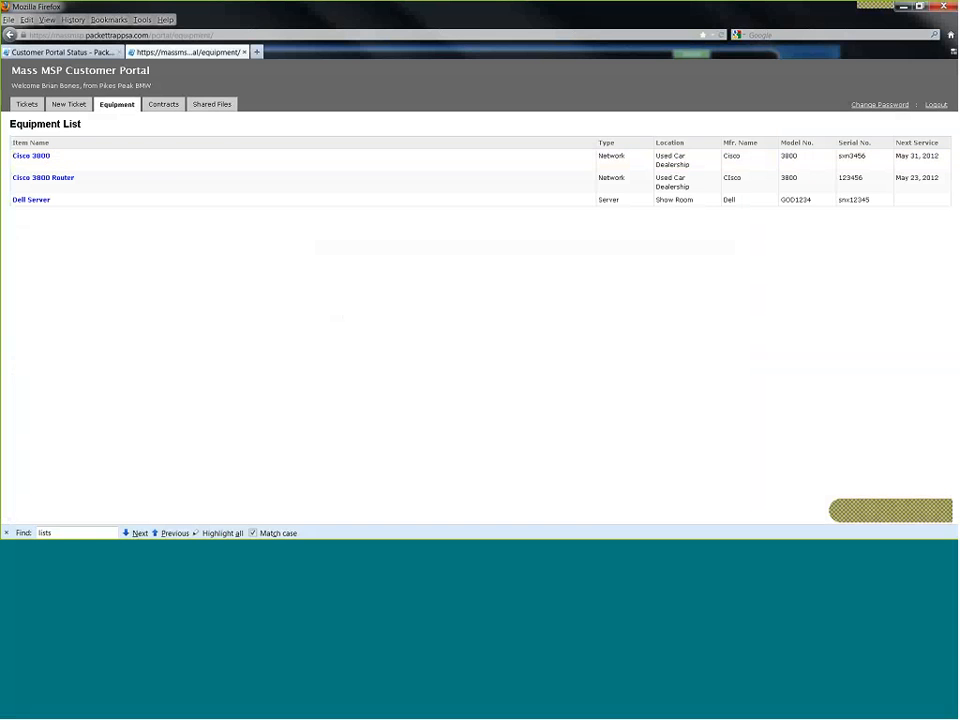
# Step: Review the Dell Server's item details and service history in the customer portal's equipment list
pyautogui.click(45, 202)
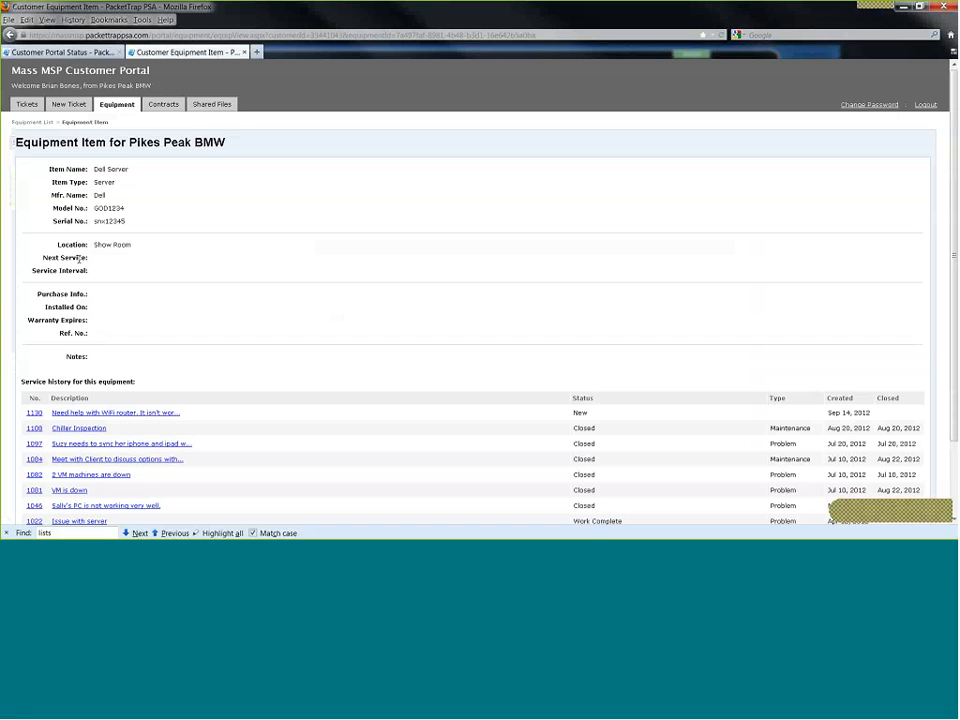
pyautogui.scroll(-2, 81, 257)
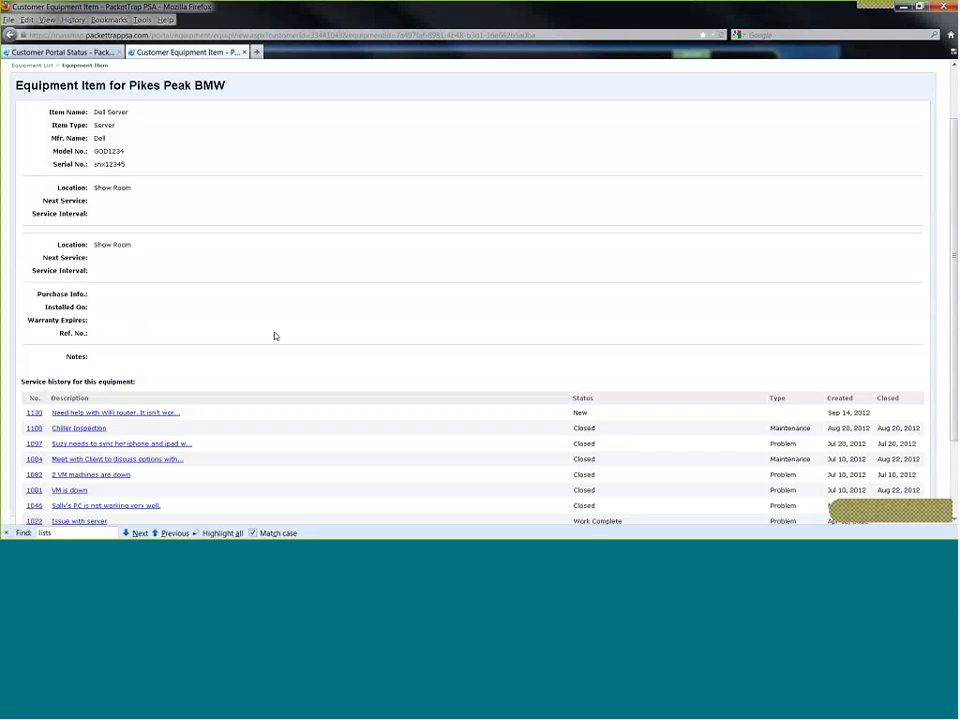
pyautogui.scroll(1, 275, 336)
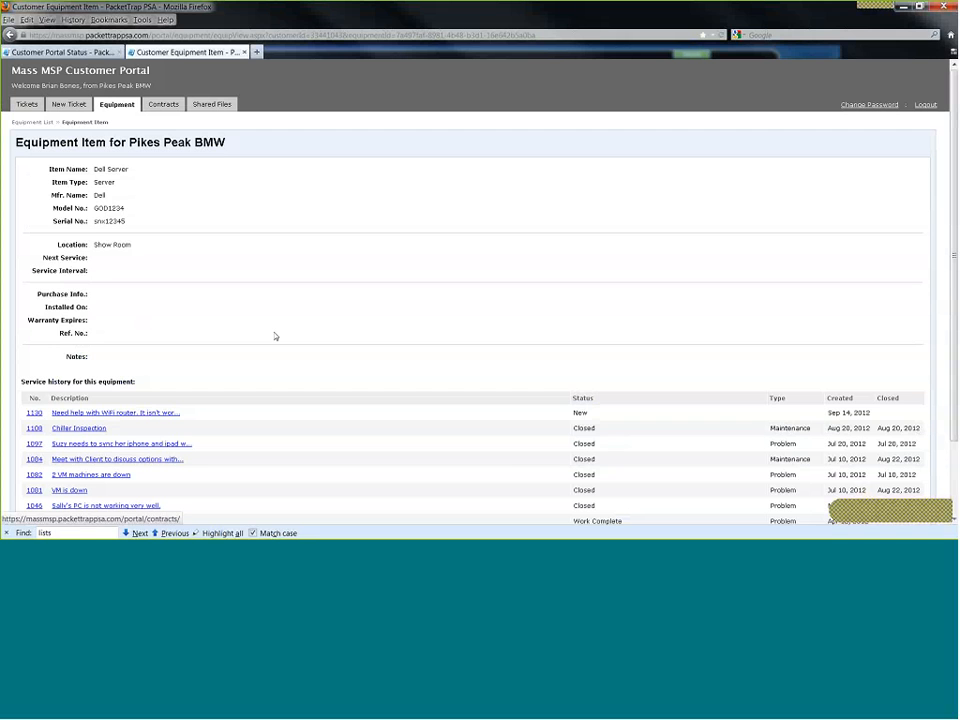
# Step: Review the May Gold Managed Service Contract's overview, attachments and usage in the customer portal, and view the customer's shared files
pyautogui.click(163, 104)
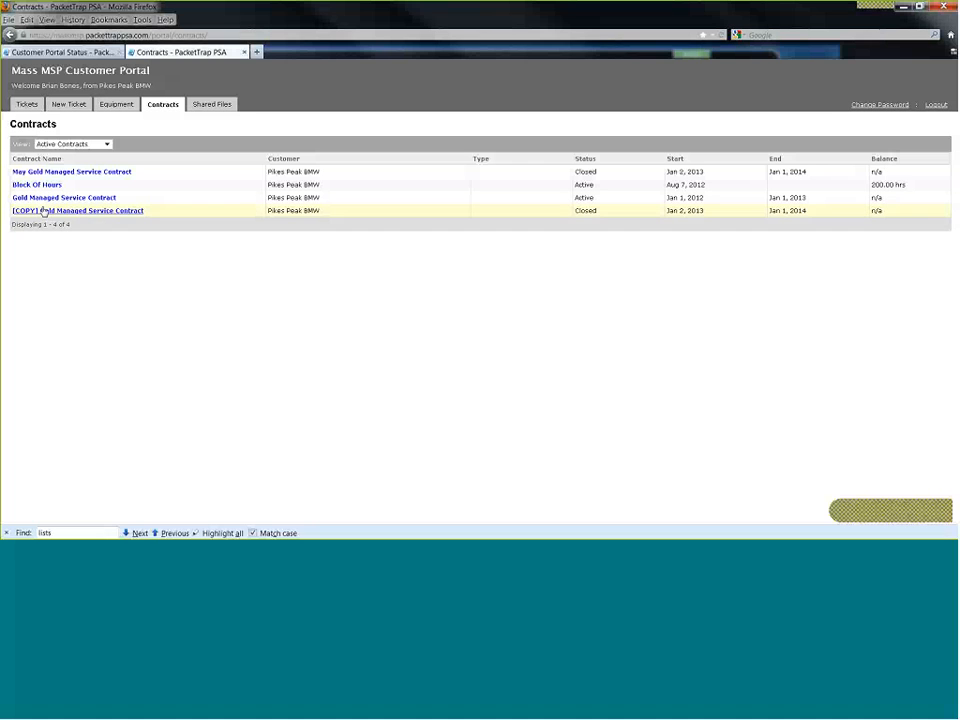
pyautogui.click(71, 171)
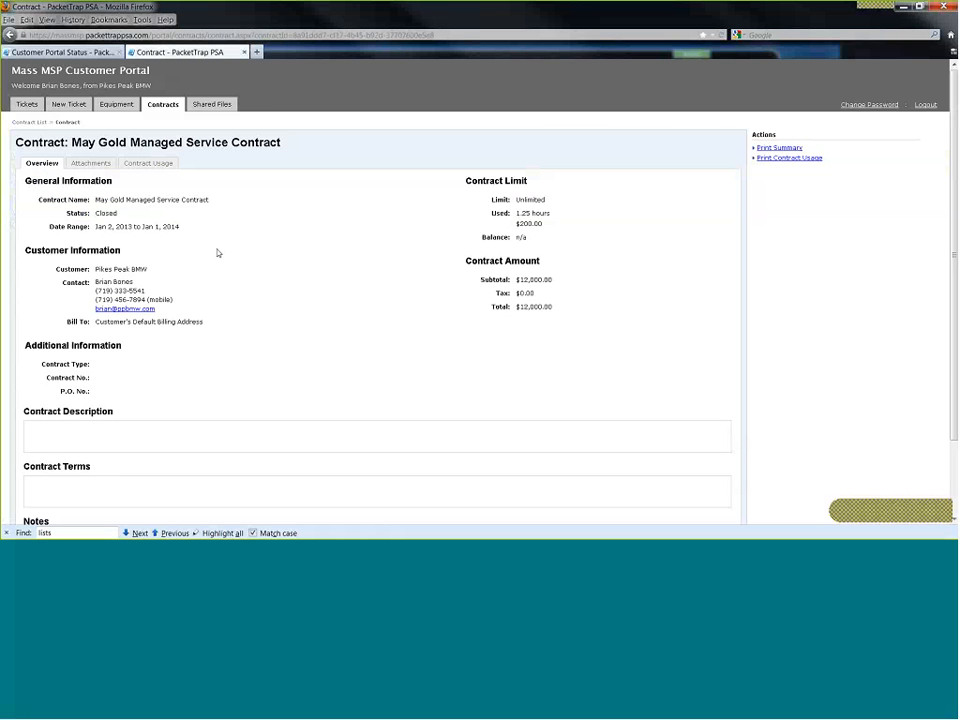
pyautogui.click(95, 164)
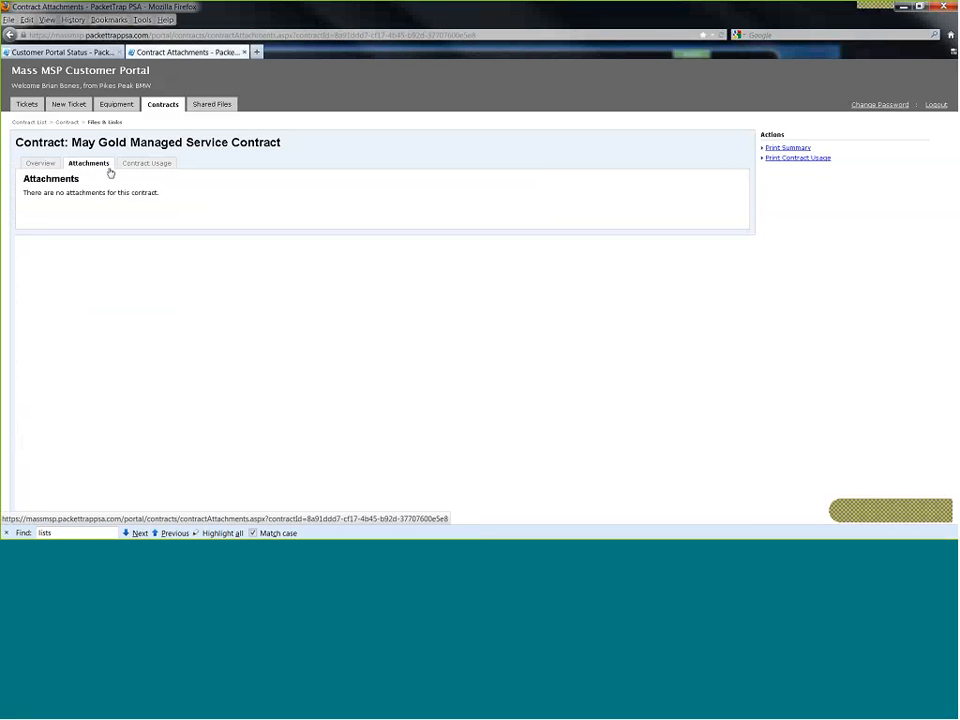
pyautogui.click(150, 165)
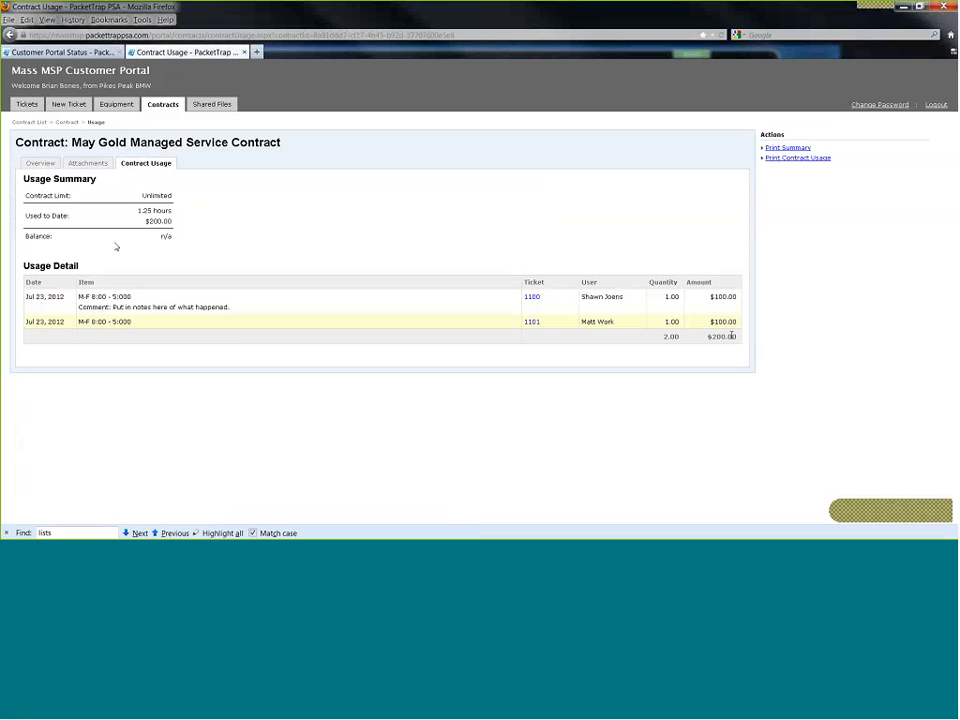
pyautogui.click(212, 104)
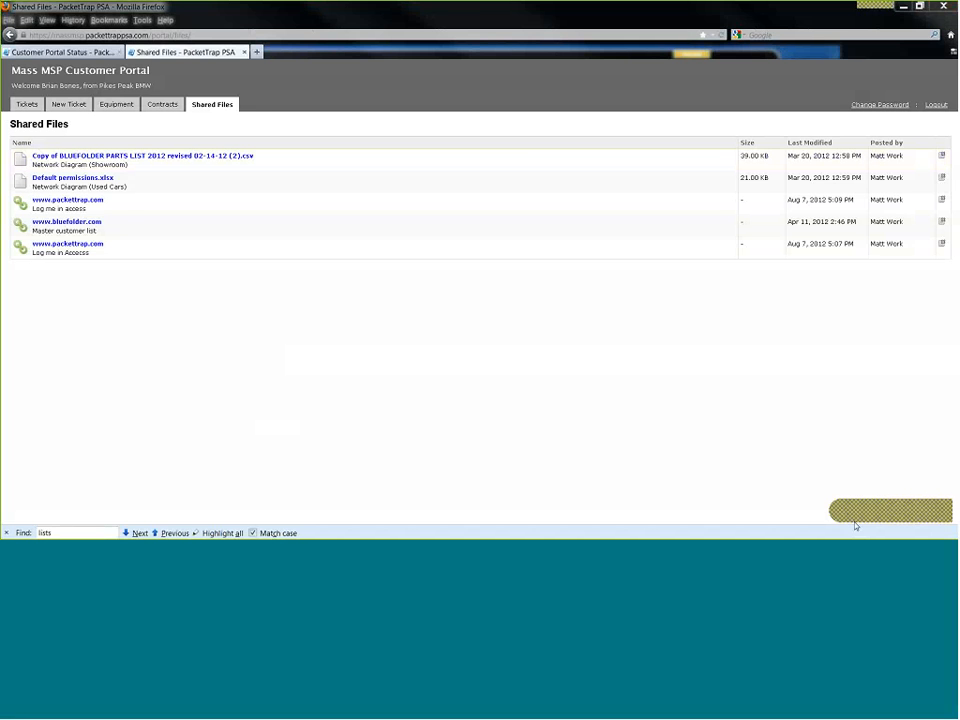
# Step: Return to the PacketTrap PSA settings, review the Email Dropbox customization options, and go to the Service Dashboard
pyautogui.hotkey('ctrl', 'shift', 'Tab')
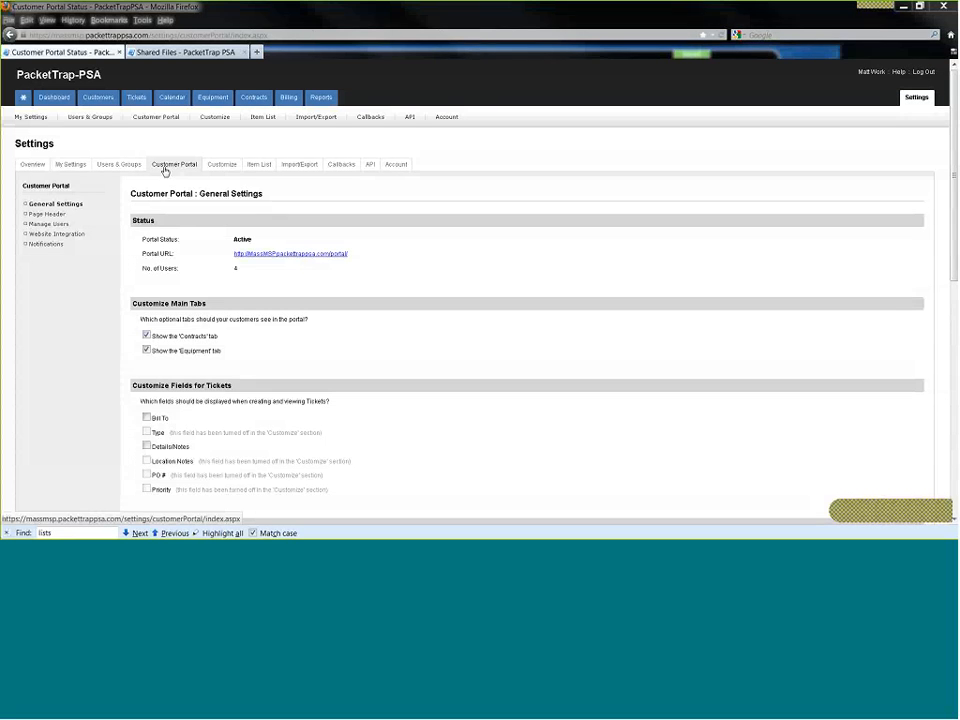
pyautogui.click(216, 170)
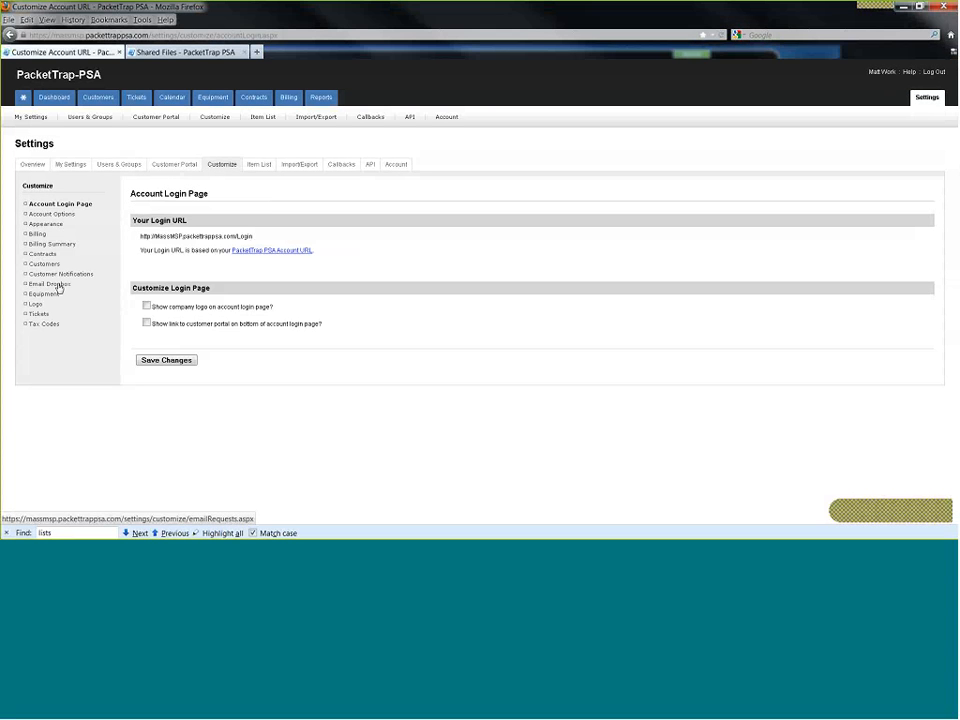
pyautogui.click(59, 285)
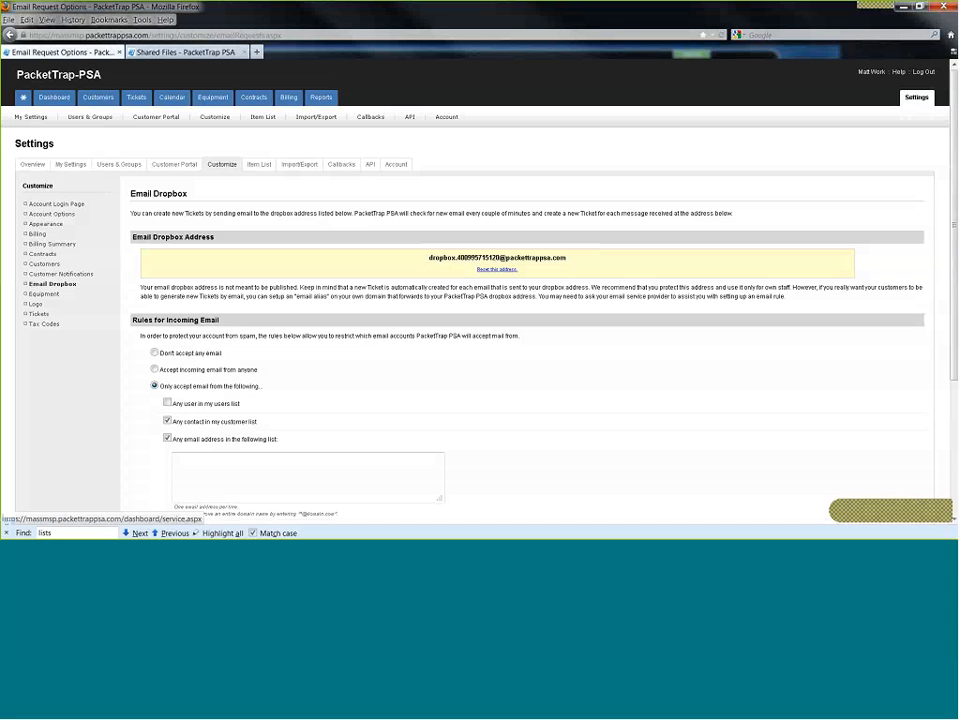
pyautogui.click(60, 100)
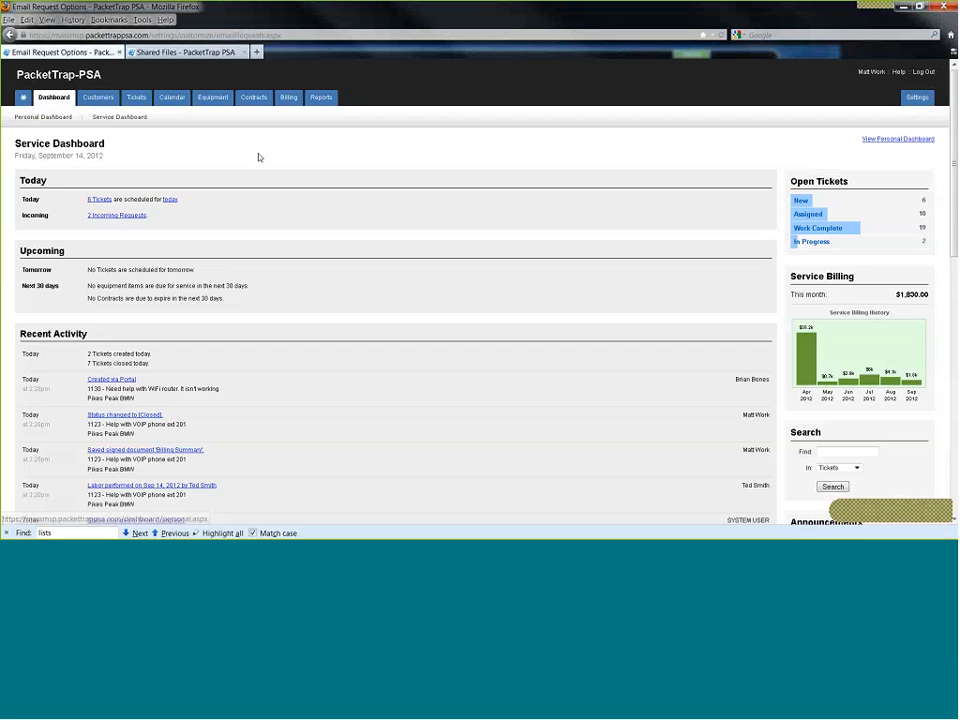